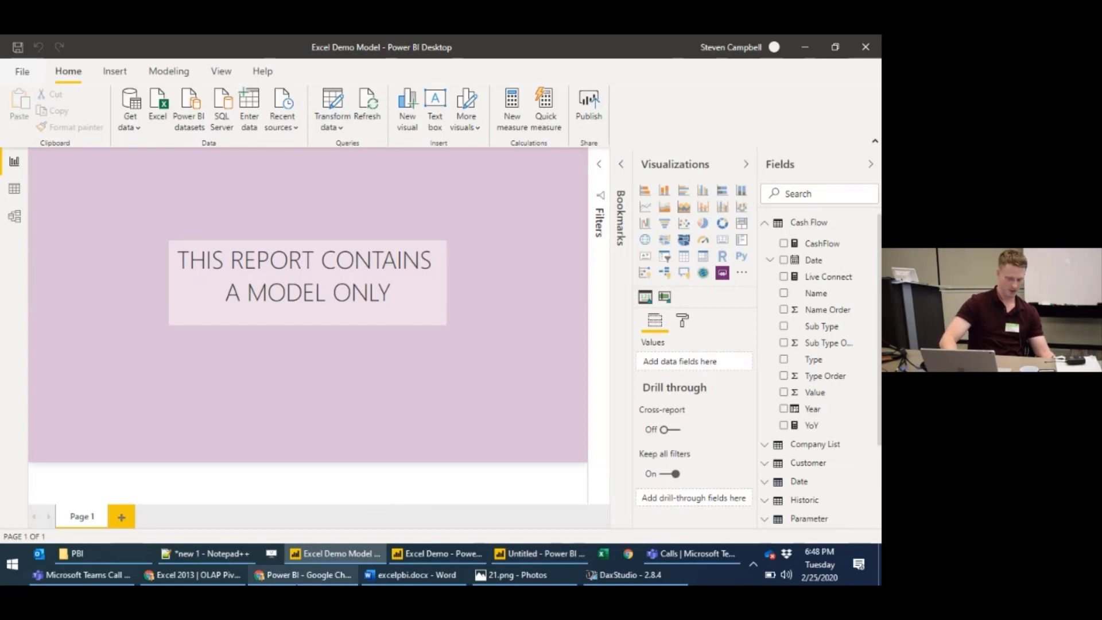
Step: Switch to the Power BI service in Chrome, open the Excel Demo Model report and export it with Analyze in Excel
left_click(303, 575)
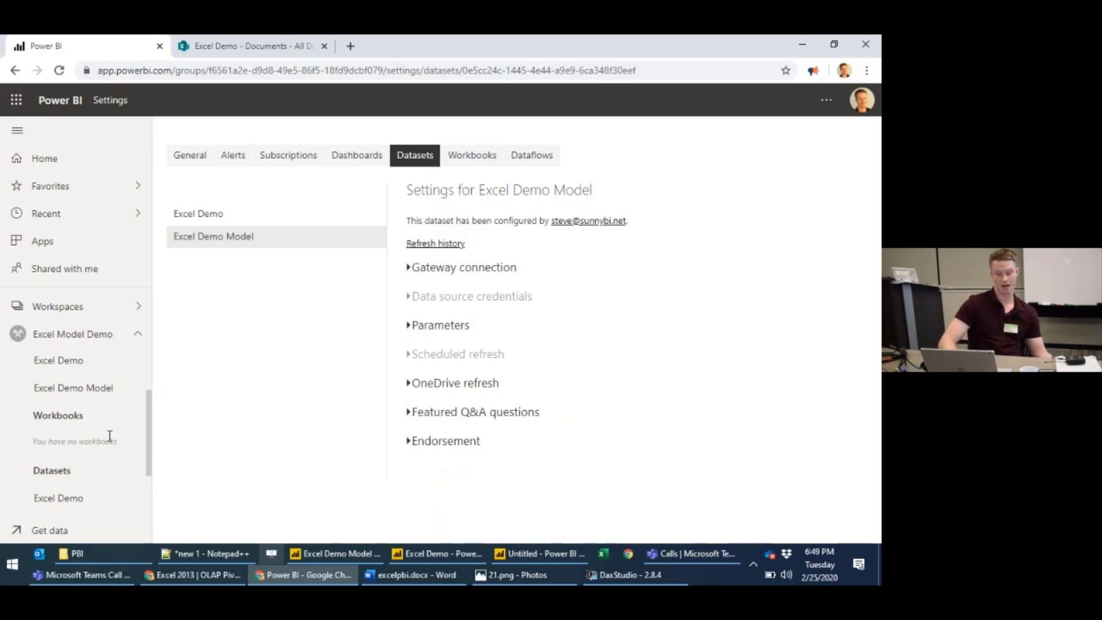
left_click(82, 392)
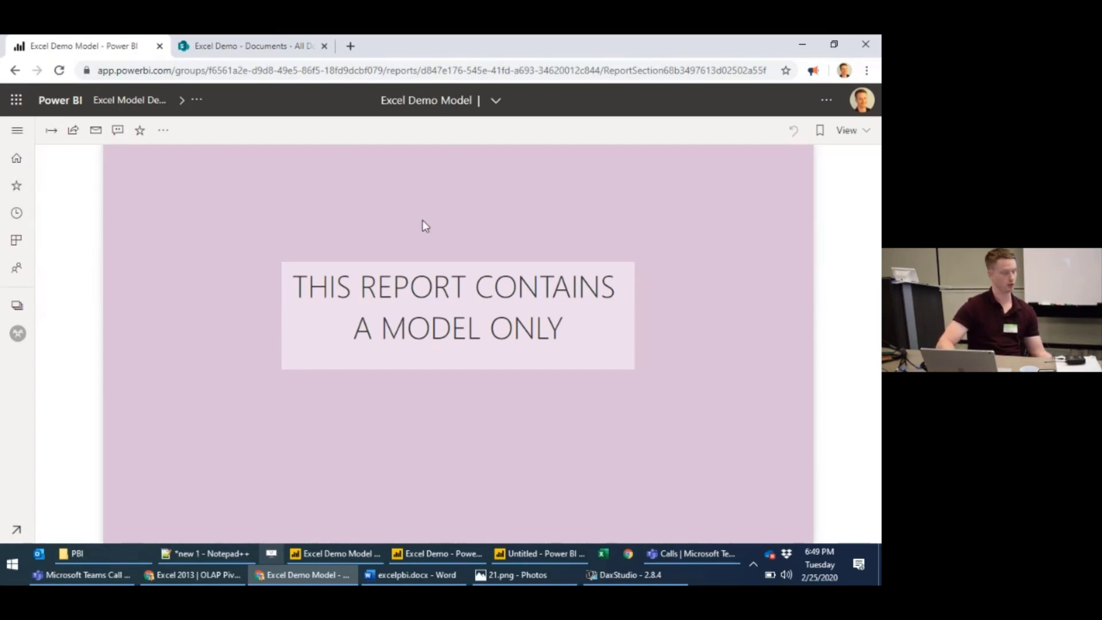
left_click(164, 132)
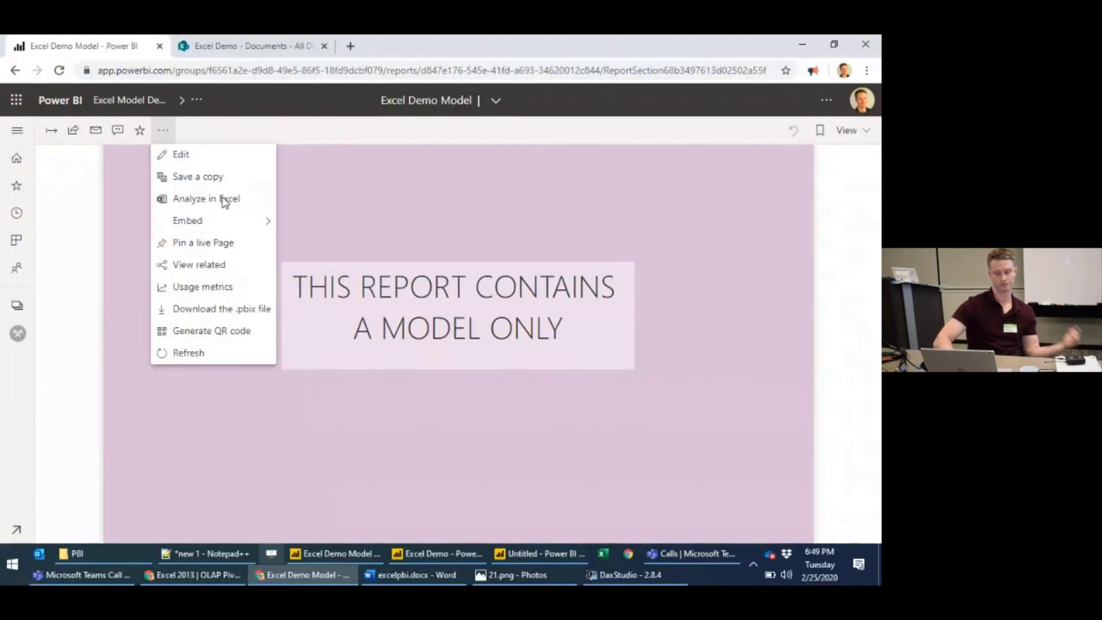
left_click(223, 195)
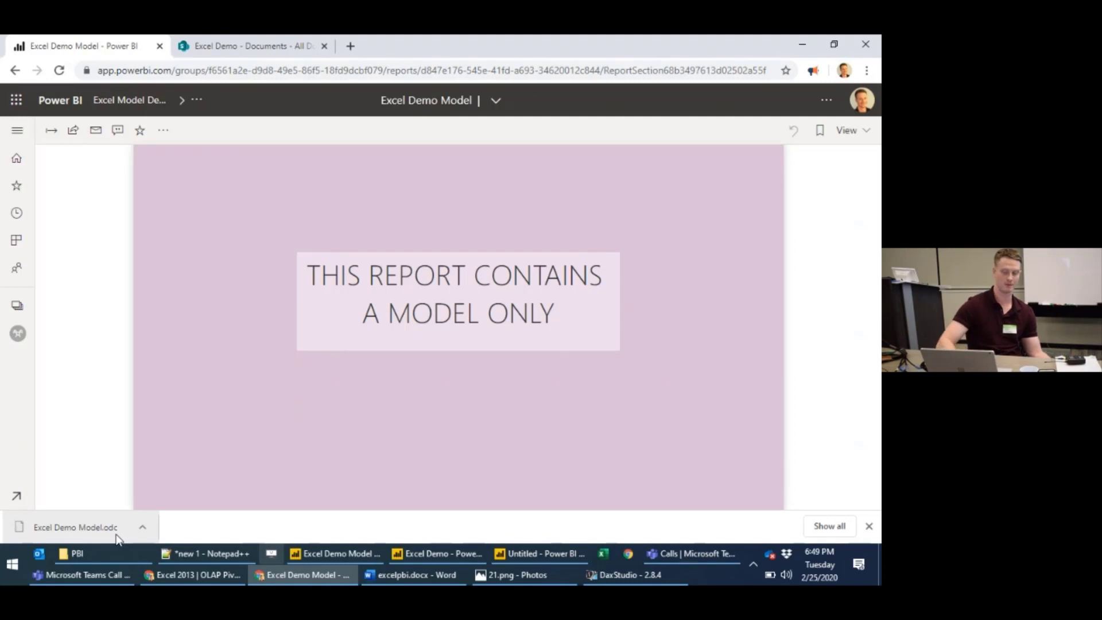
Step: Open the downloaded Excel Demo Model.odc in Excel, enable its data connections and maximize the workbook window
left_click(106, 531)
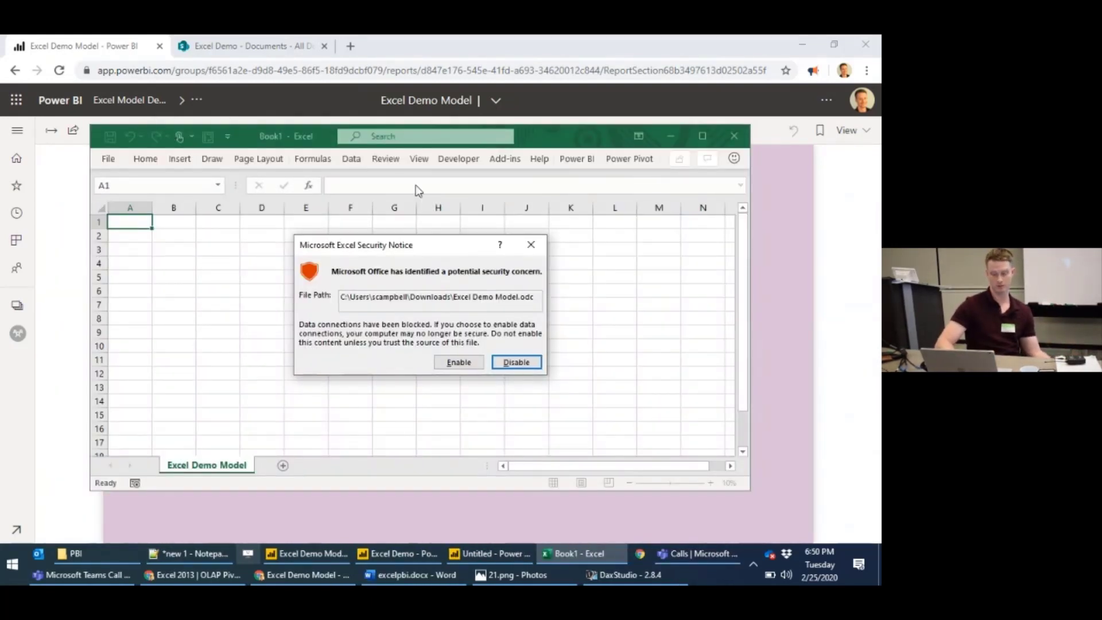
left_click(462, 362)
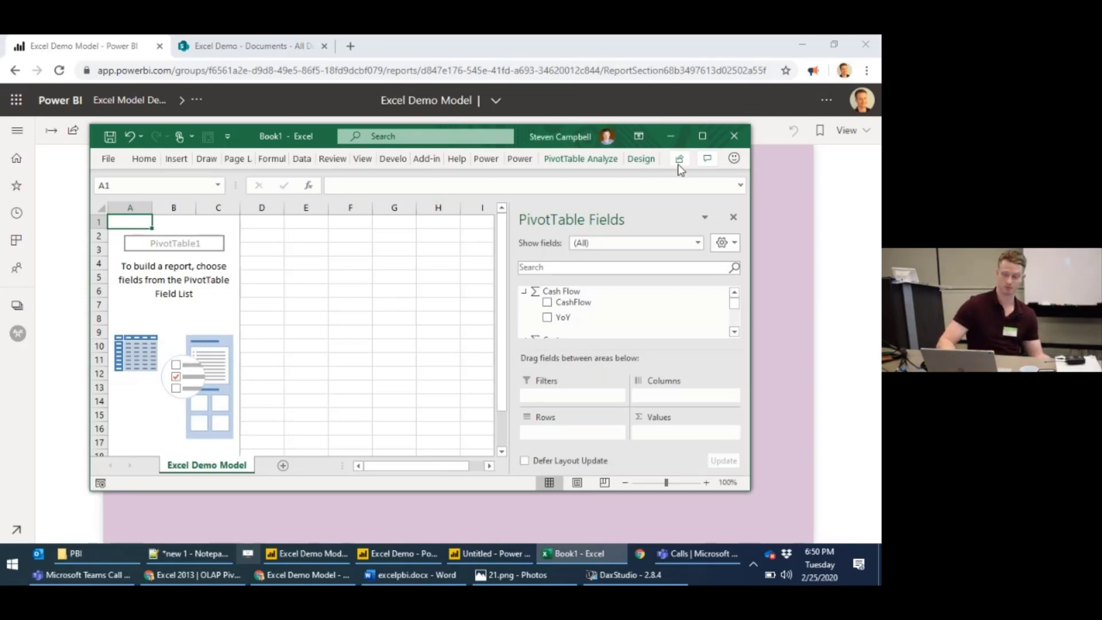
left_click(700, 136)
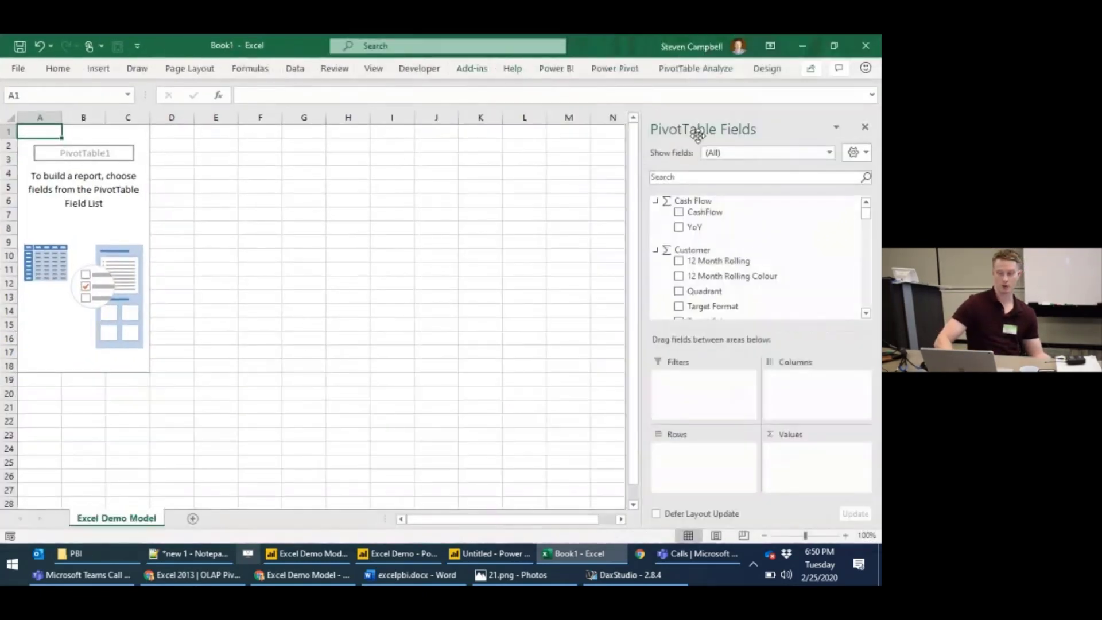
Step: Collapse the Cash Flow, Customer, Historic and Parameter measure groups and look through the tables in the PivotTable field list
left_click(656, 203)
left_click(656, 222)
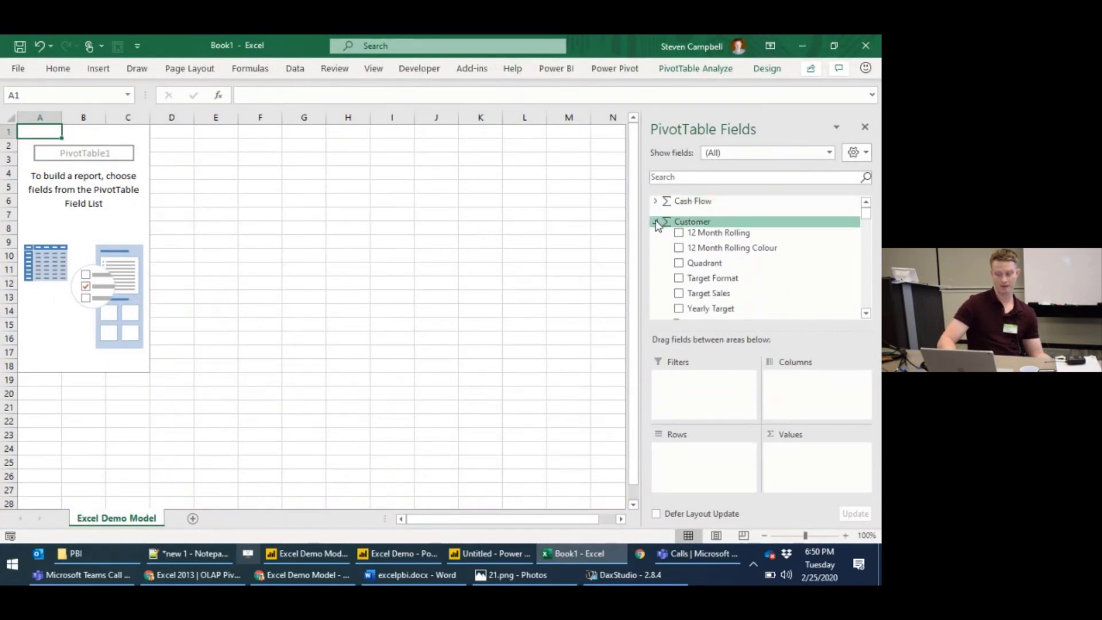
left_click(656, 243)
left_click(656, 263)
left_click(656, 265)
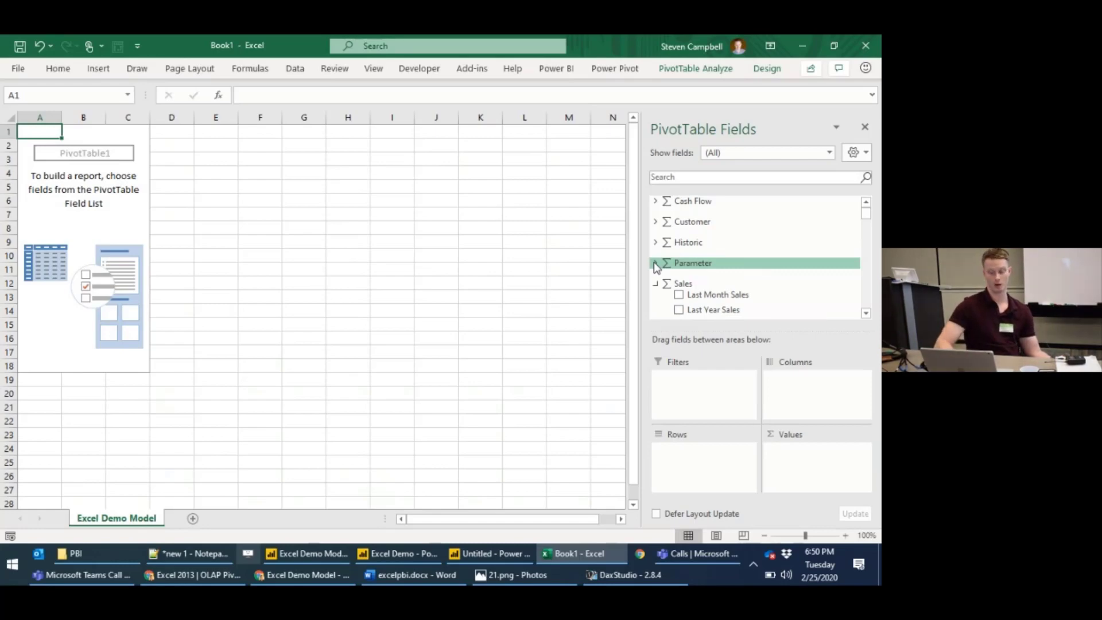
scroll(738, 270, "down", 5)
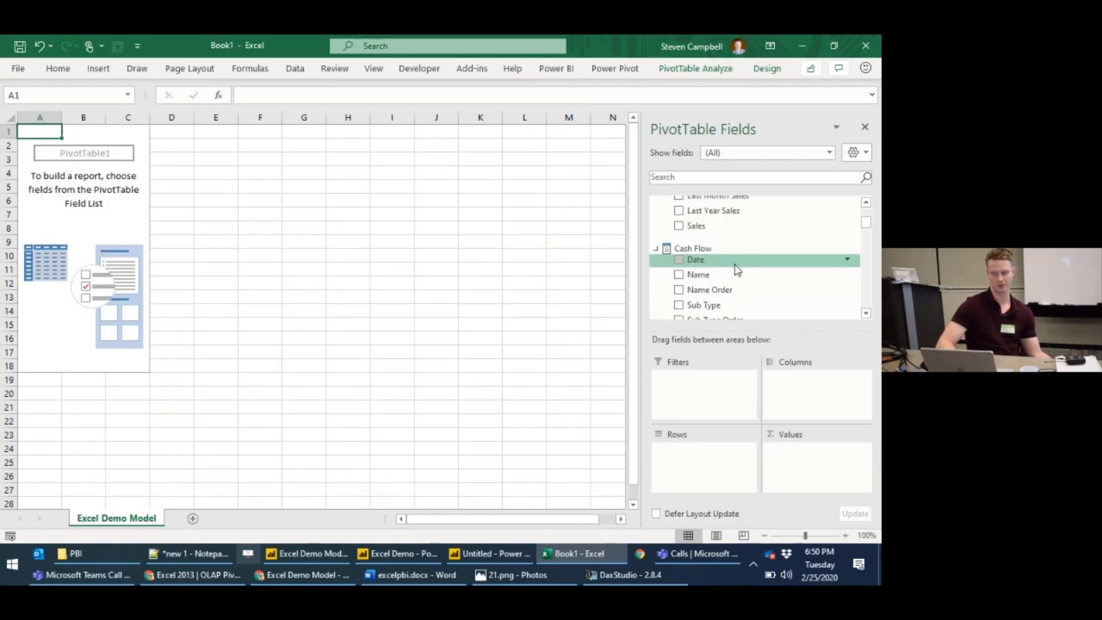
scroll(738, 270, "down", 8)
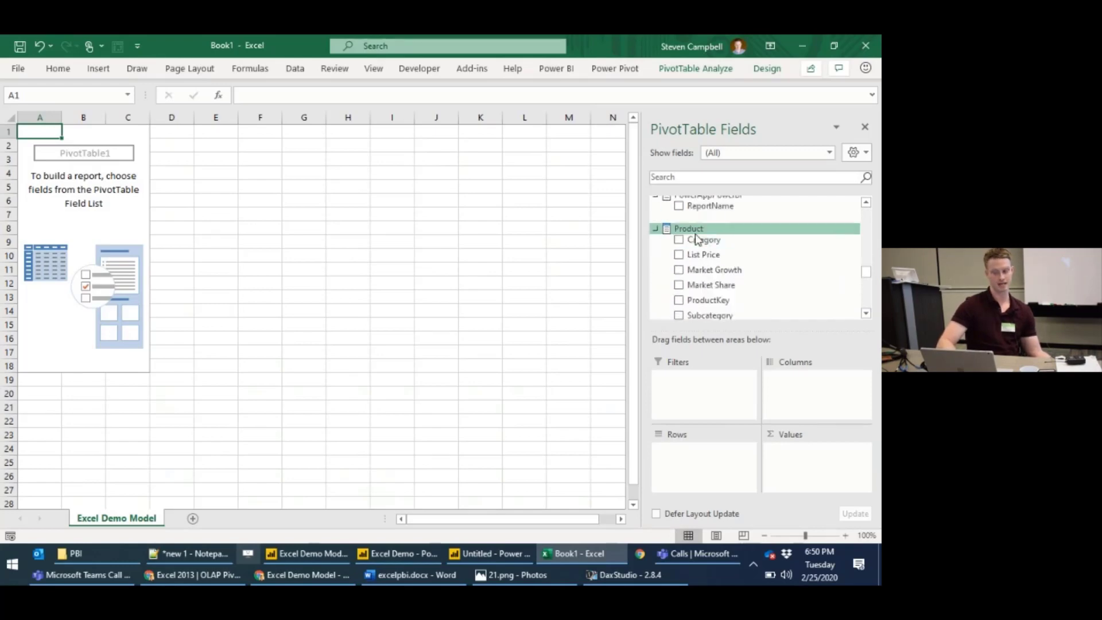
Step: Switch to Power BI Desktop, collapse the Cash Flow table to review the model's table list, and return to Excel
left_click(329, 559)
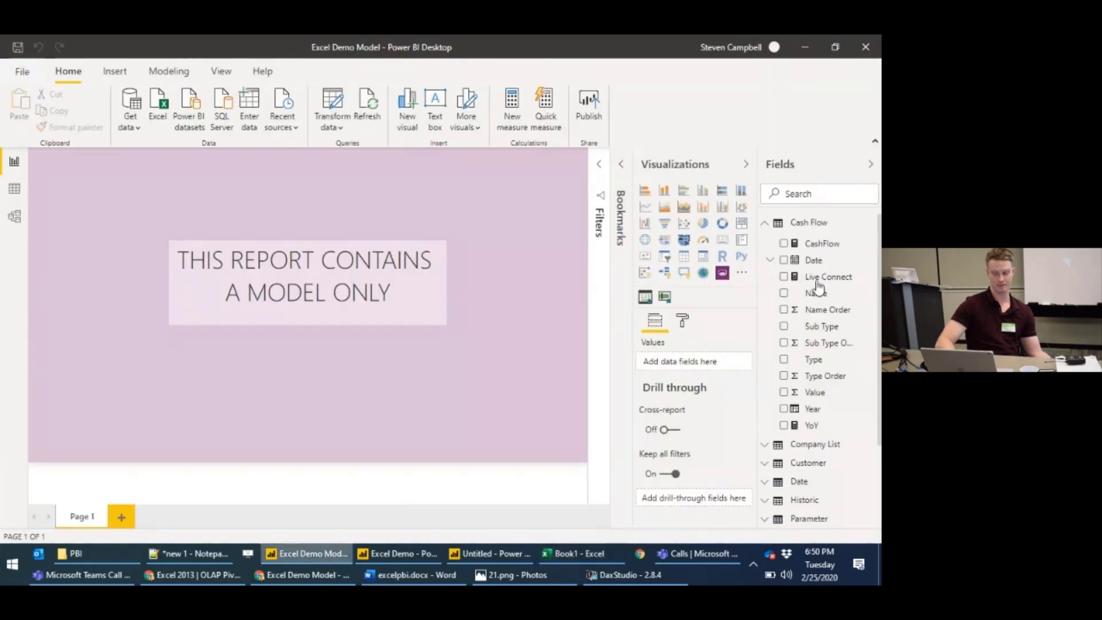
left_click(764, 226)
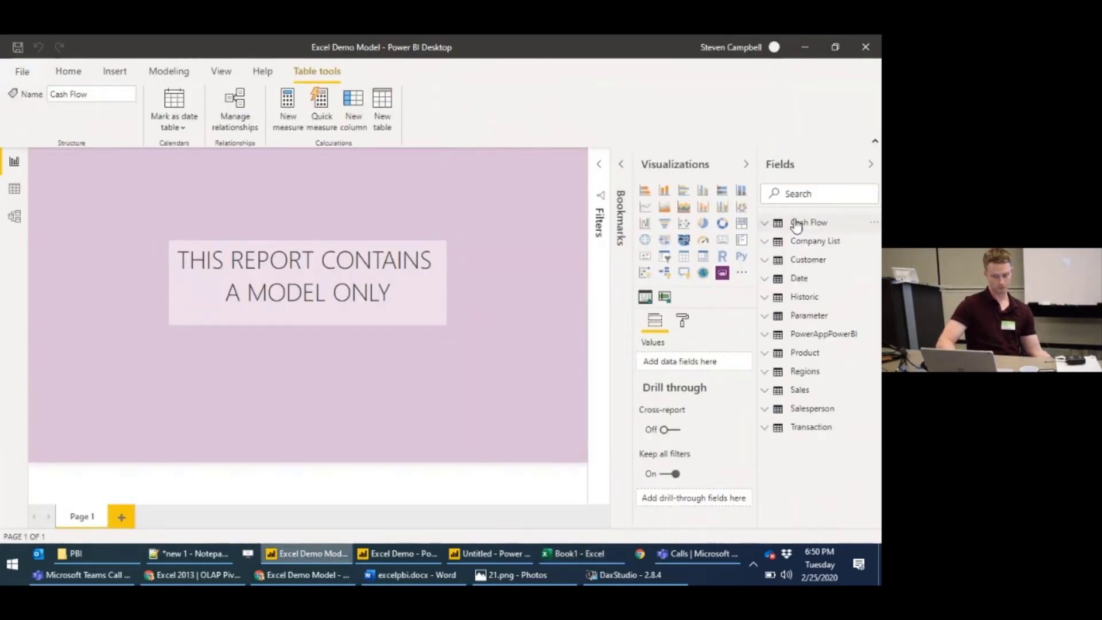
left_click(327, 556)
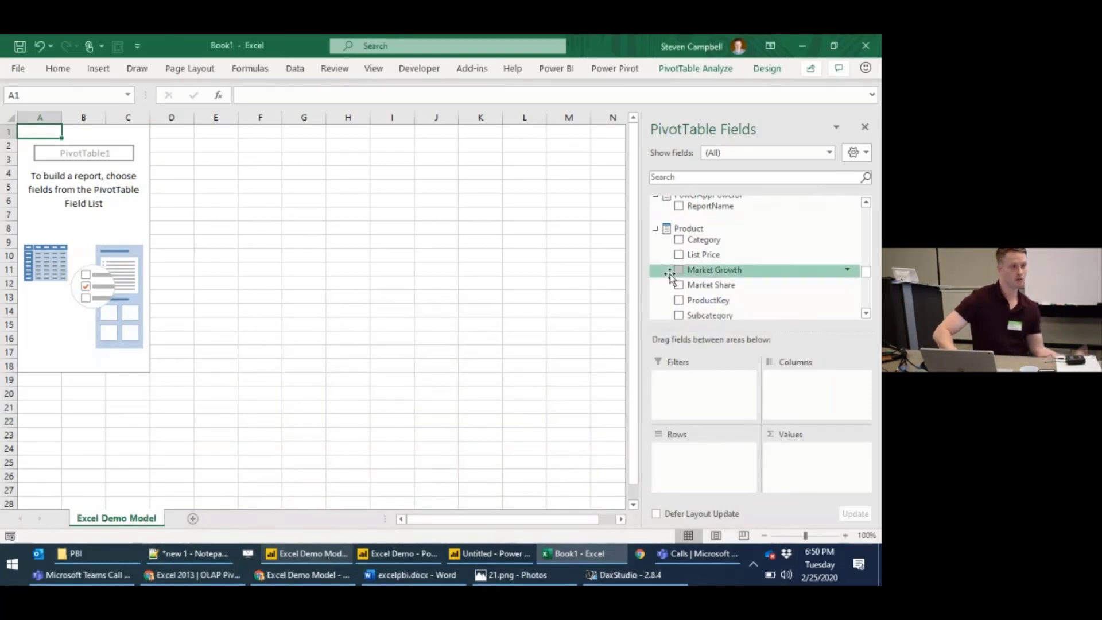
Step: Collapse the Product, Regions, Sales and Salesperson tables in the PivotTable field list, and check the signed-in Office account
left_click(655, 229)
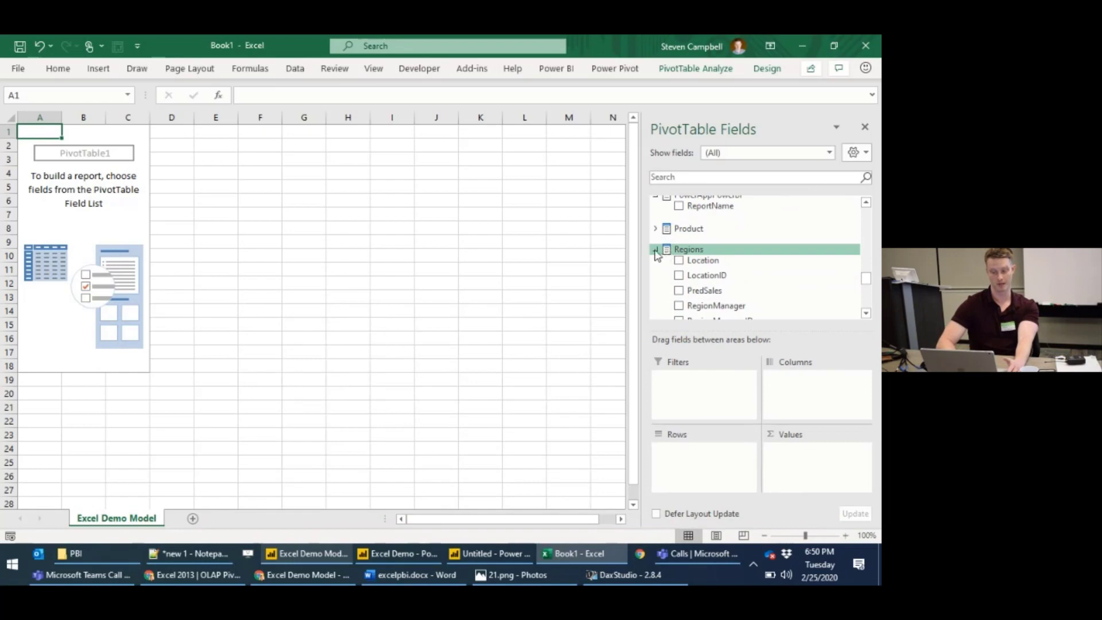
left_click(656, 250)
left_click(655, 270)
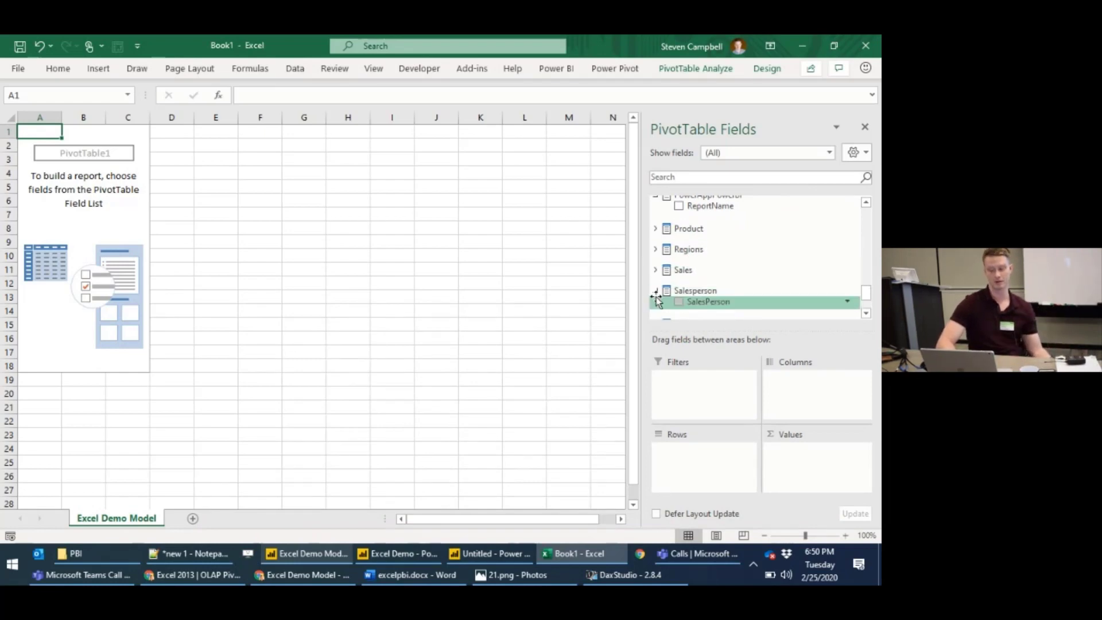
left_click(656, 292)
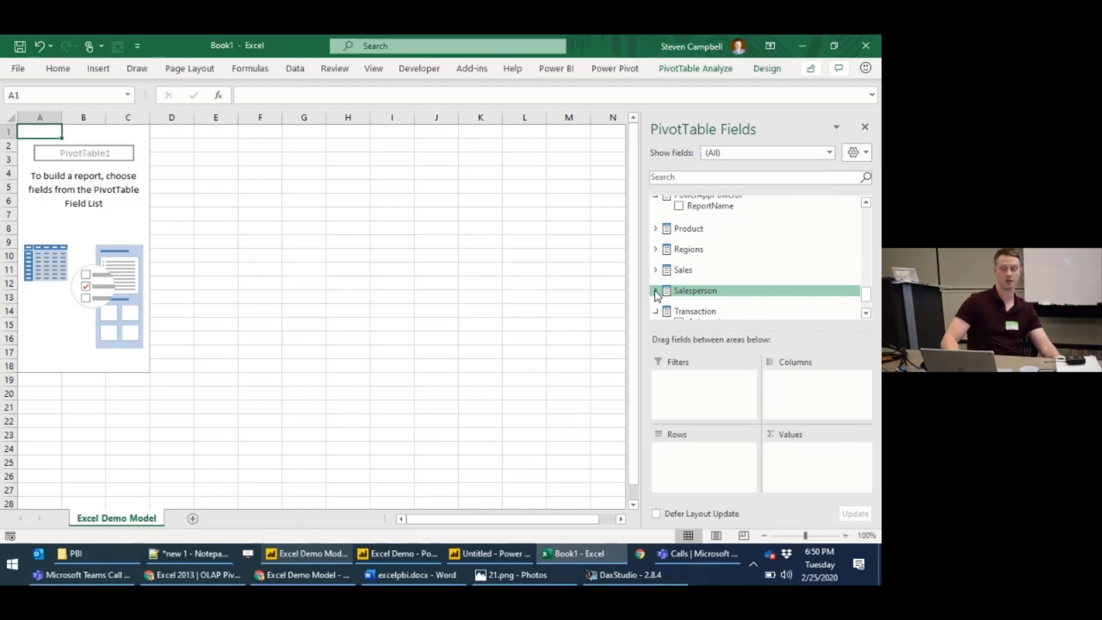
left_click(734, 51)
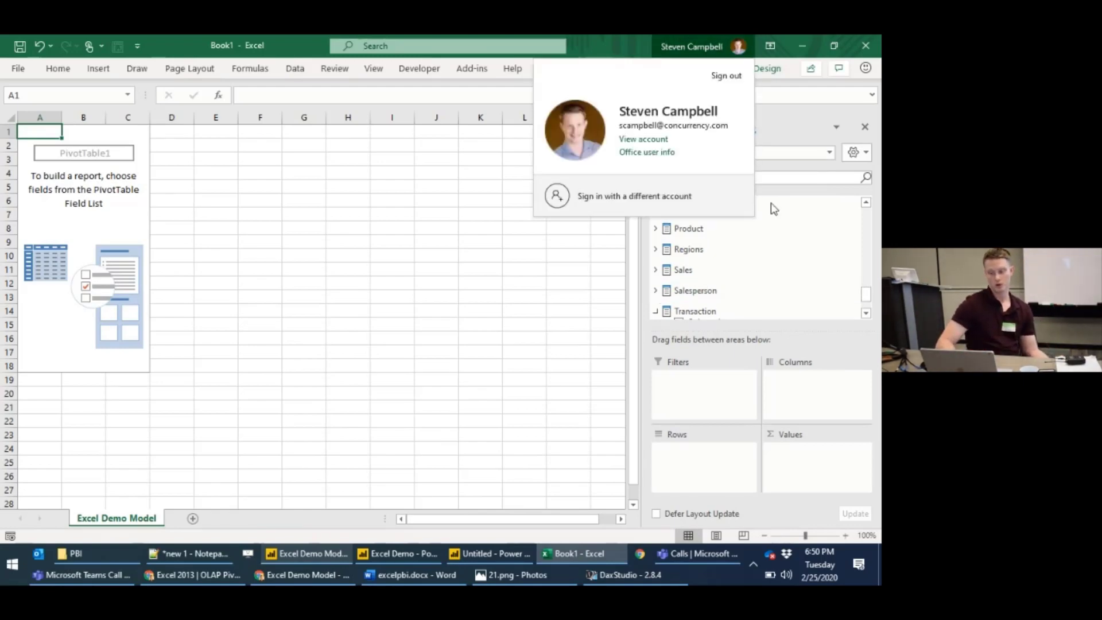
left_click(807, 262)
Step: Add the Symbol field from the Historic table to the PivotTable's rows
scroll(809, 262, "up", 1)
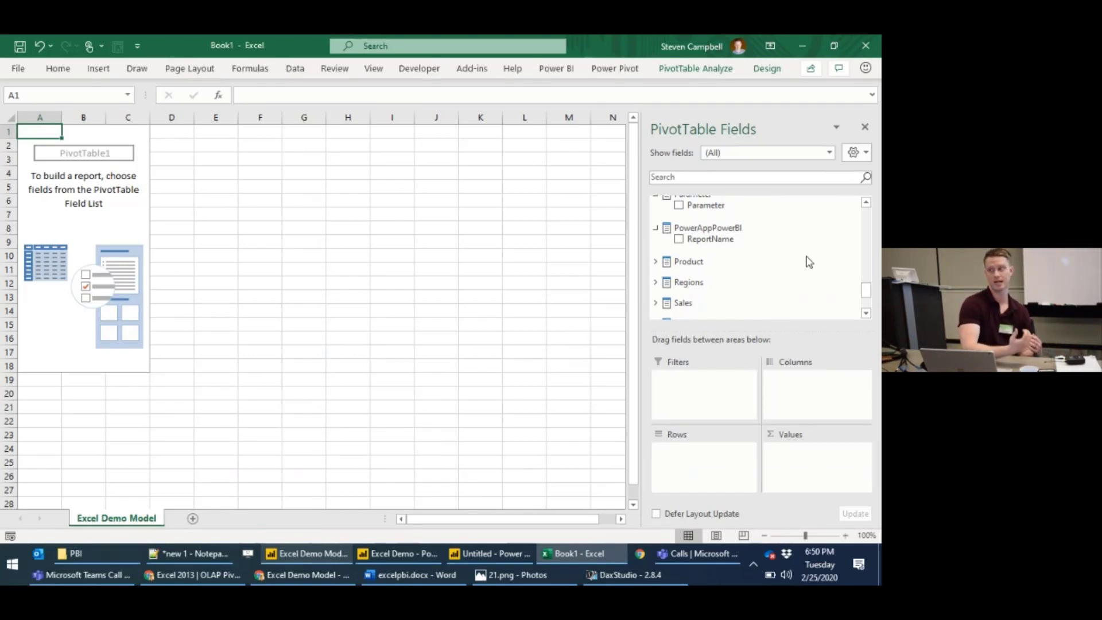
scroll(809, 261, "up", 1)
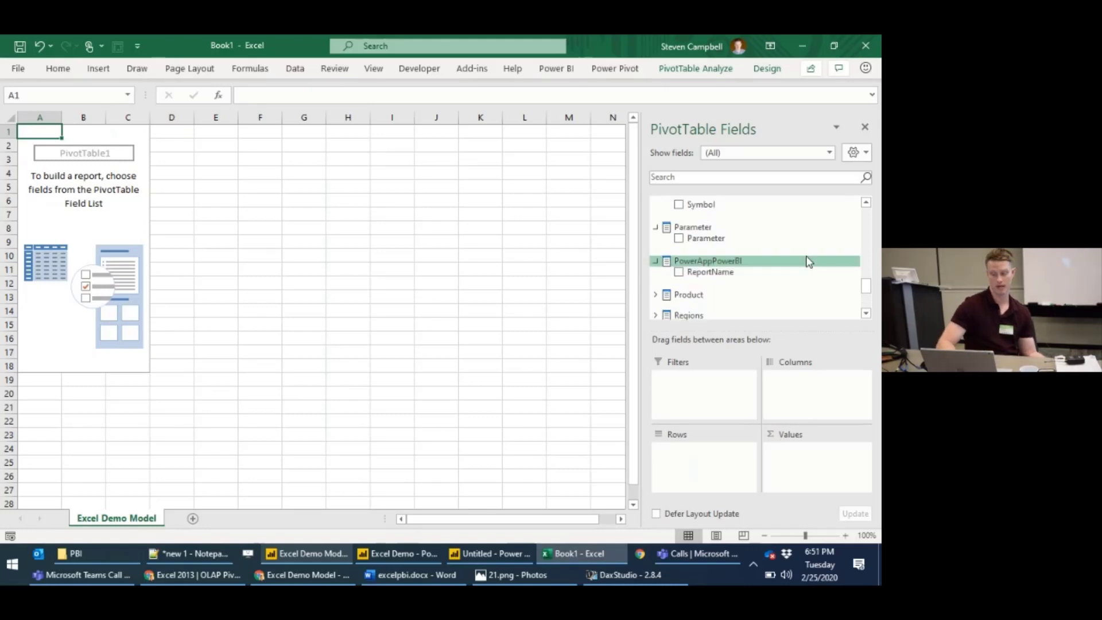
scroll(810, 261, "up", 1)
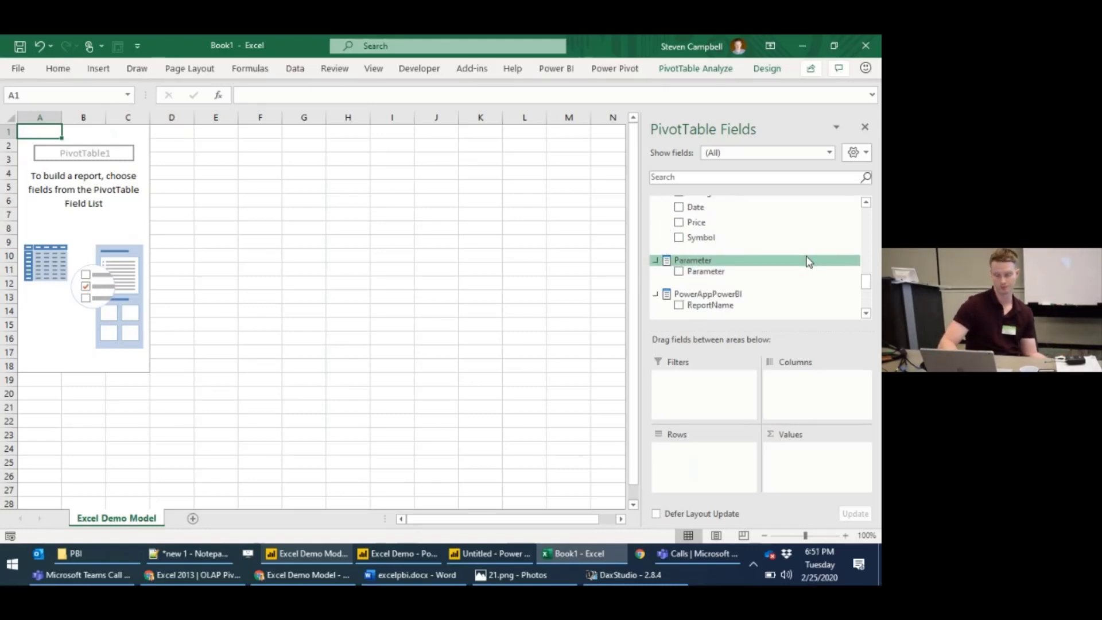
scroll(810, 262, "up", 1)
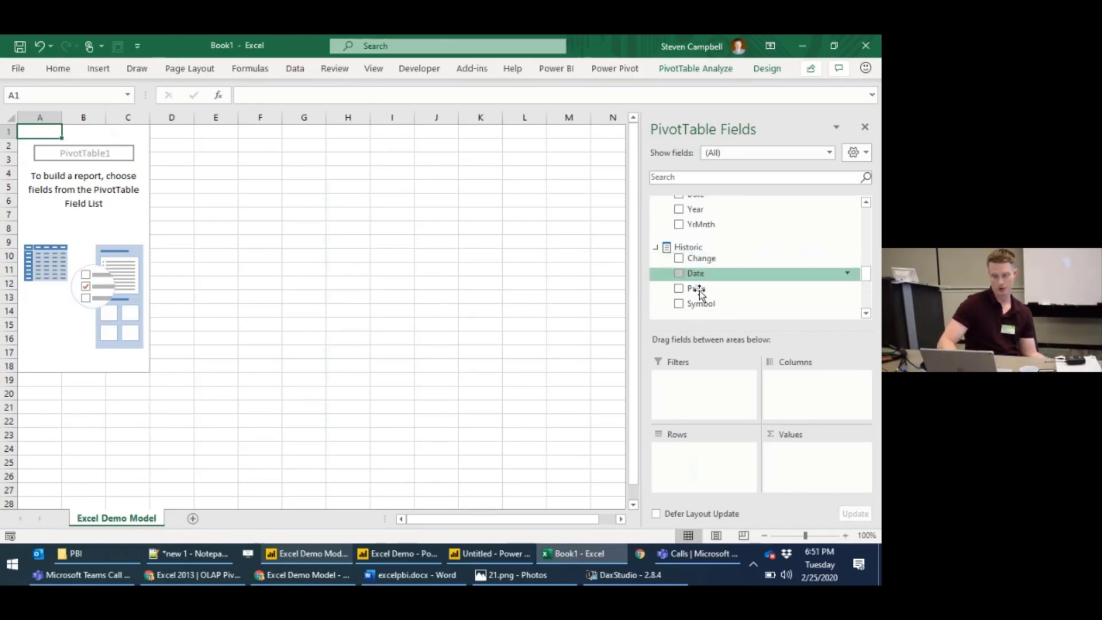
left_click_drag(697, 304, 689, 462)
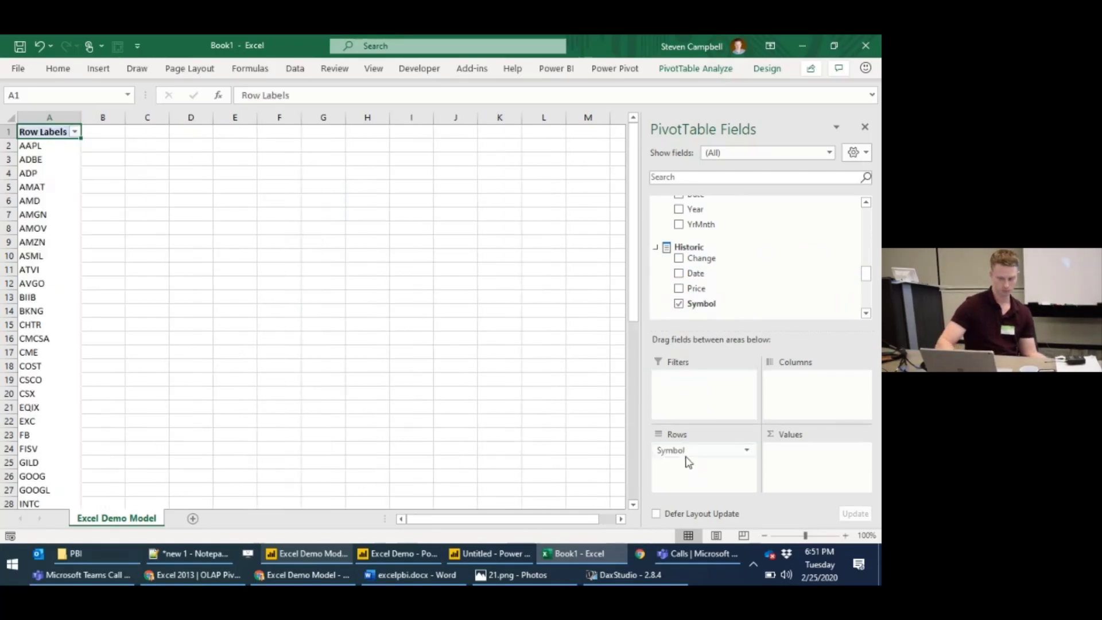
Step: Add the Stock Price measure from the Historic measure group to the PivotTable's values
scroll(706, 299, "up", 10)
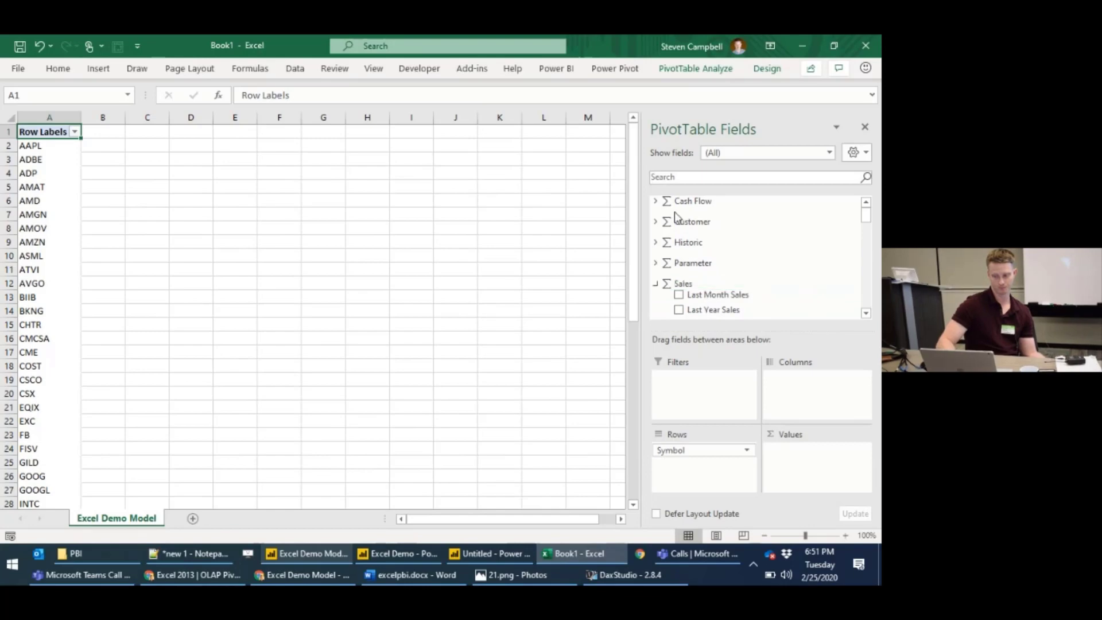
left_click(678, 243)
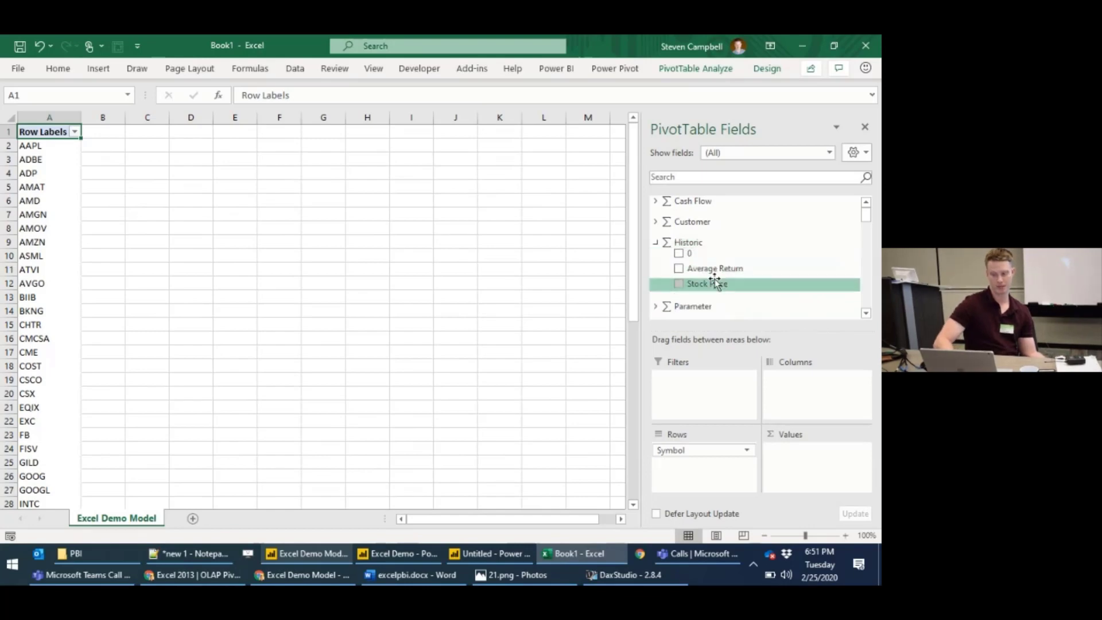
left_click_drag(716, 281, 793, 453)
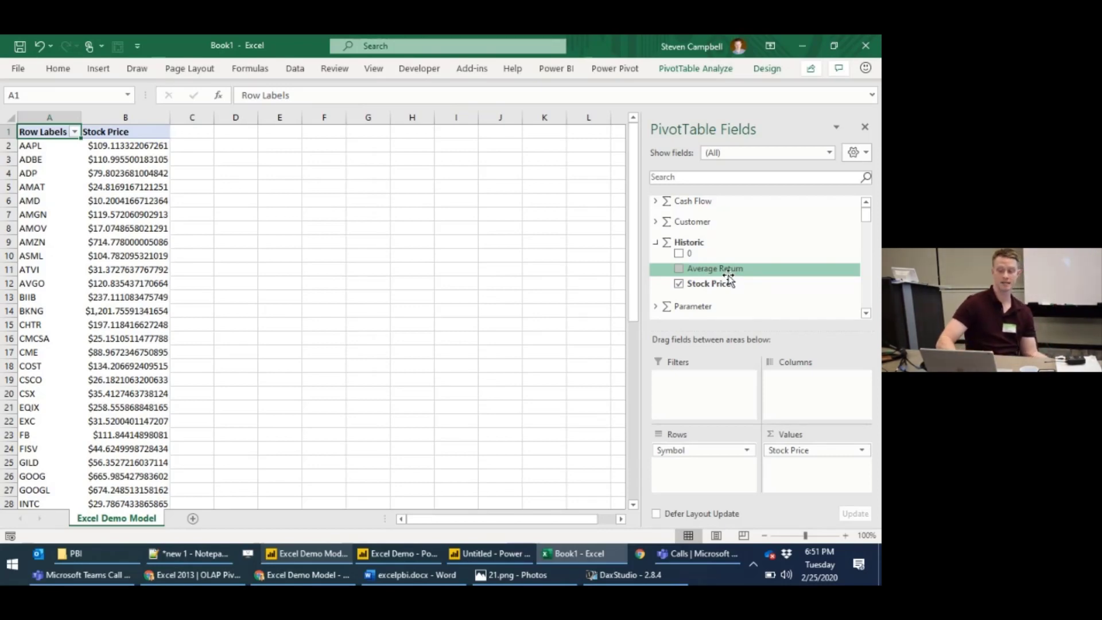
Step: Collapse the Historic and Sales measure groups, and underline the Cash Flow measure-group and table icons on a magnified view
left_click(656, 242)
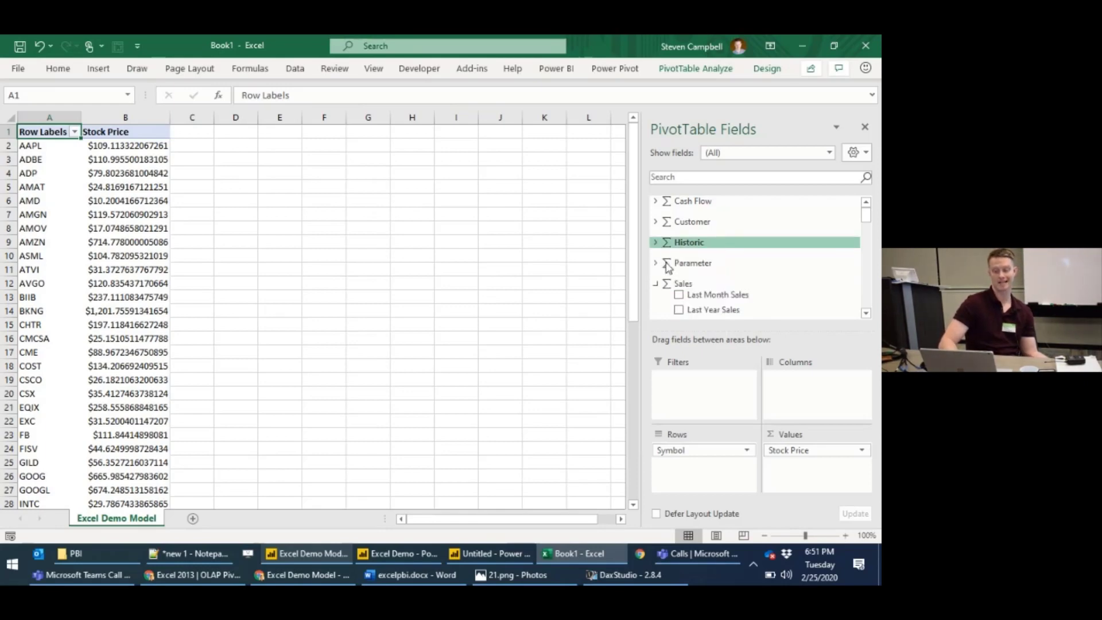
left_click(656, 284)
scroll(701, 269, "down", 1)
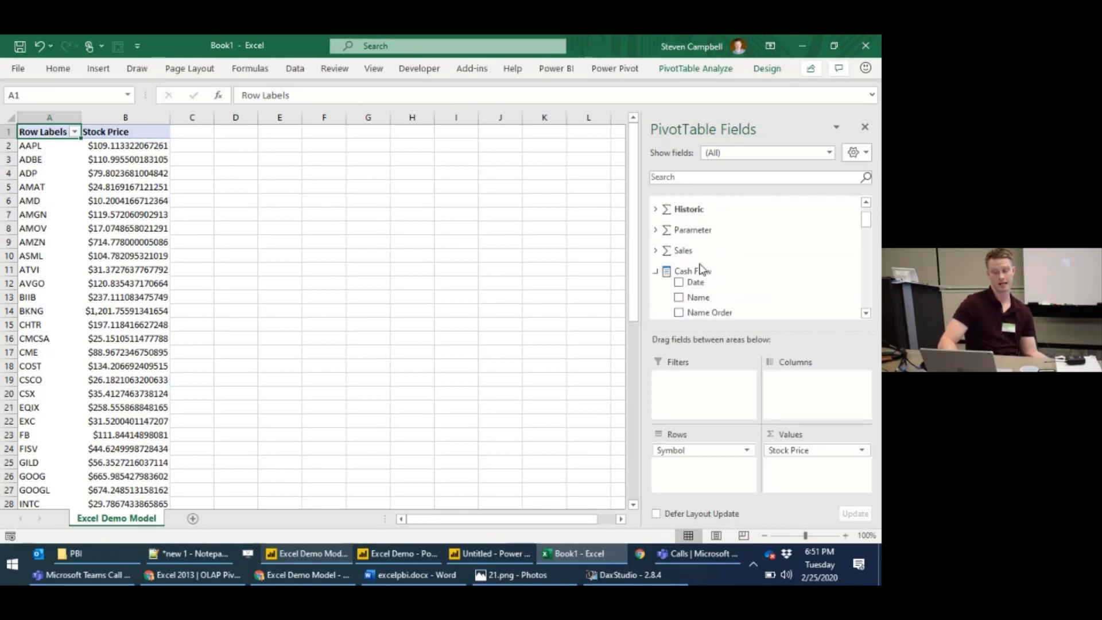
scroll(702, 268, "up", 1)
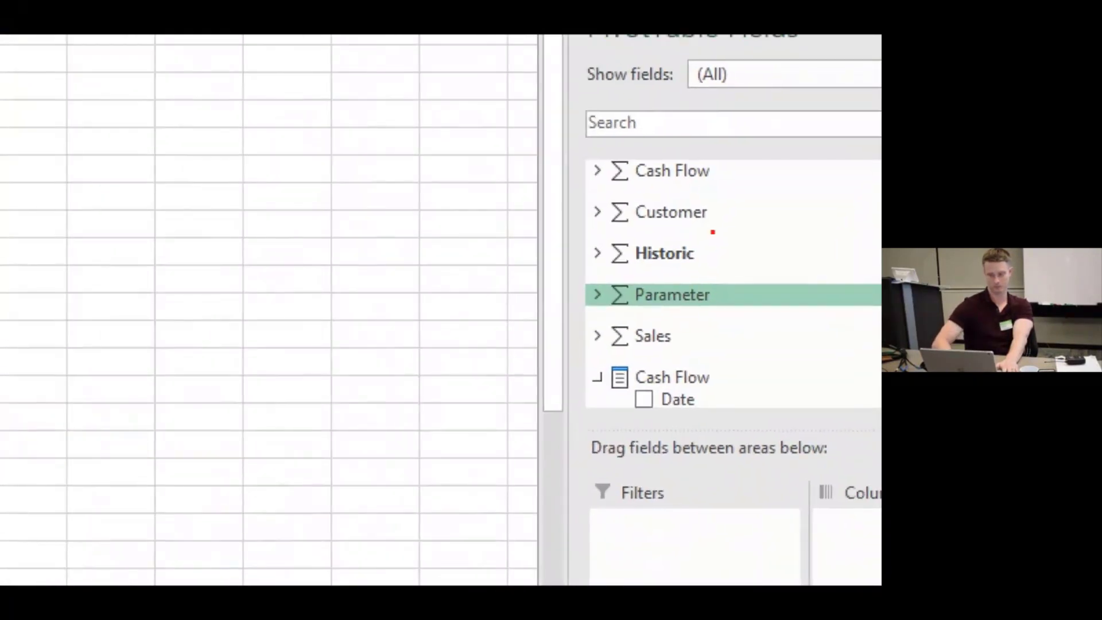
left_click_drag(608, 186, 644, 185)
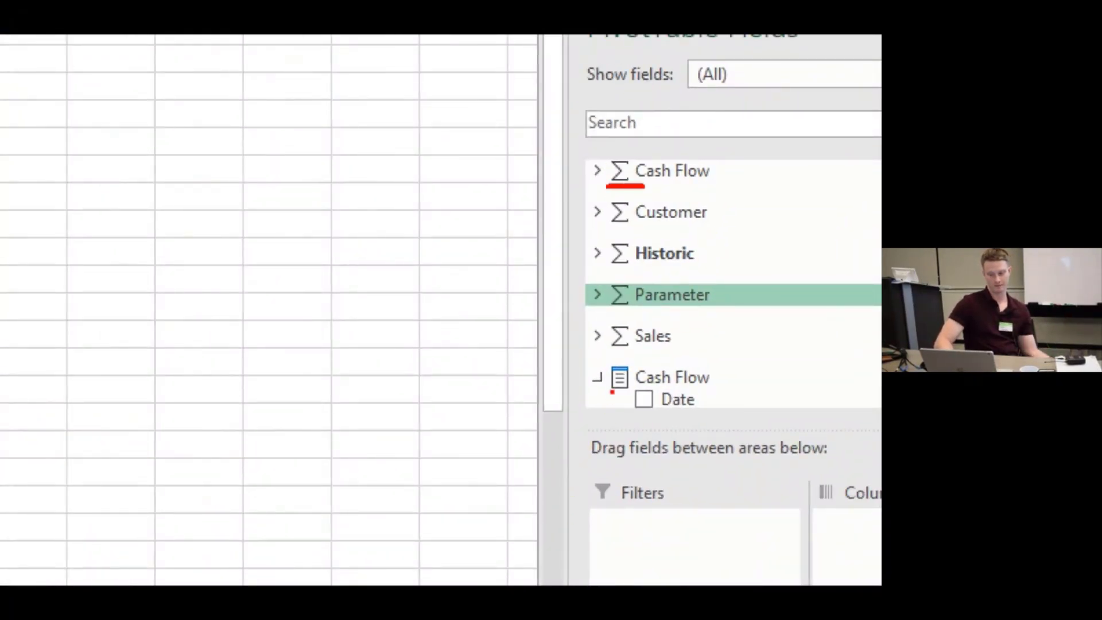
left_click_drag(612, 392, 633, 392)
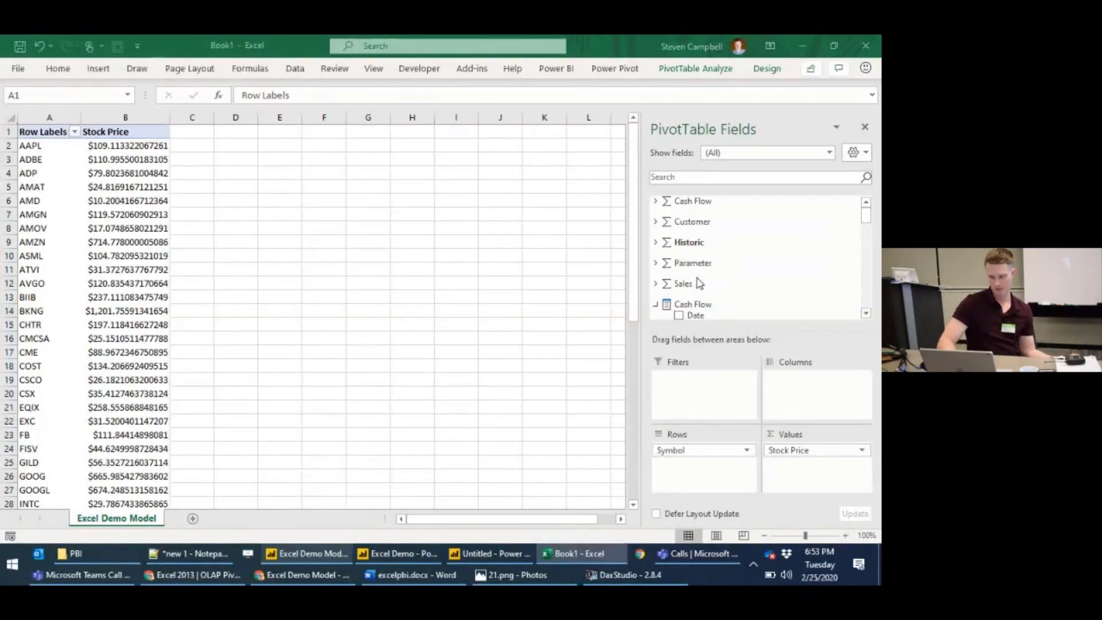
Step: Add the Date field from the Historic table to the PivotTable's rows, above Symbol
scroll(698, 282, "down", 2)
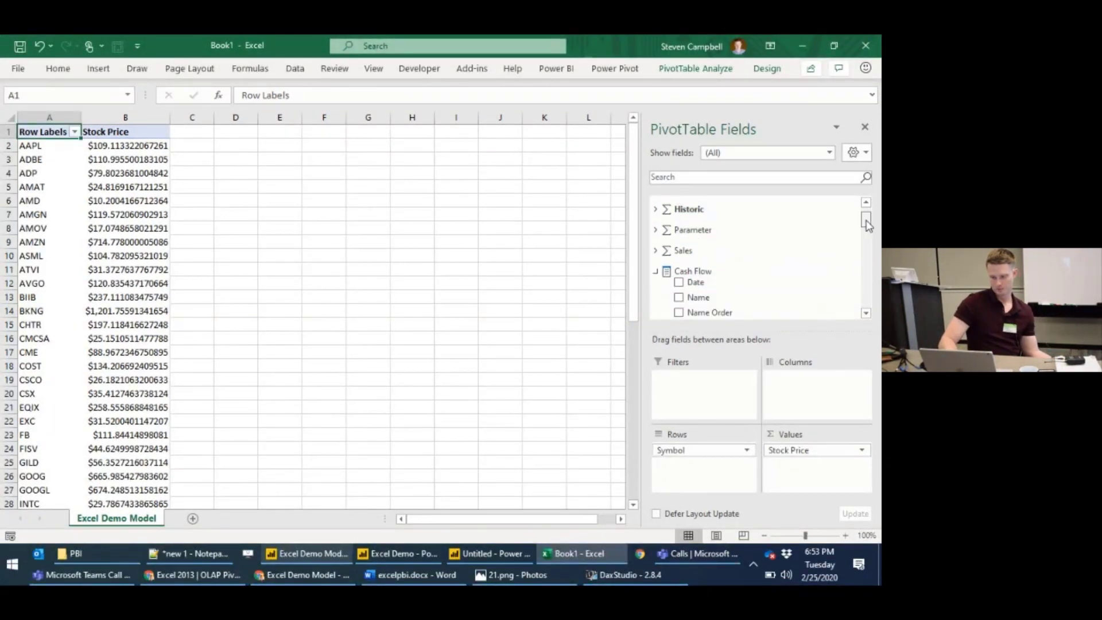
left_click_drag(866, 222, 869, 279)
left_click_drag(696, 264, 710, 447)
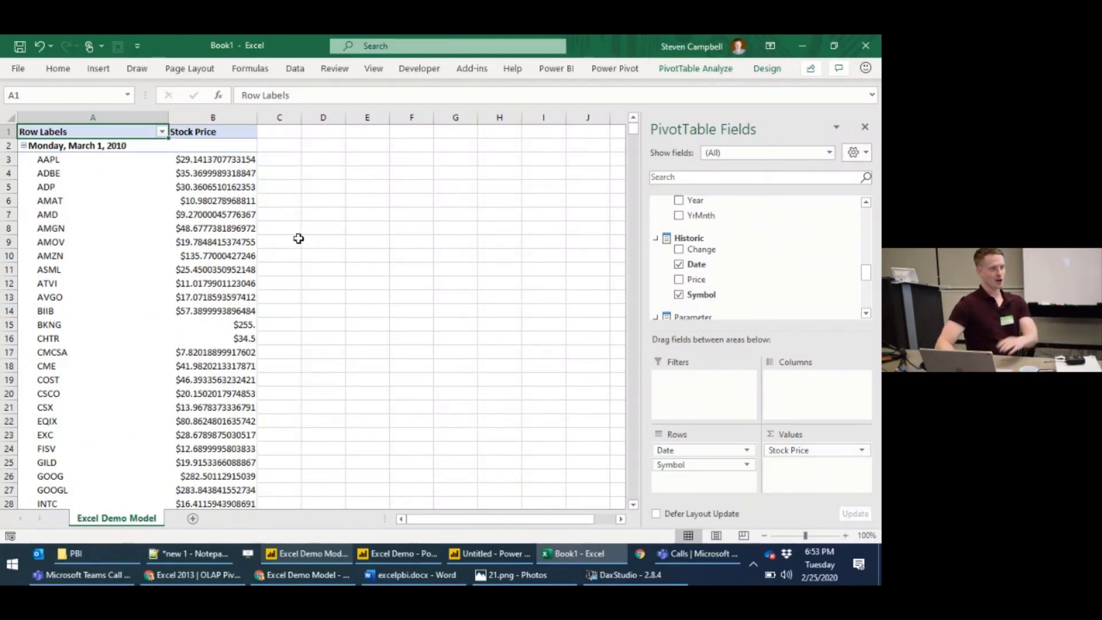
Step: Examine the Refresh All command for the workbook's data connections
mouse_move(231, 213)
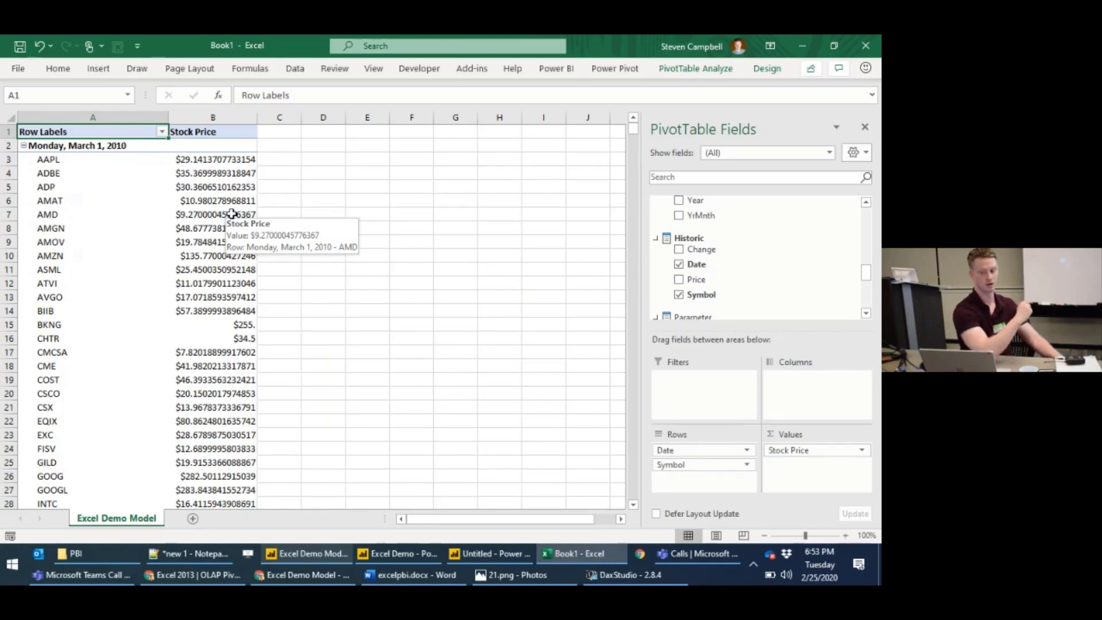
left_click(294, 73)
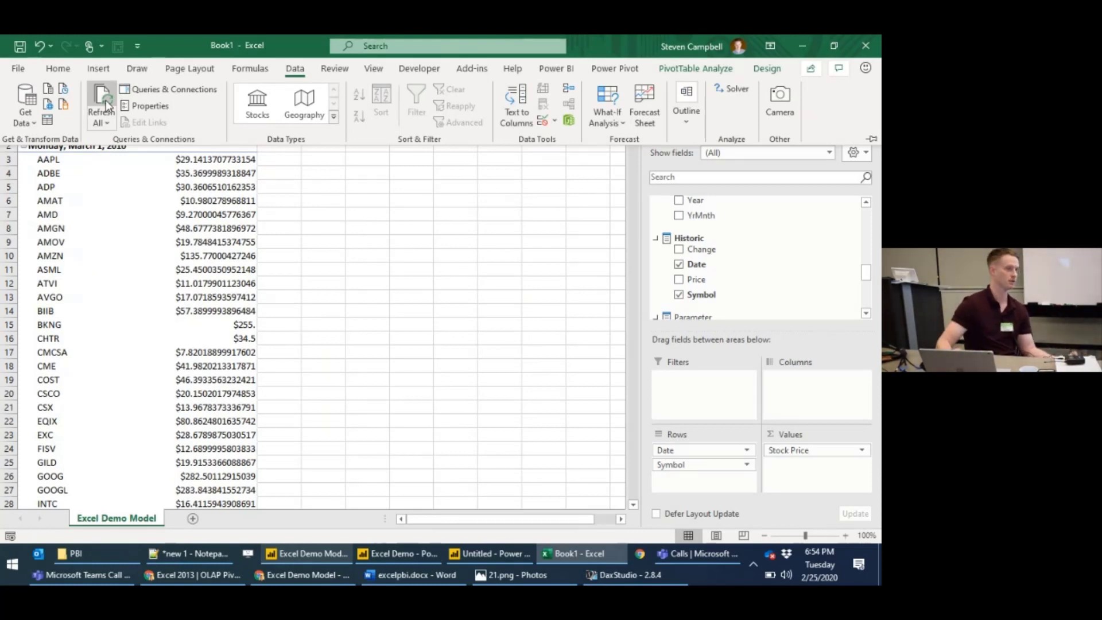
left_click(325, 212)
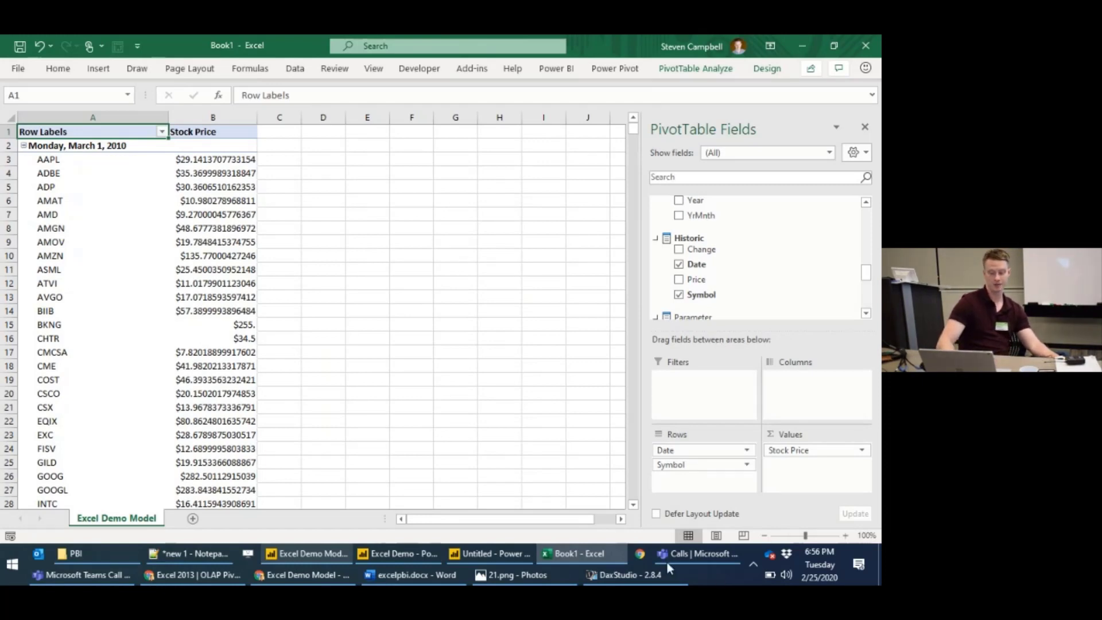
Step: Switch to the OLAP PivotTable Extensions web page in Chrome and highlight its title
left_click(289, 575)
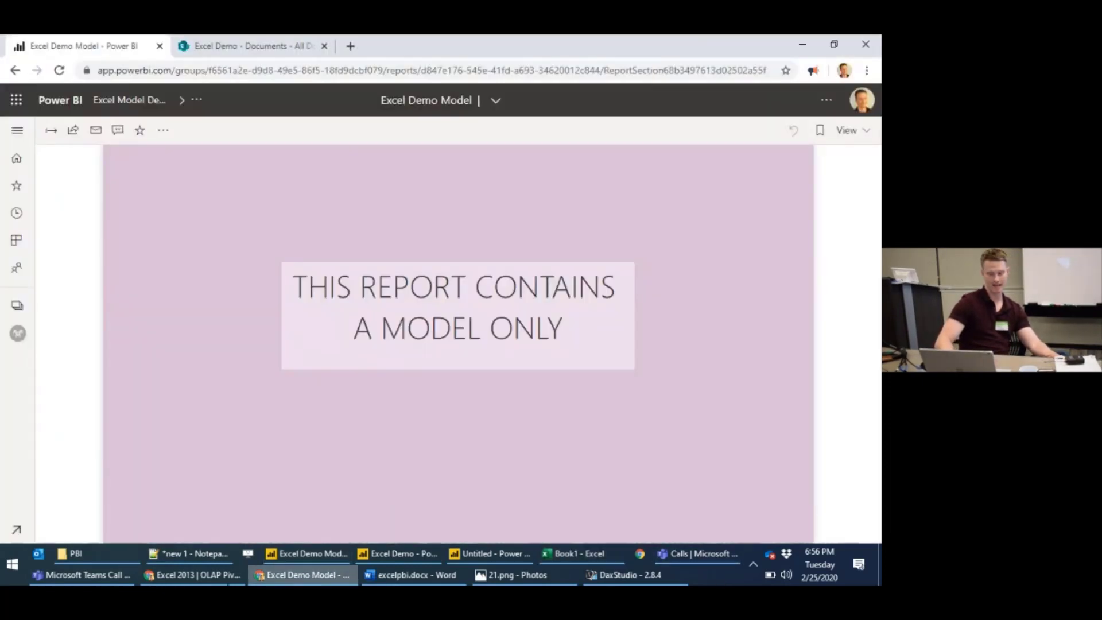
left_click(192, 575)
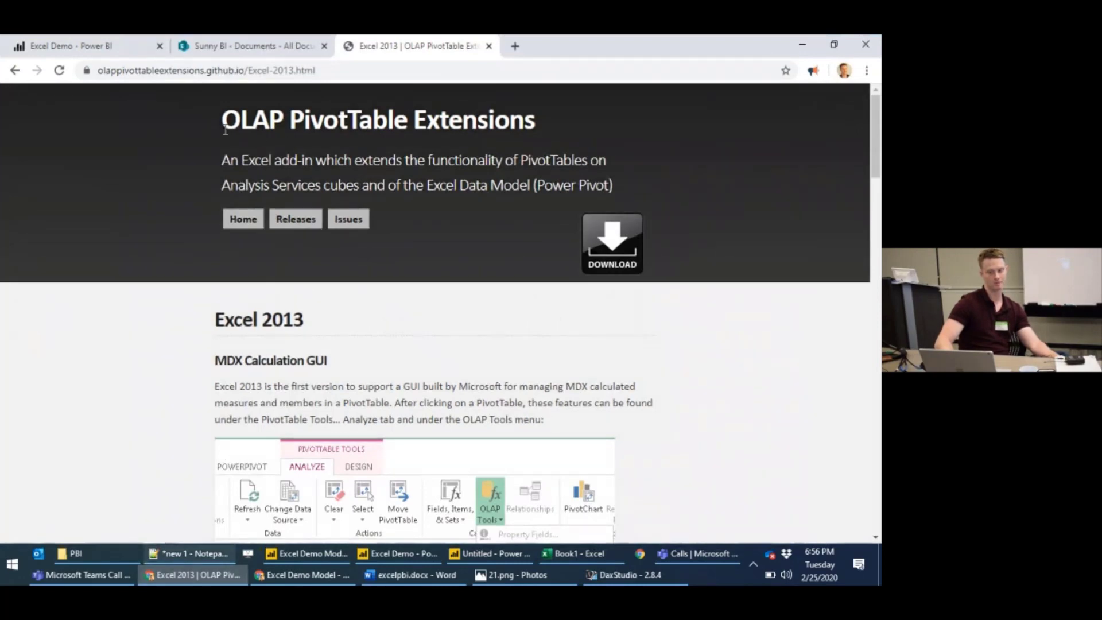
left_click_drag(223, 122, 536, 114)
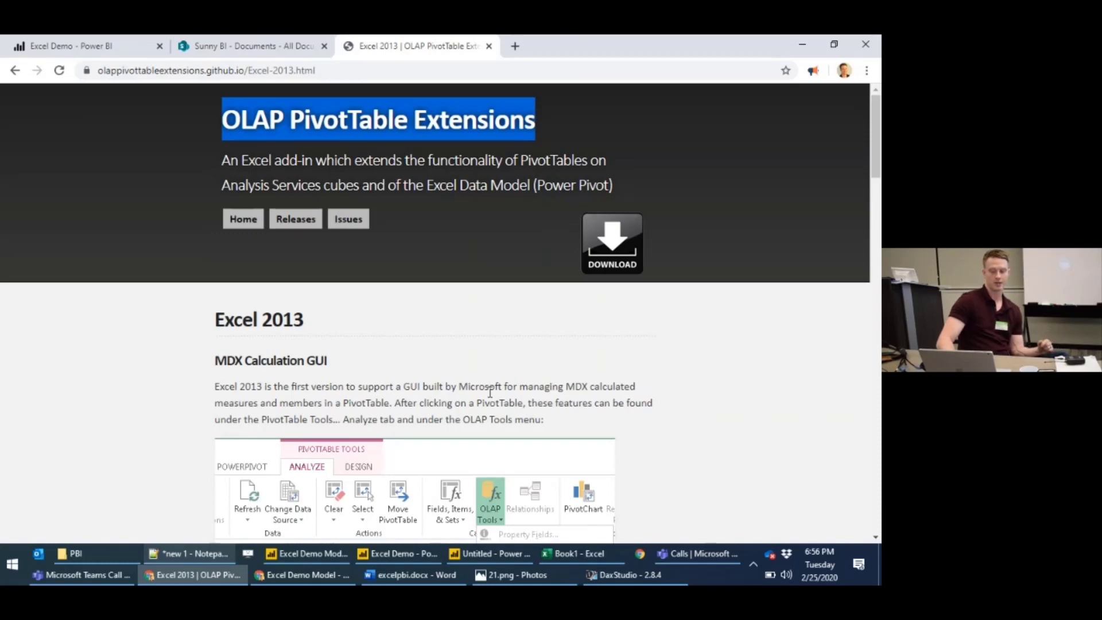
Step: Switch back to Excel and display the PivotTable's MDX query in OLAP PivotTable Extensions from a Stock Price cell
left_click(584, 552)
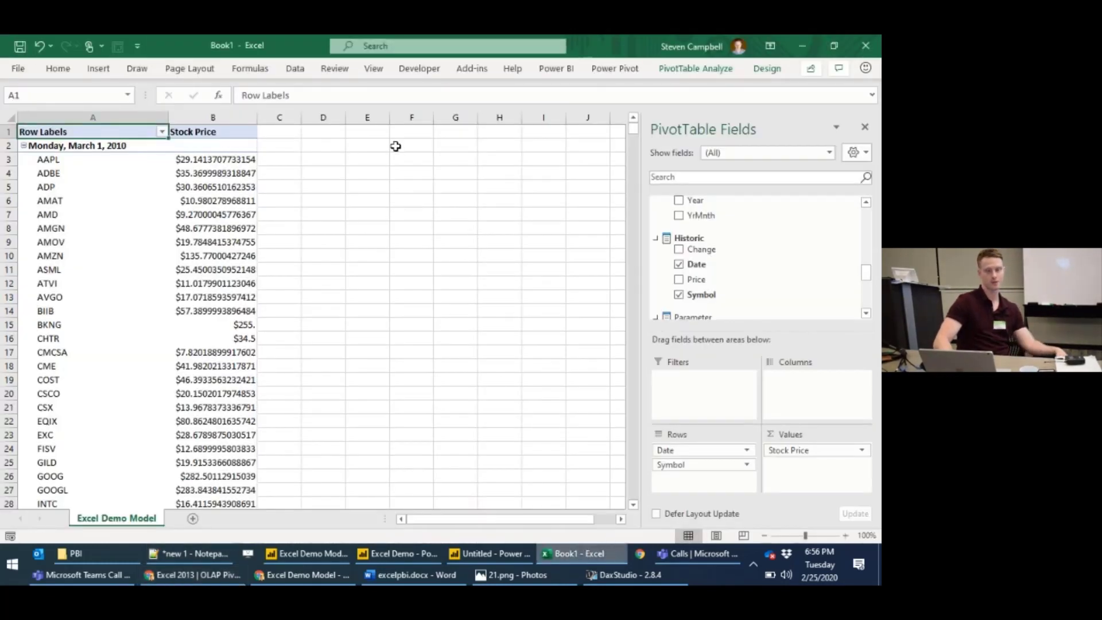
left_click(176, 177)
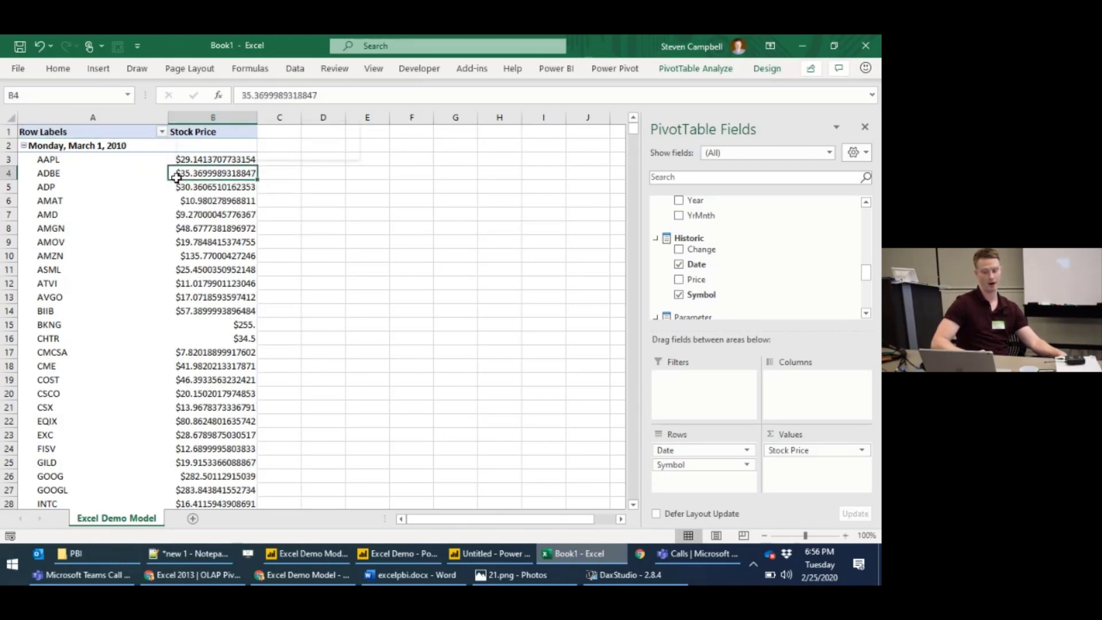
right_click(176, 177)
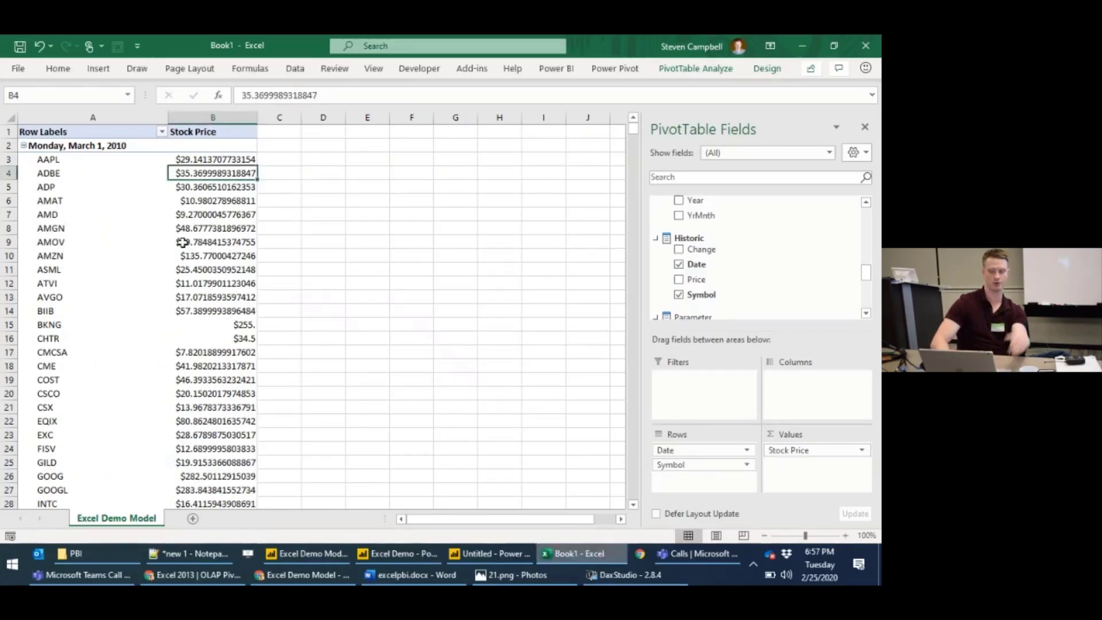
left_click(194, 214)
right_click(194, 214)
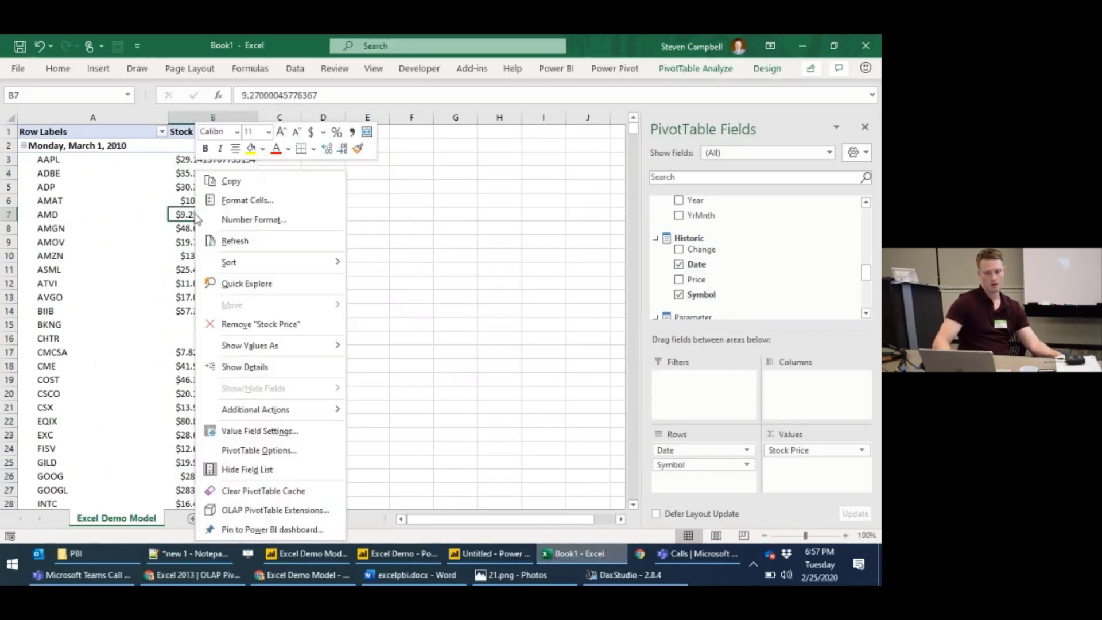
left_click(283, 510)
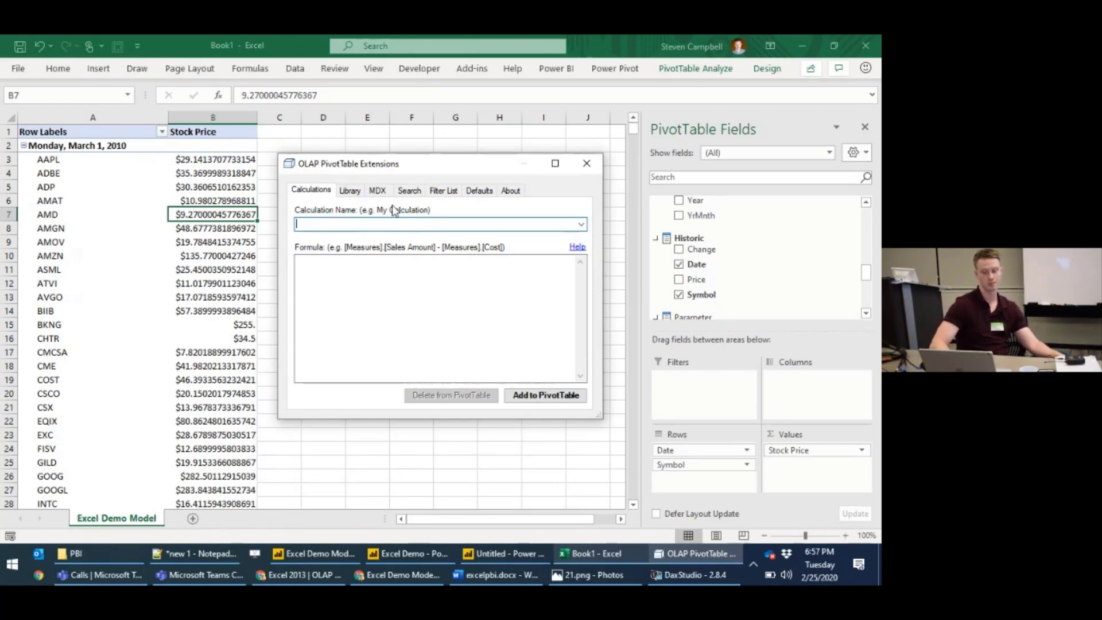
left_click(380, 193)
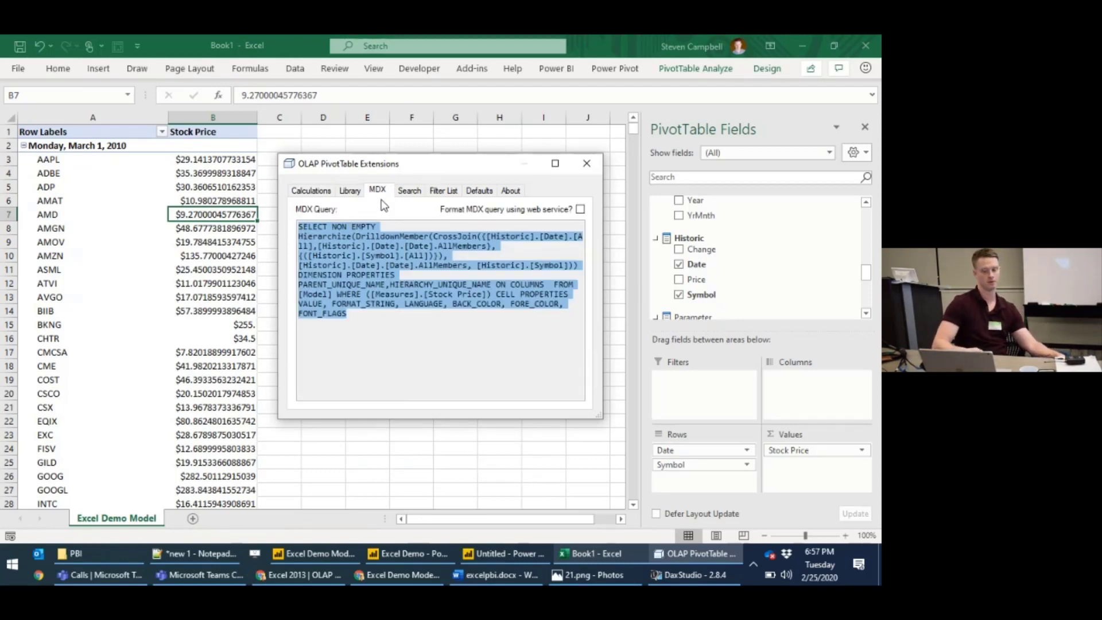
Step: Highlight the CrossJoin function in the MDX query, and close OLAP PivotTable Extensions
left_click(404, 246)
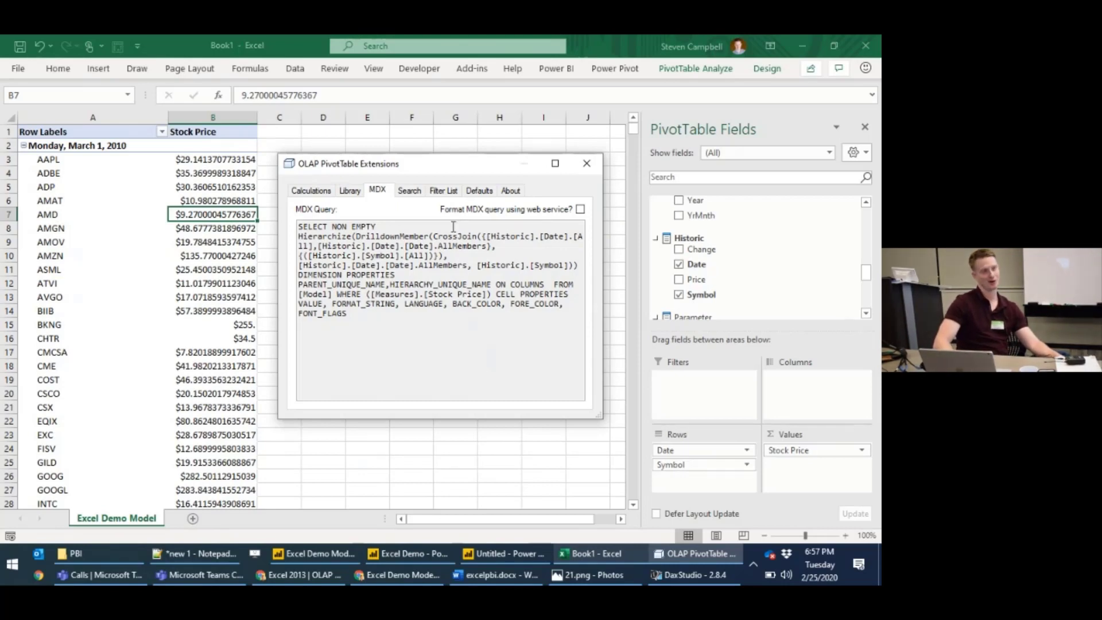
left_click(435, 231)
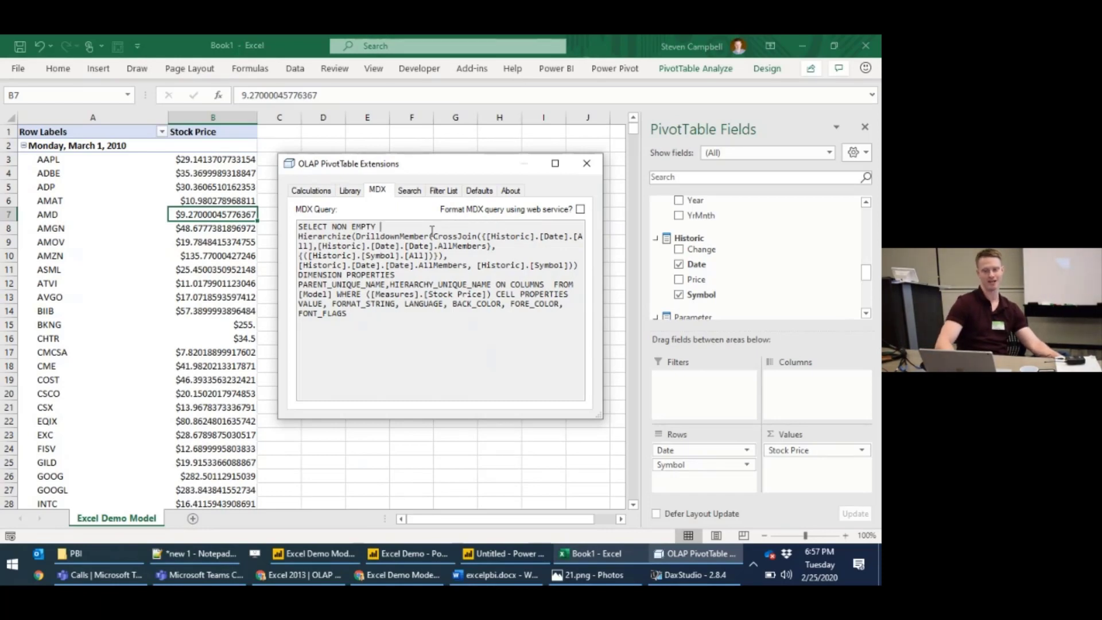
left_click_drag(433, 236, 480, 235)
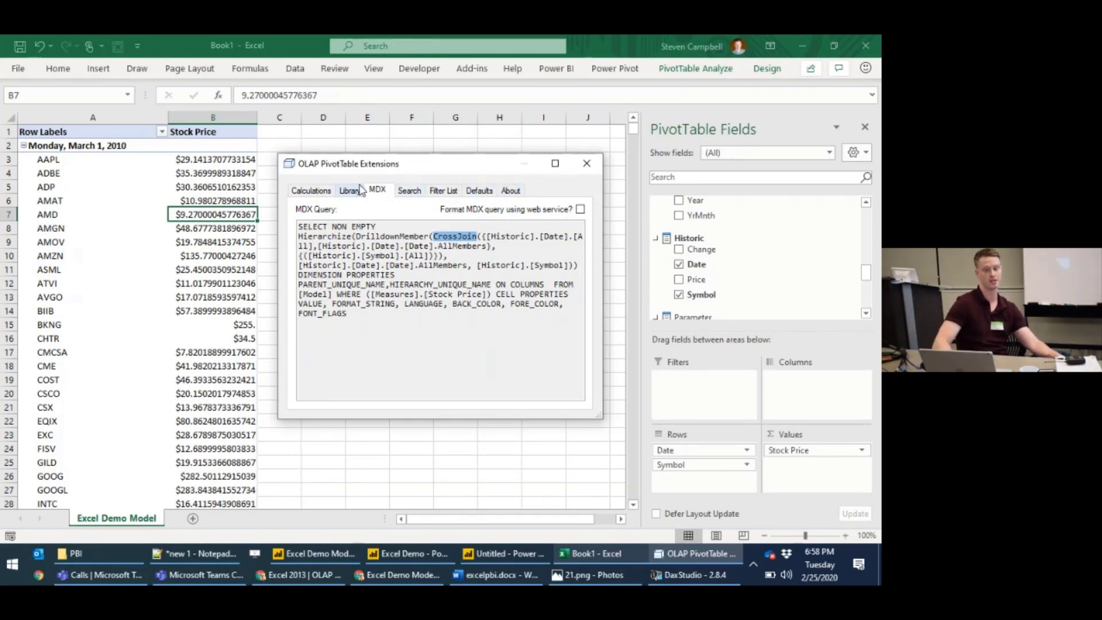
left_click(588, 171)
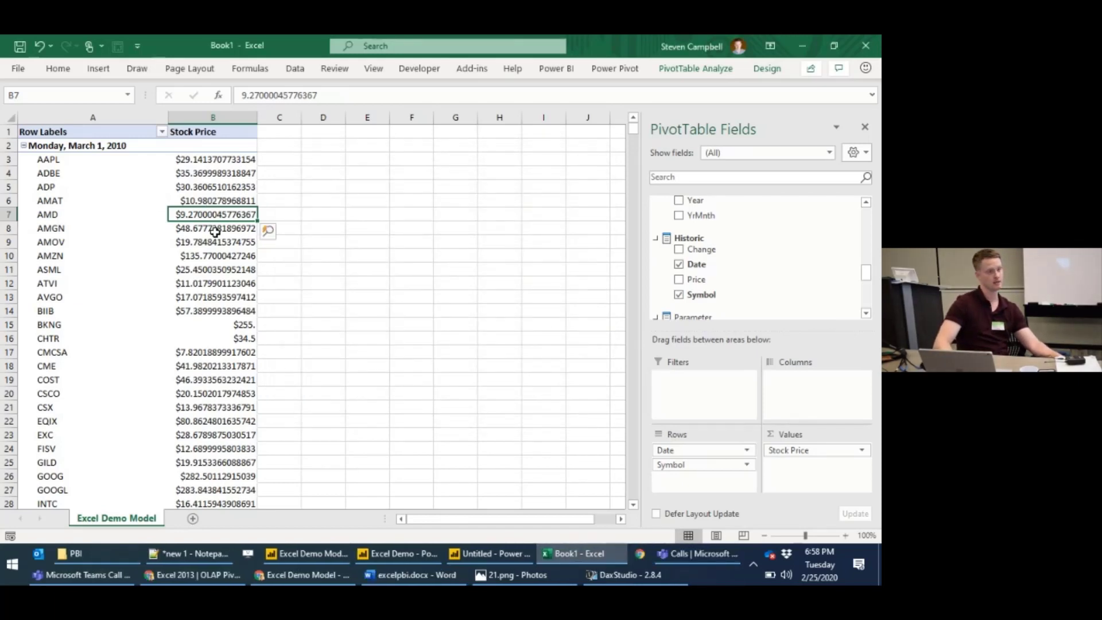
Step: Insert a slicer for the Company List table's industry field, and move and enlarge it beside the PivotTable from column D onward
left_click(695, 69)
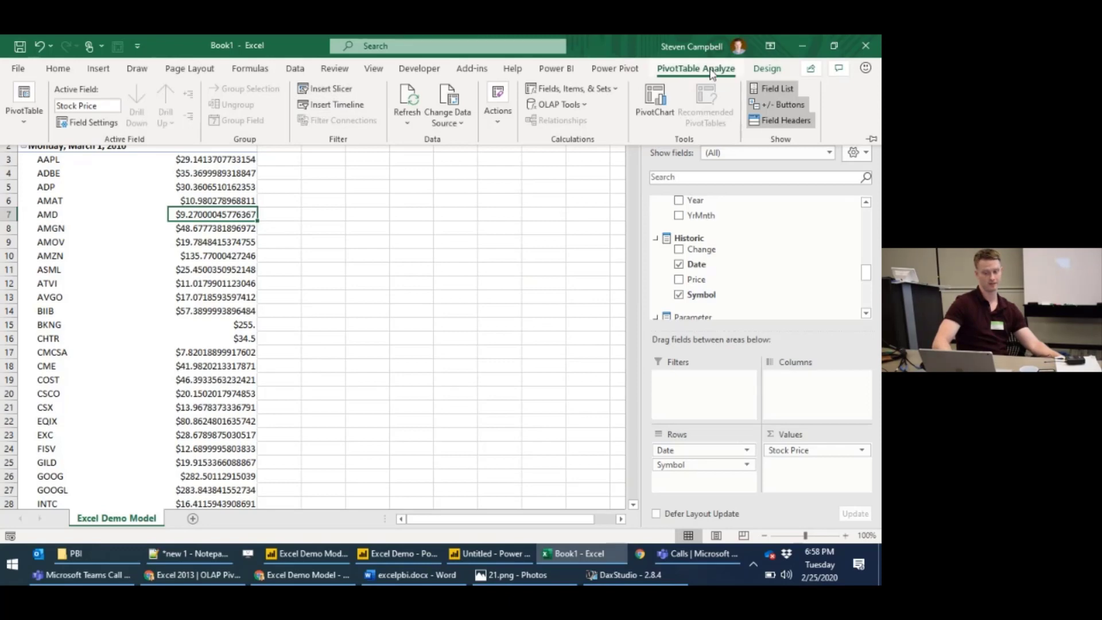
left_click(336, 90)
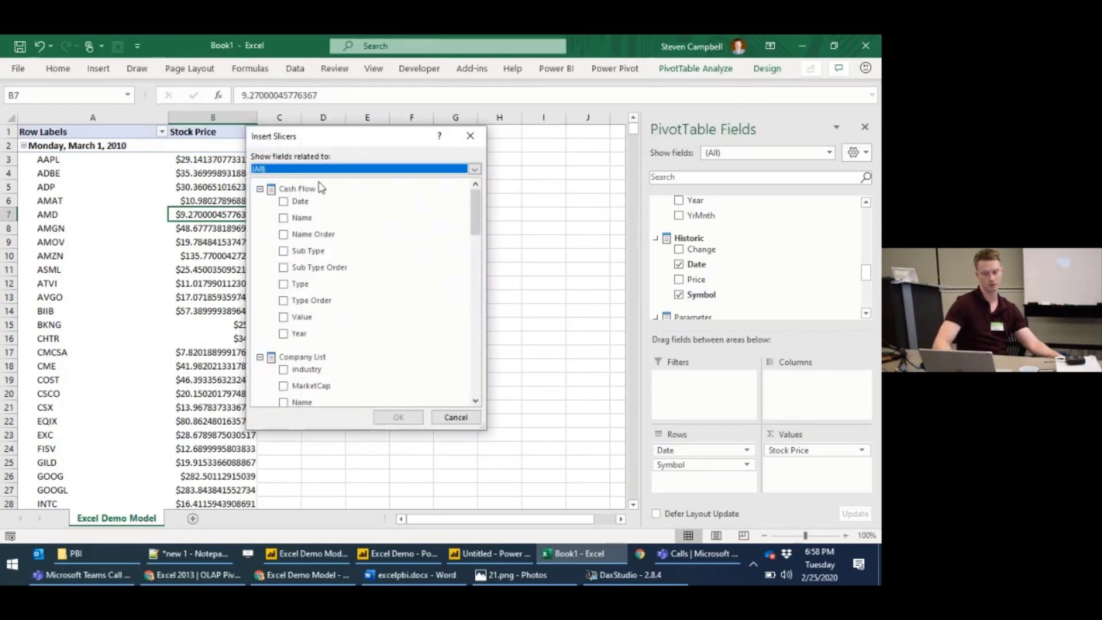
scroll(332, 327, "down", 1)
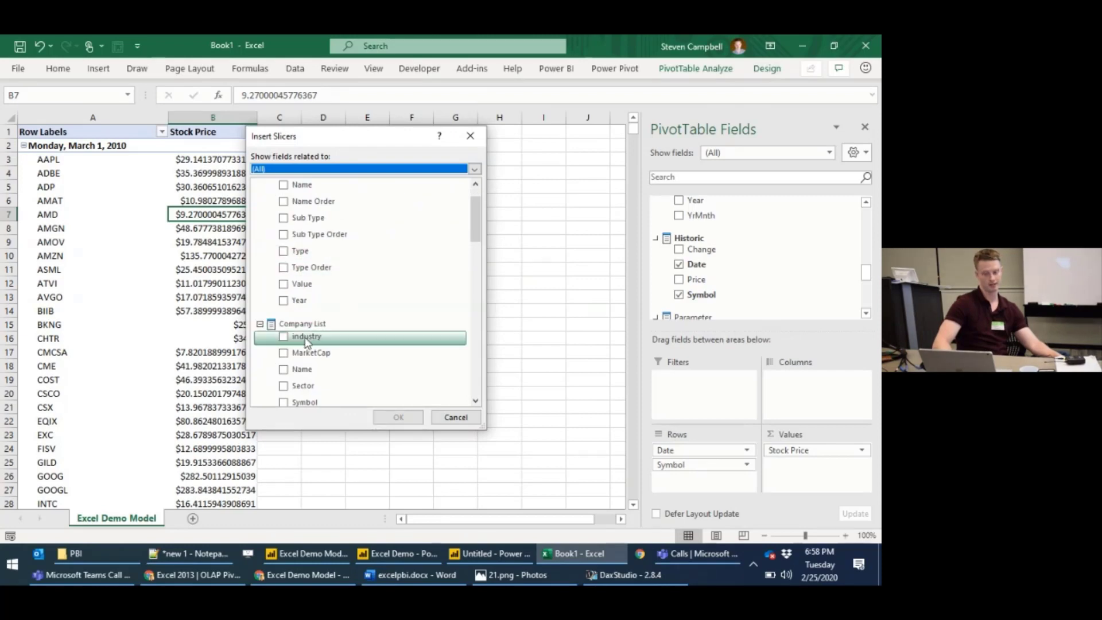
left_click(285, 337)
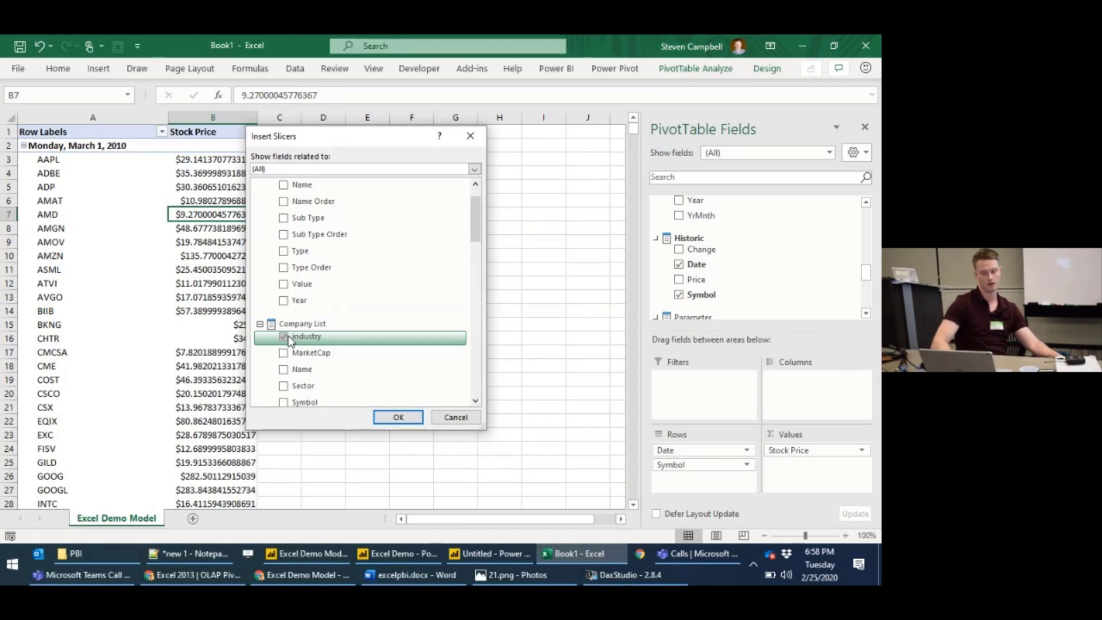
left_click(399, 418)
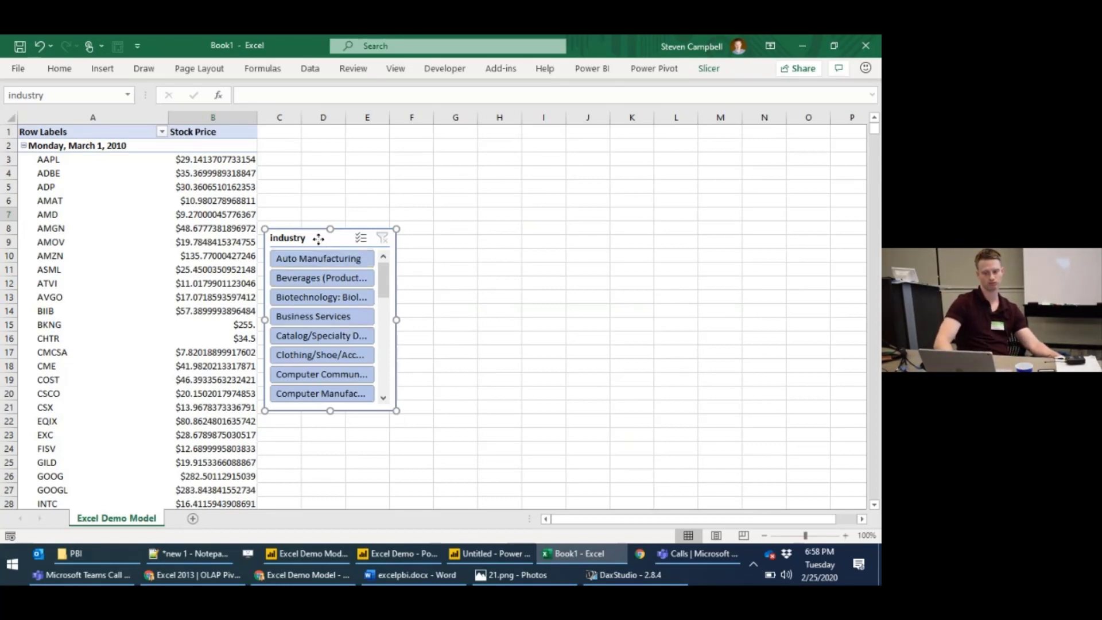
left_click_drag(317, 237, 371, 126)
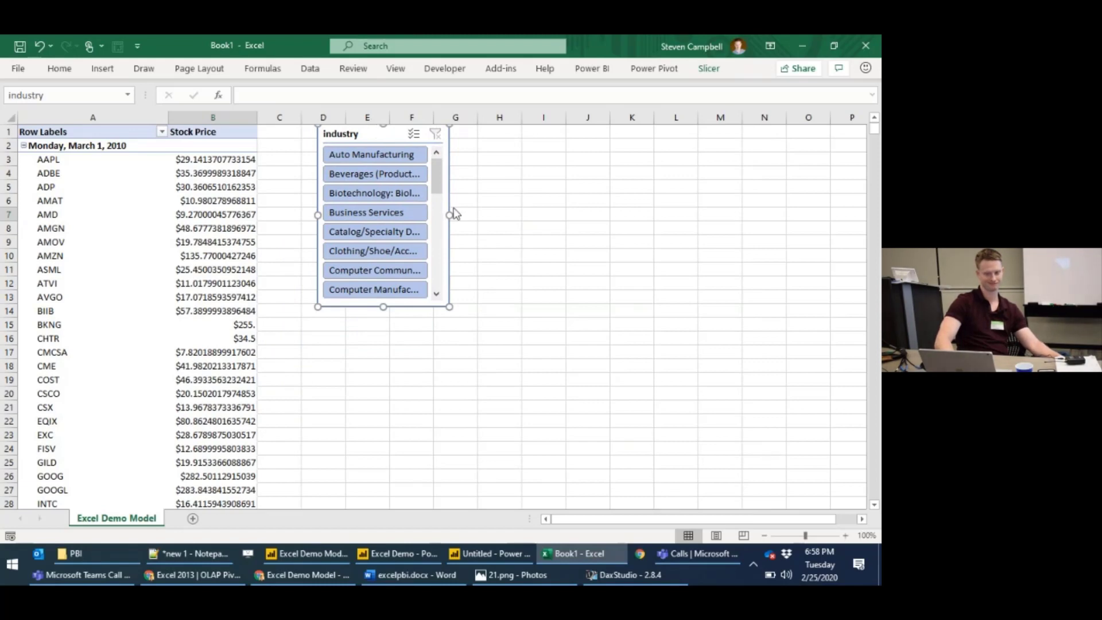
left_click_drag(450, 306, 534, 360)
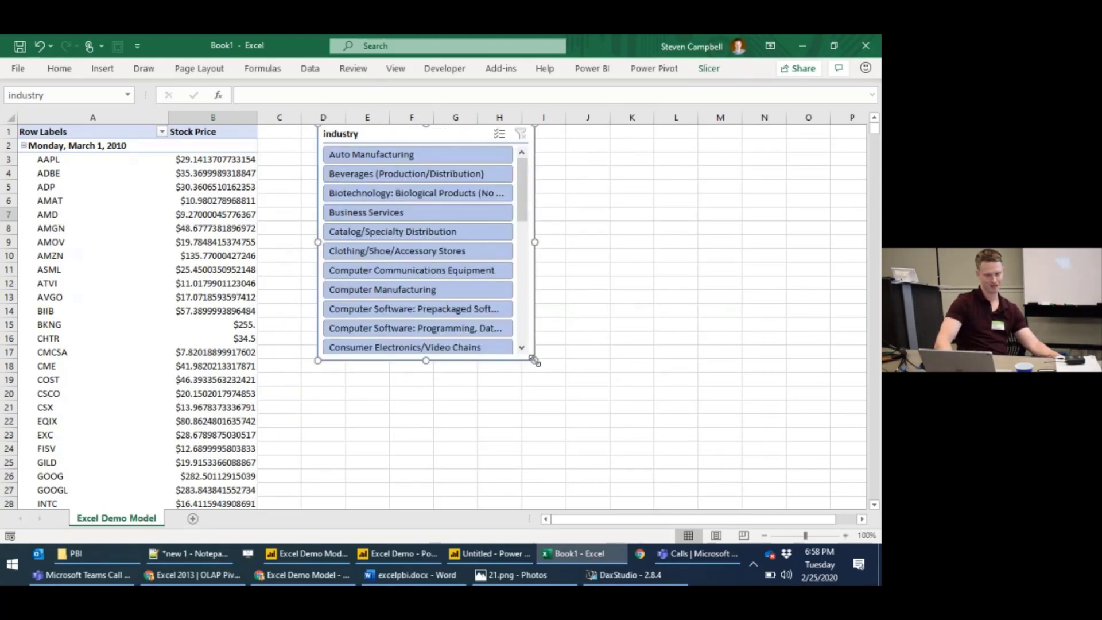
Step: Filter the PivotTable with the industry slicer by Business Services, Catalog/Specialty Distribution and Auto Manufacturing in turn, leaving Auto Manufacturing selected
left_click(378, 213)
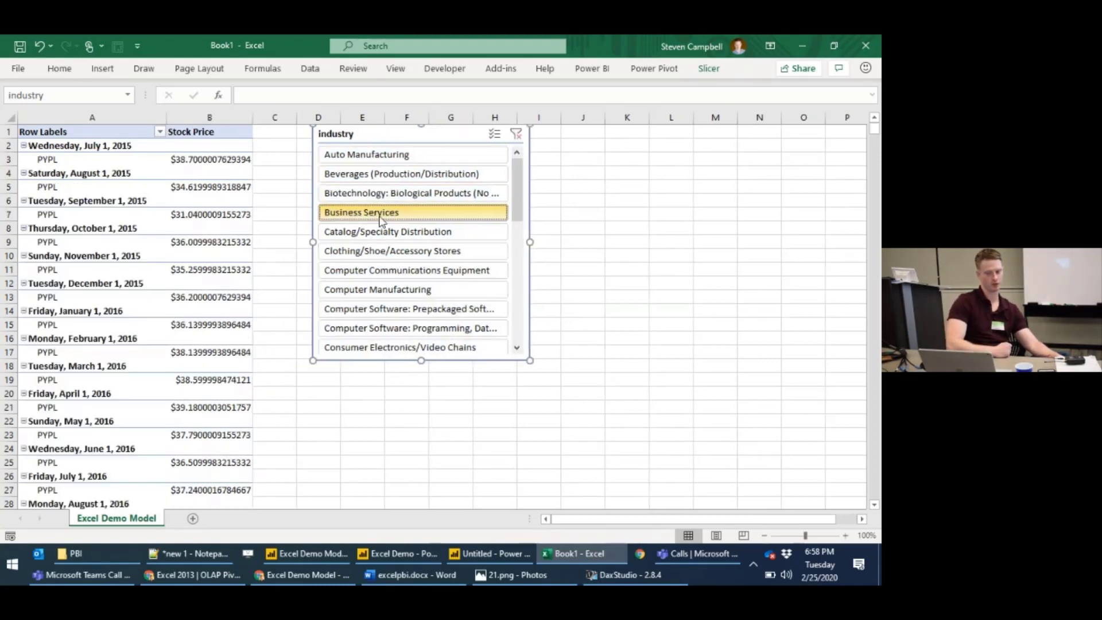
left_click(382, 230)
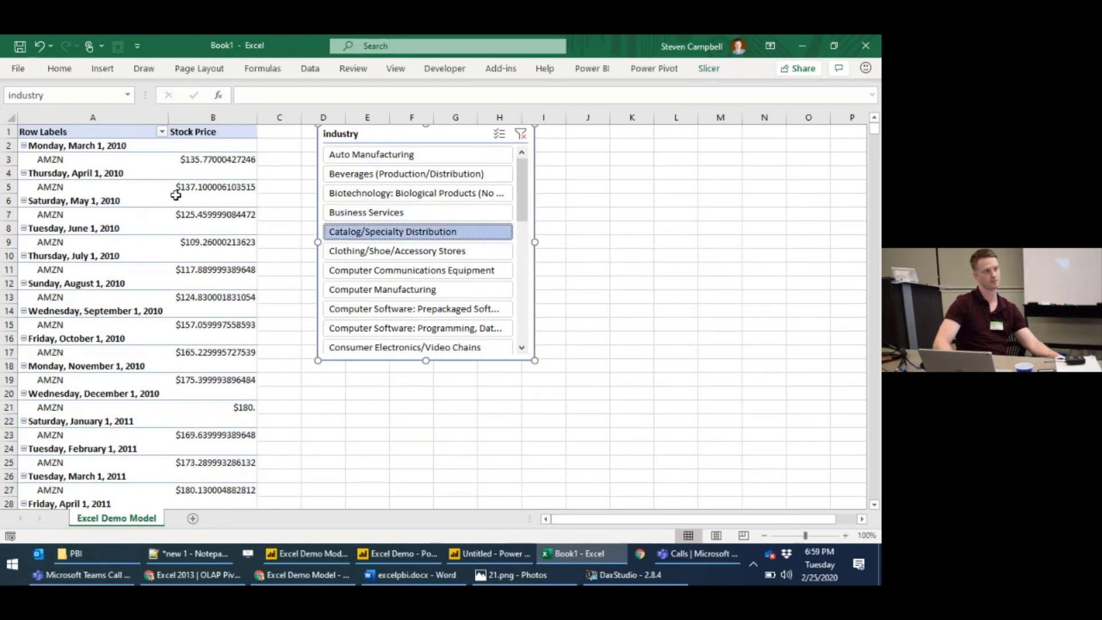
left_click(384, 155)
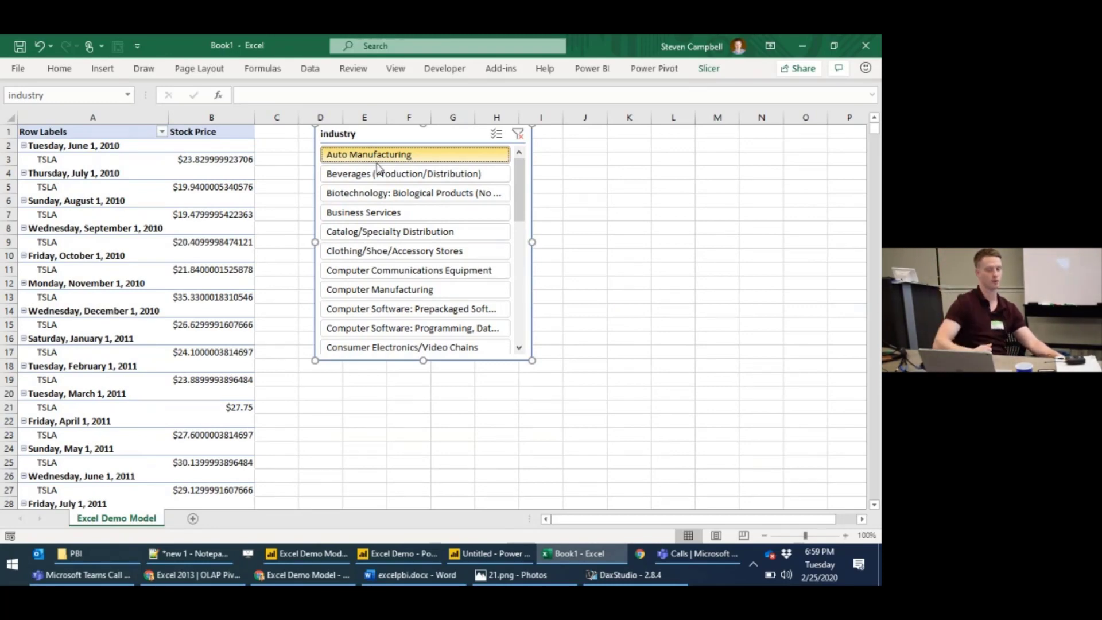
left_click(388, 231)
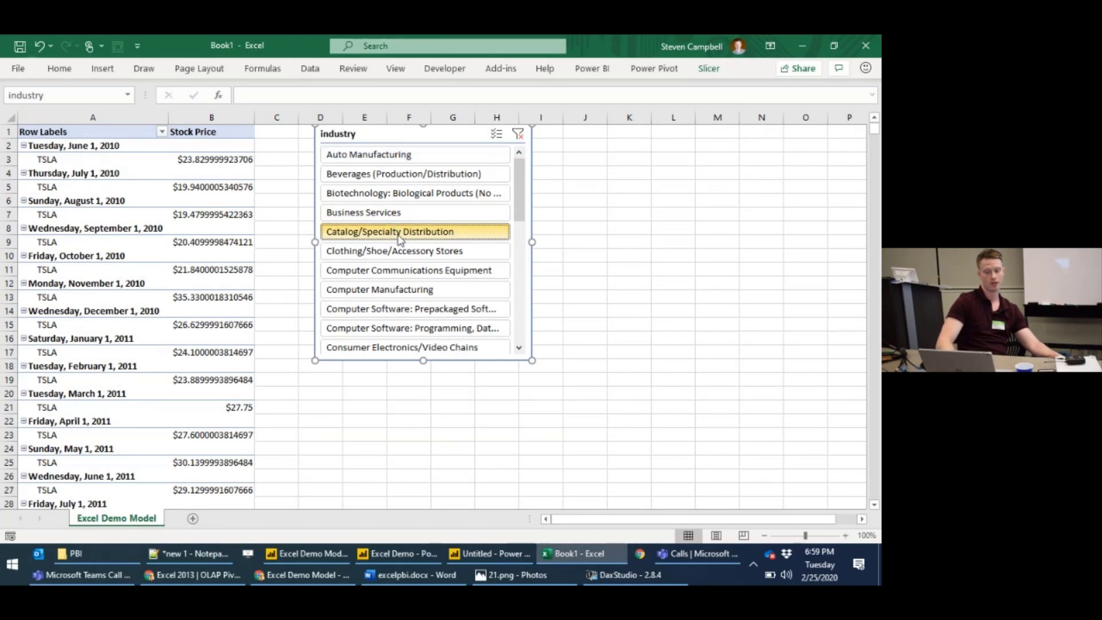
left_click(385, 154)
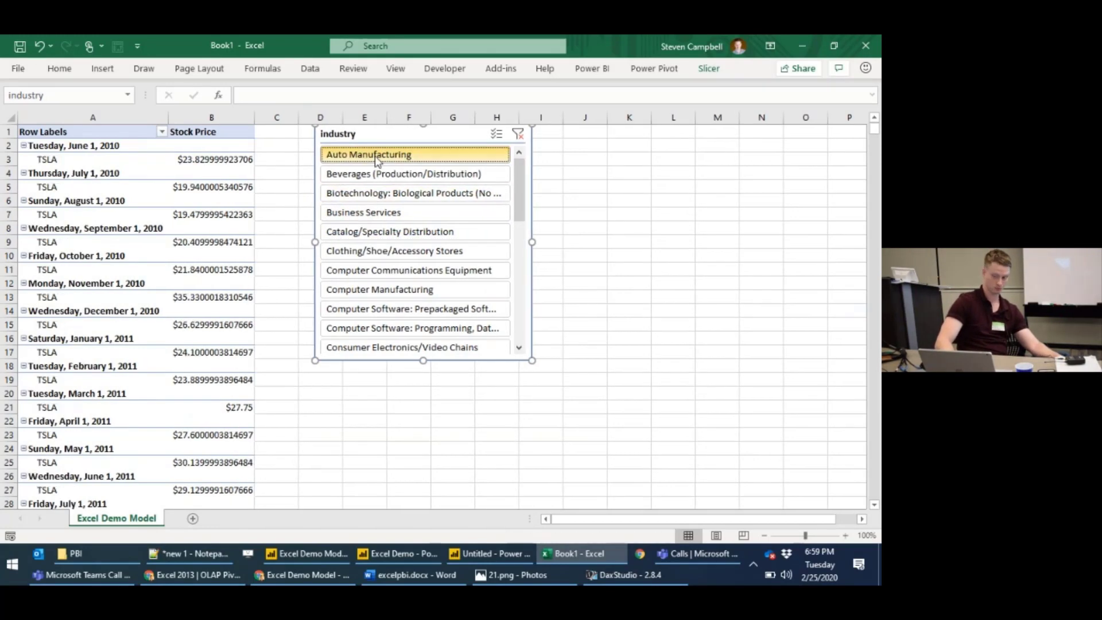
Step: Move the industry slicer slightly down so that its header clears row 1
left_click_drag(384, 140, 381, 156)
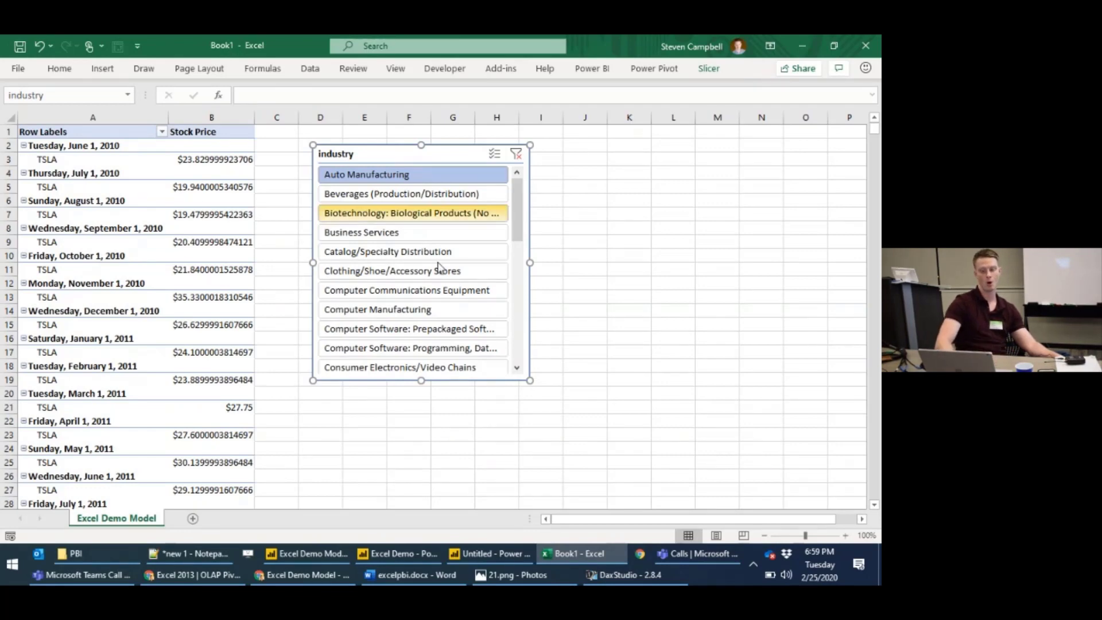
scroll(521, 191, "down", 1)
scroll(522, 191, "up", 1)
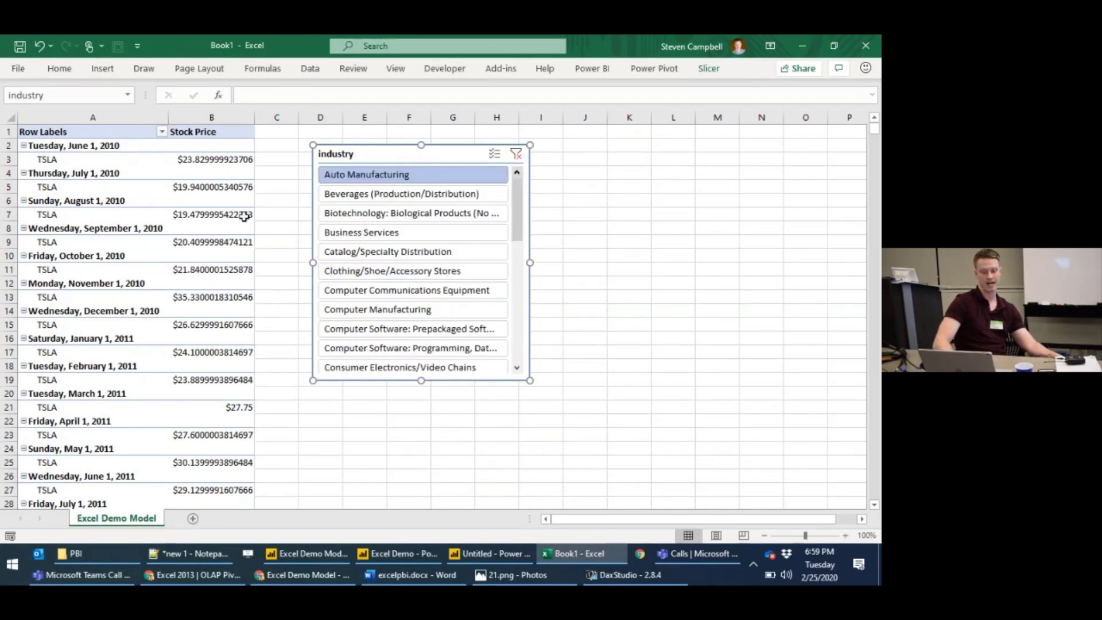
Step: Insert a second PivotTable slicer for the Company List table's Sector field
left_click(242, 215)
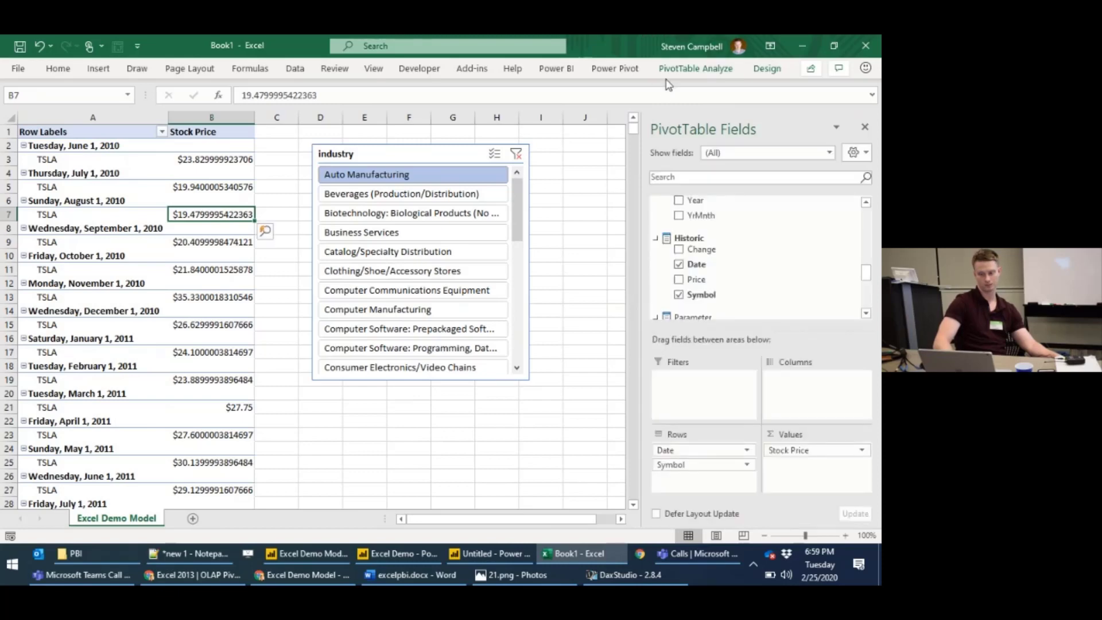
left_click(669, 68)
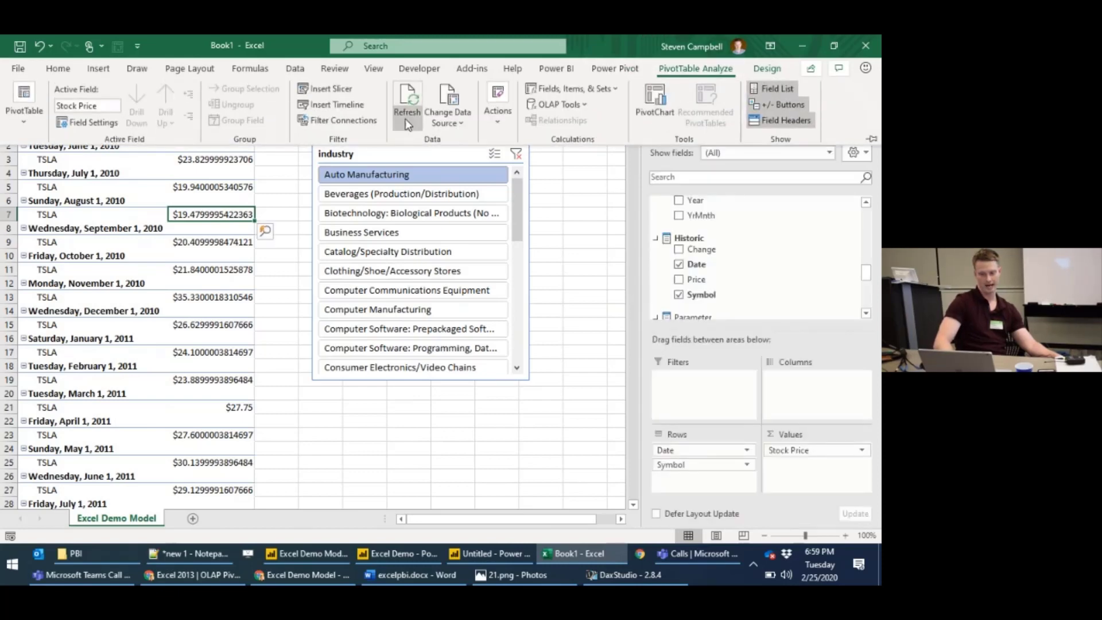
left_click(339, 89)
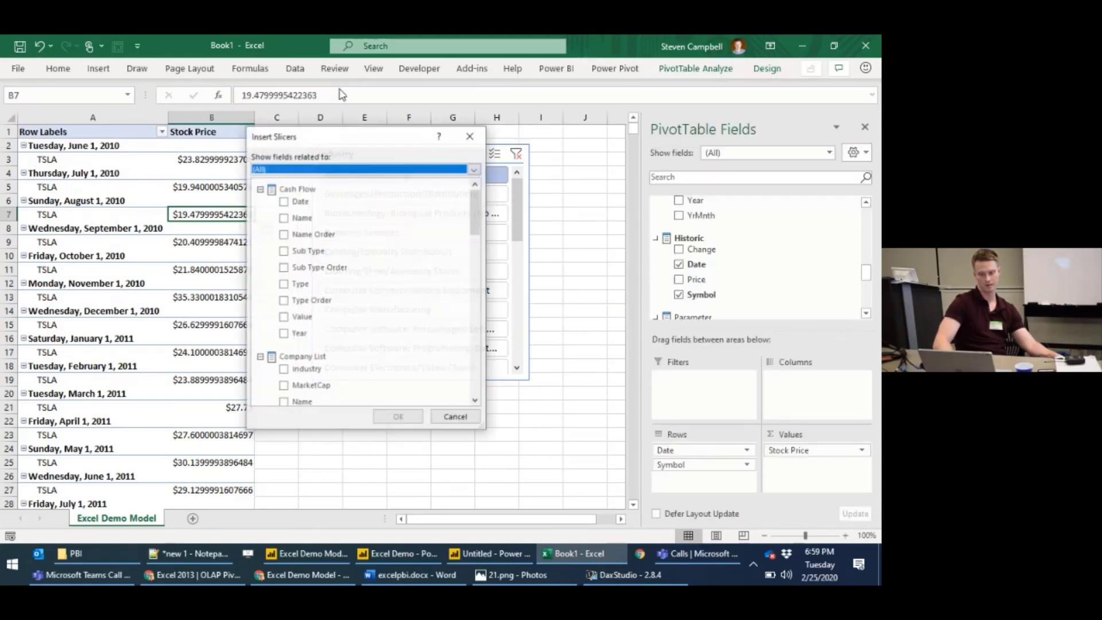
scroll(356, 304, "down", 3)
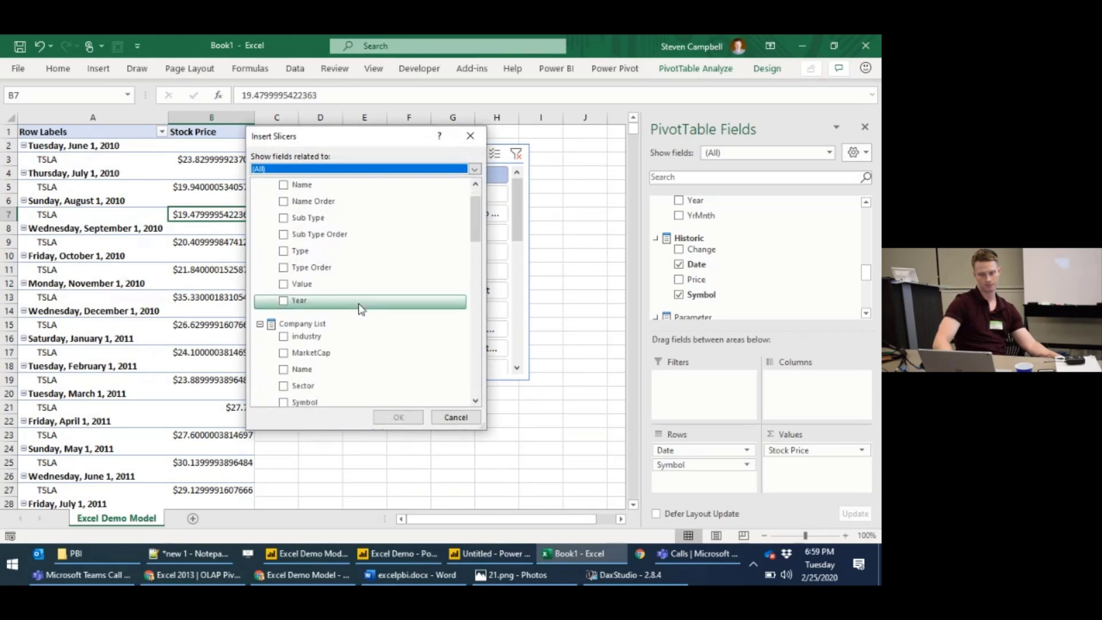
left_click(284, 386)
left_click(384, 420)
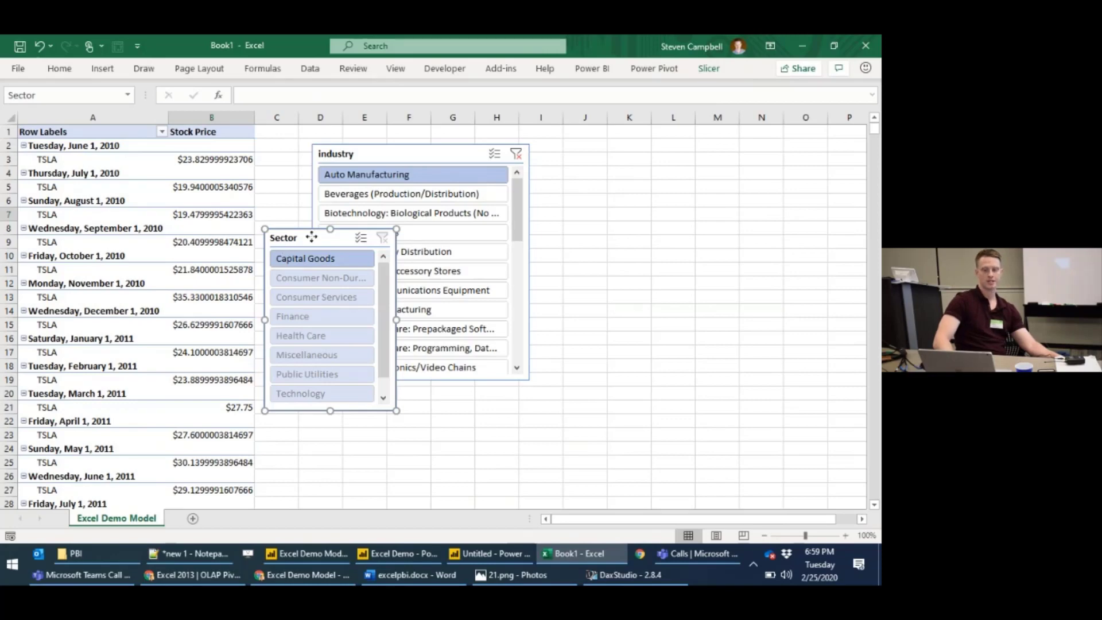
Step: Move the Sector slicer directly beside the industry slicer and enlarge it to show all its items at about the same height
left_click_drag(282, 246, 543, 159)
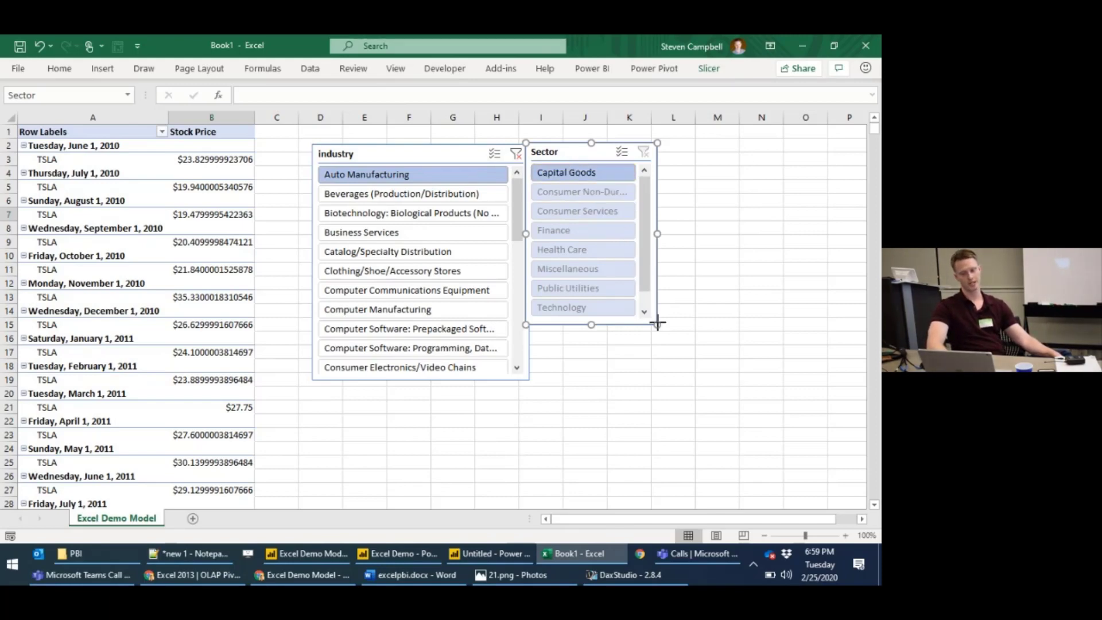
left_click_drag(657, 323, 685, 375)
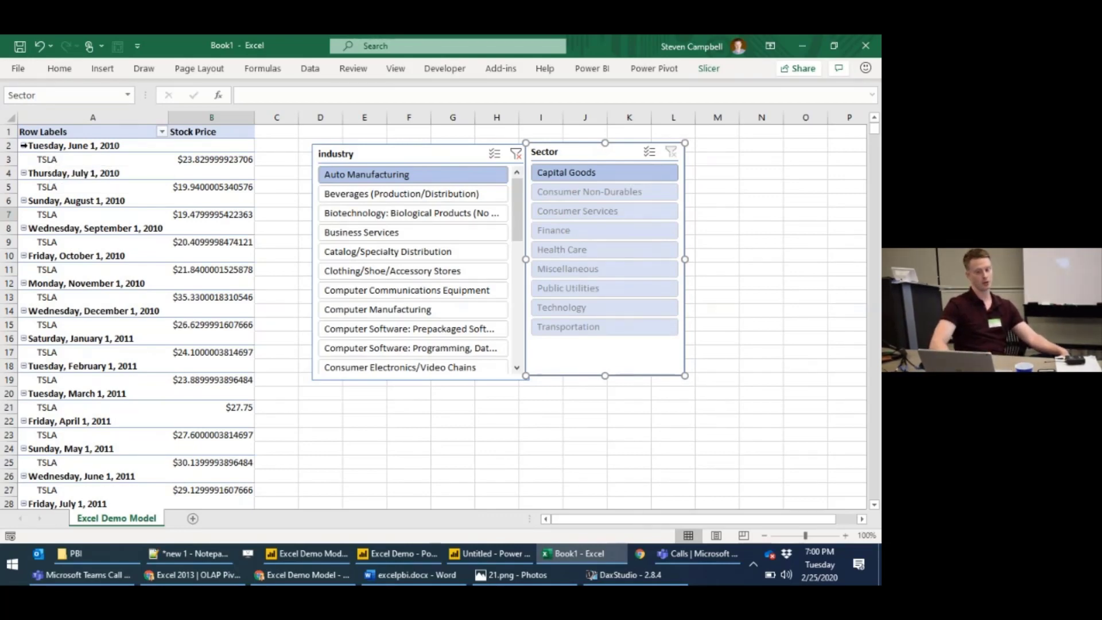
left_click(45, 134)
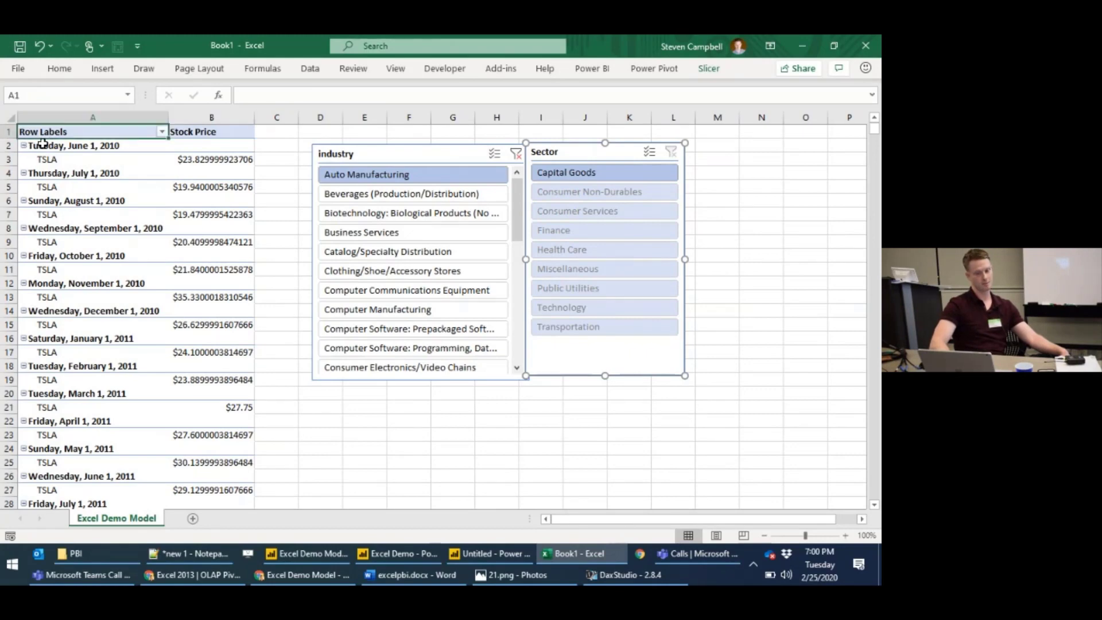
right_click(45, 151)
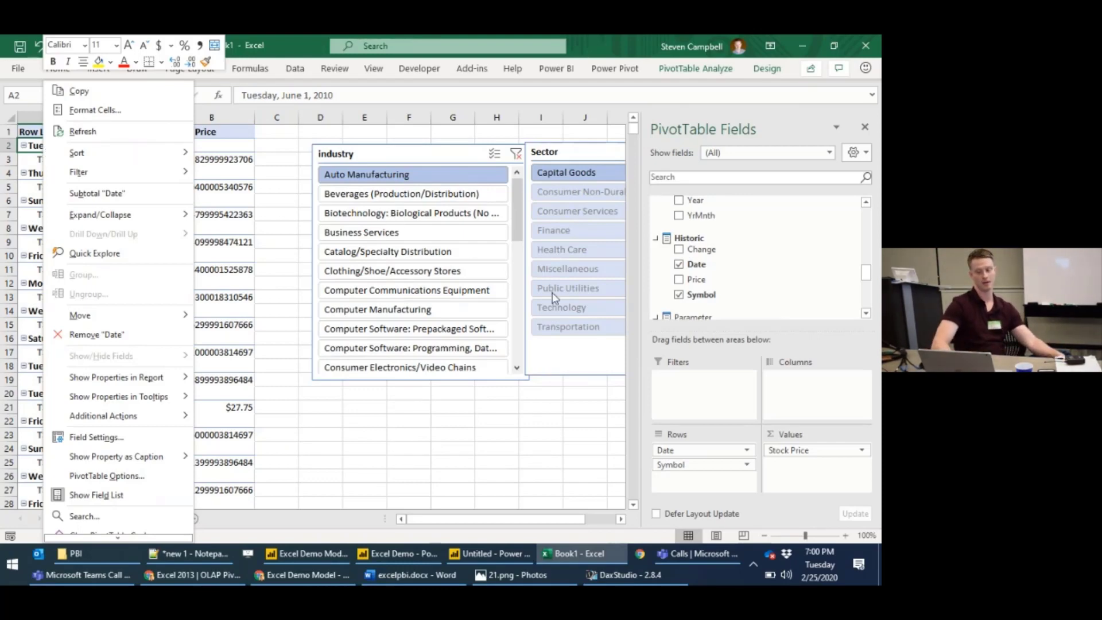
Step: Set the Sector slicer to hide items with no data
left_click(582, 361)
right_click(582, 362)
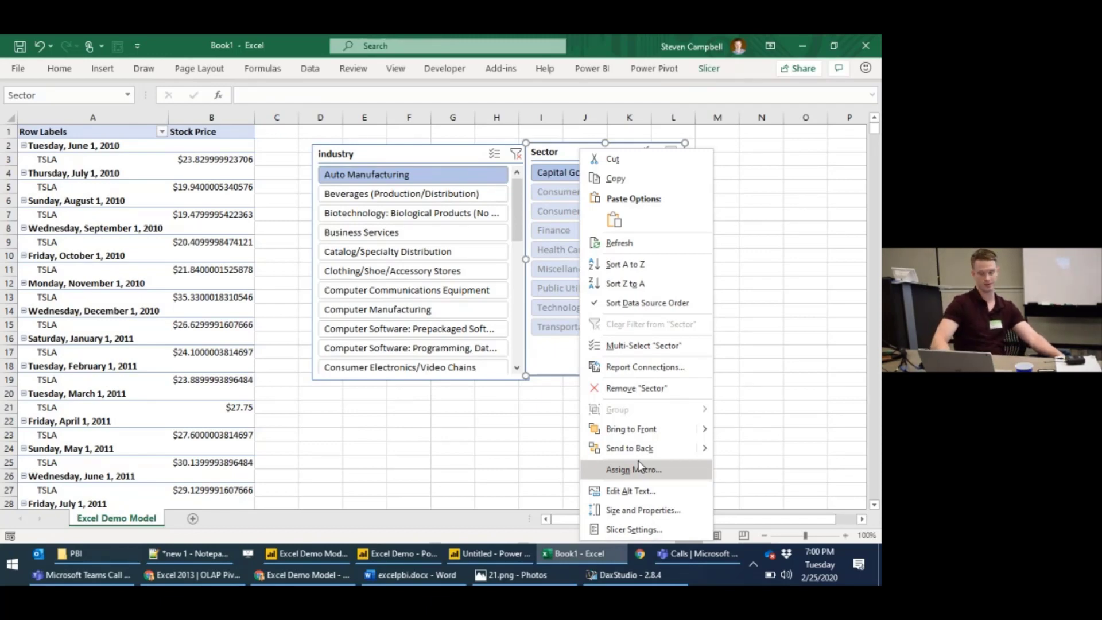
left_click(637, 531)
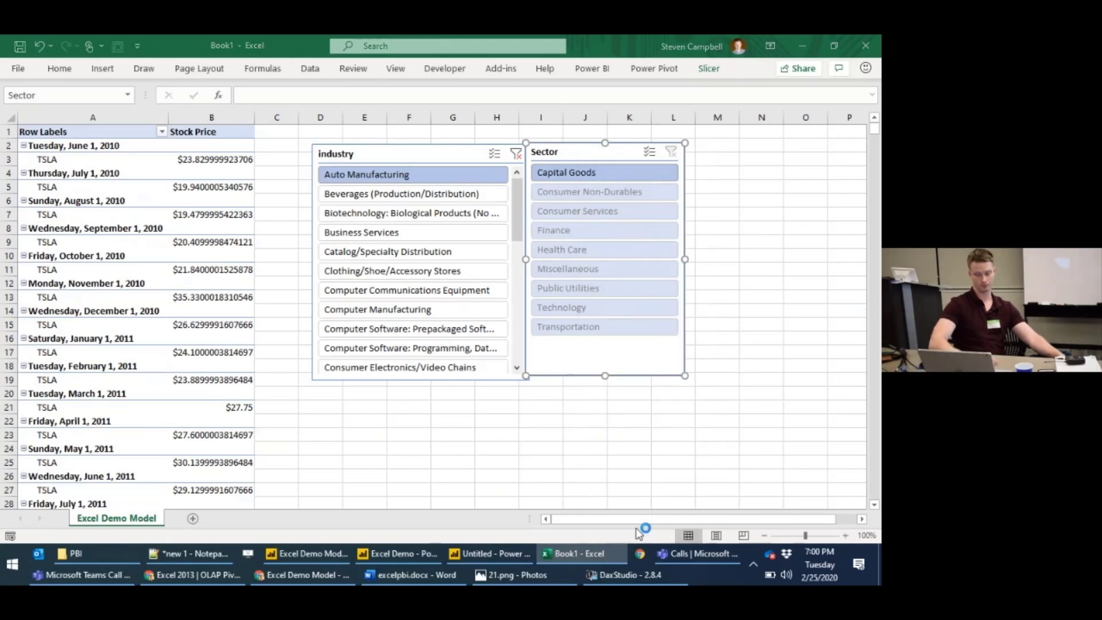
left_click_drag(650, 370, 564, 244)
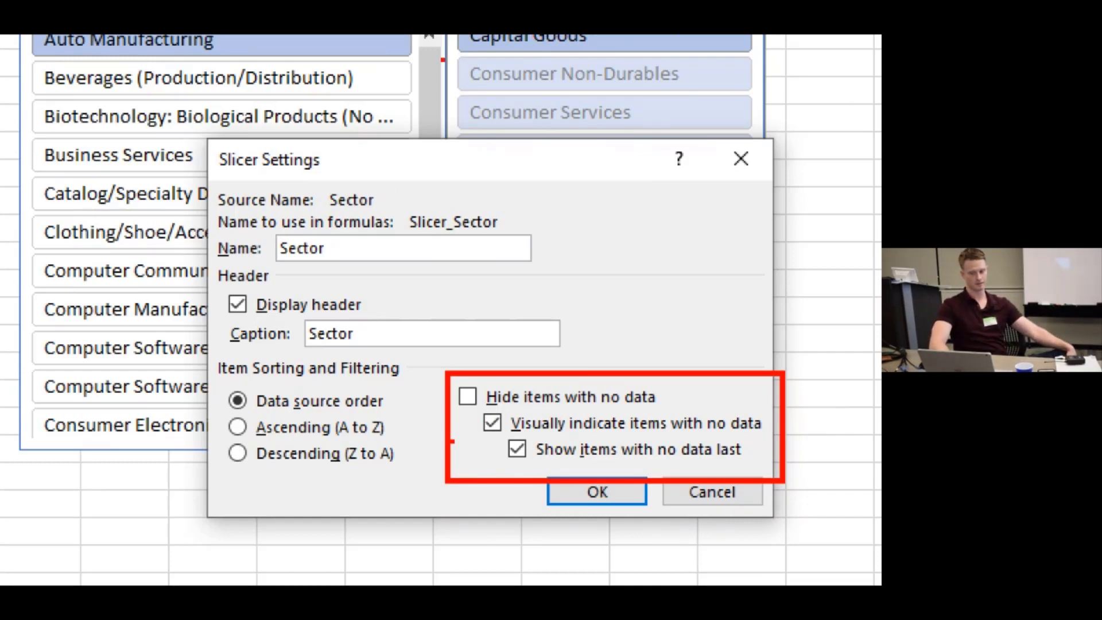
mouse_move(375, 68)
left_mouse_down()
mouse_move(456, 72)
mouse_move(431, 88)
left_mouse_up()
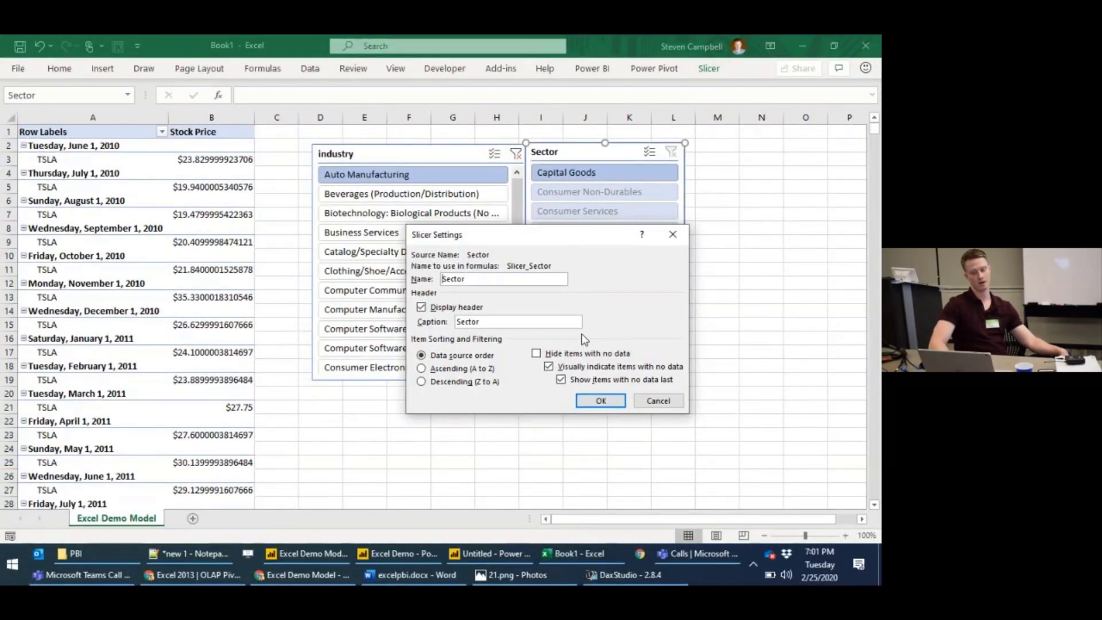
left_click(567, 354)
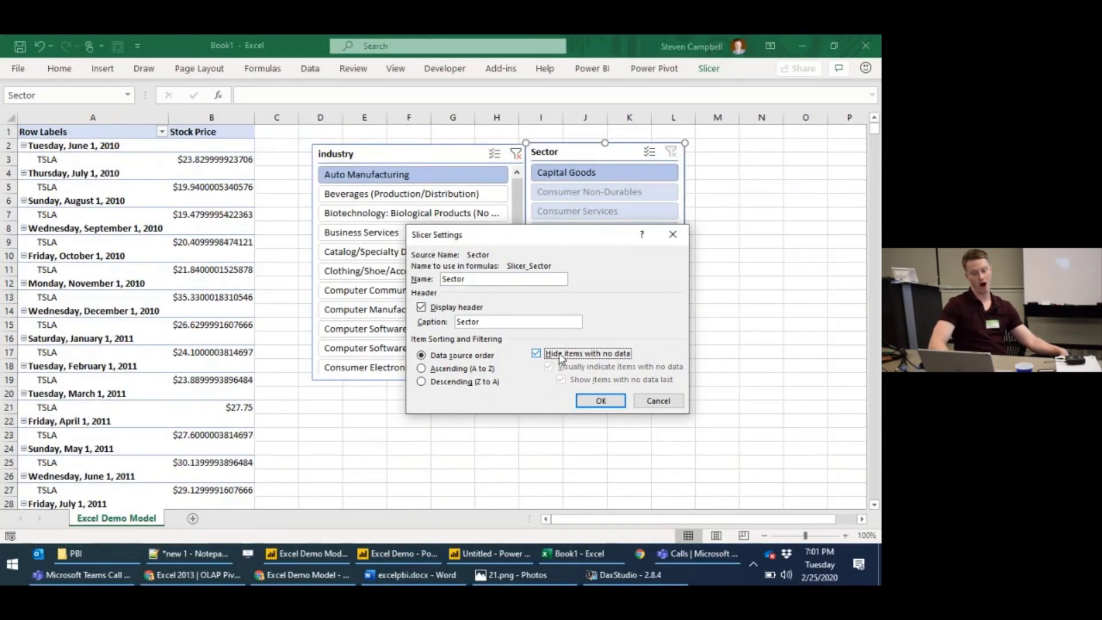
left_click(591, 401)
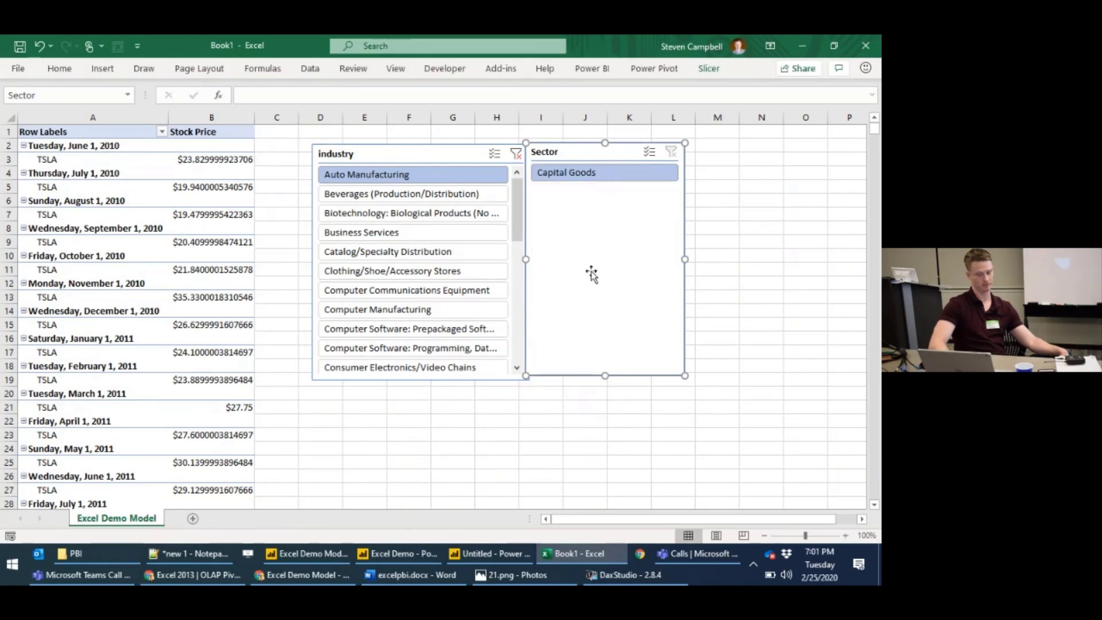
Step: Turn off both hiding and visually indicating items with no data in the Sector slicer's settings
right_click(619, 210)
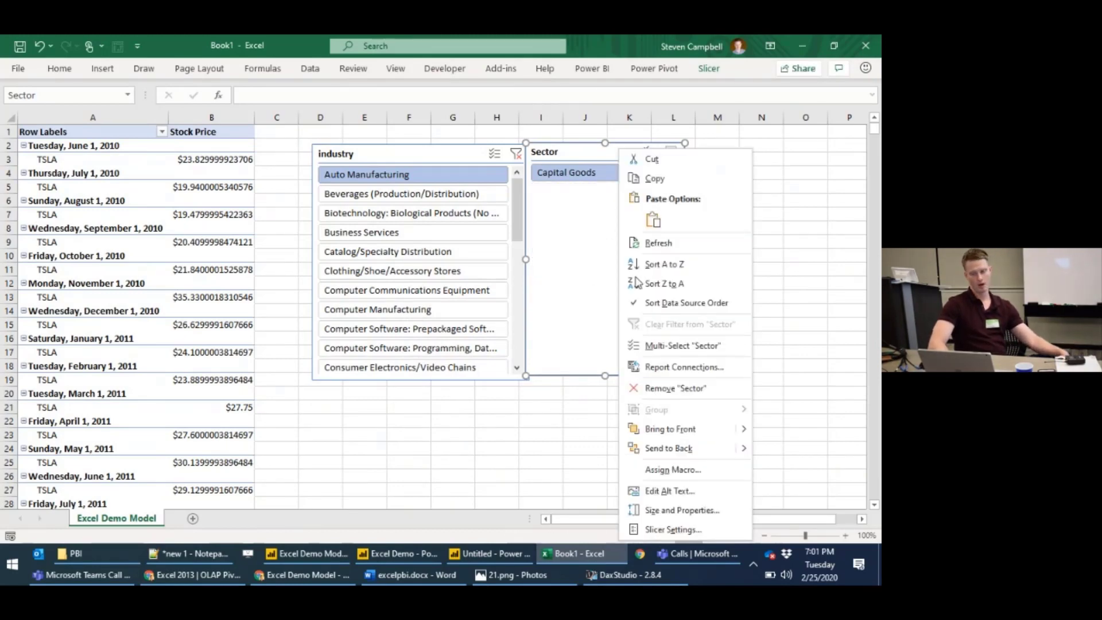
left_click(666, 527)
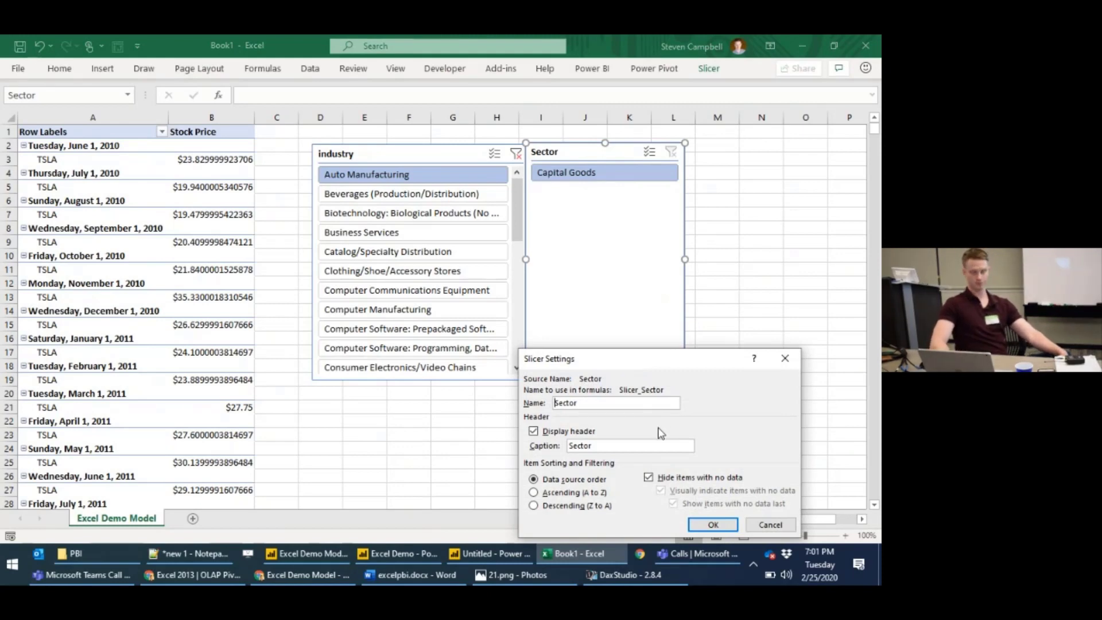
left_click(678, 479)
left_click(682, 492)
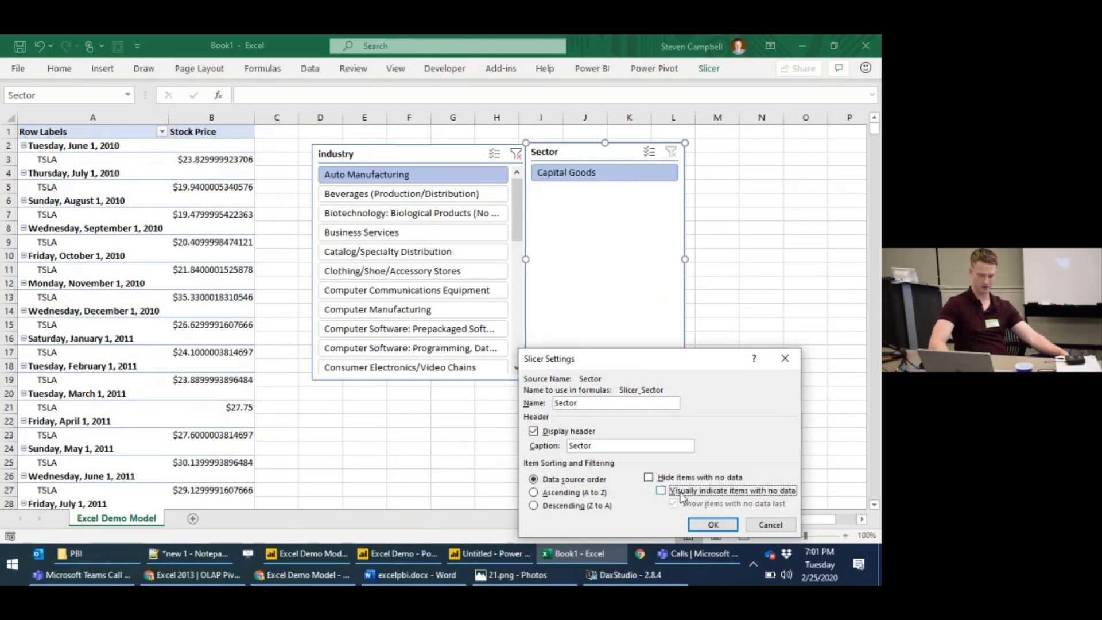
left_click(681, 492)
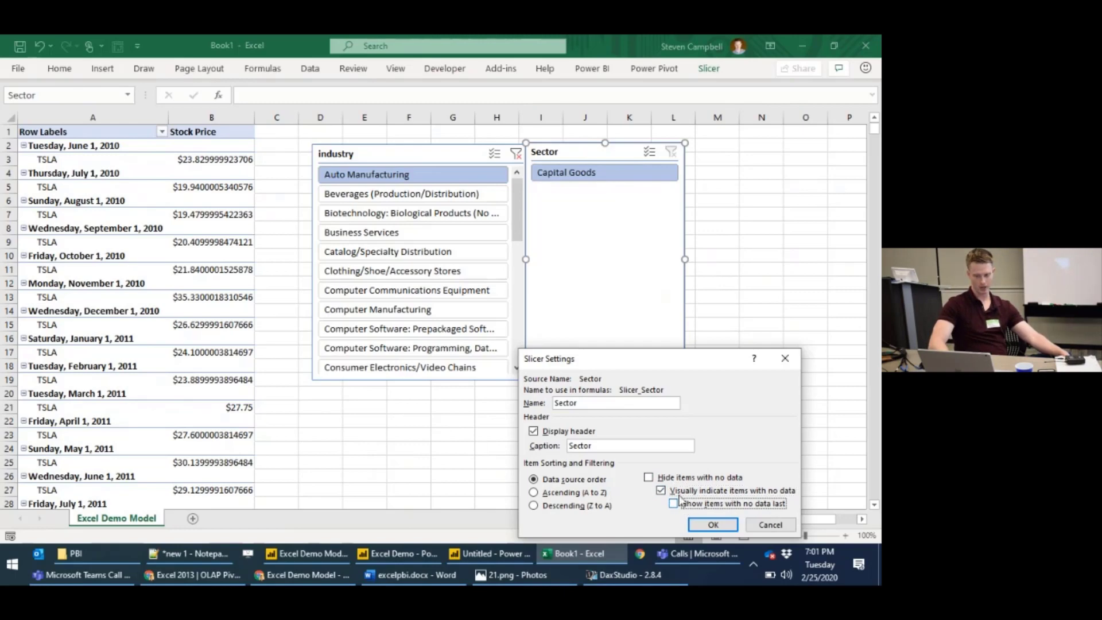
left_click(676, 493)
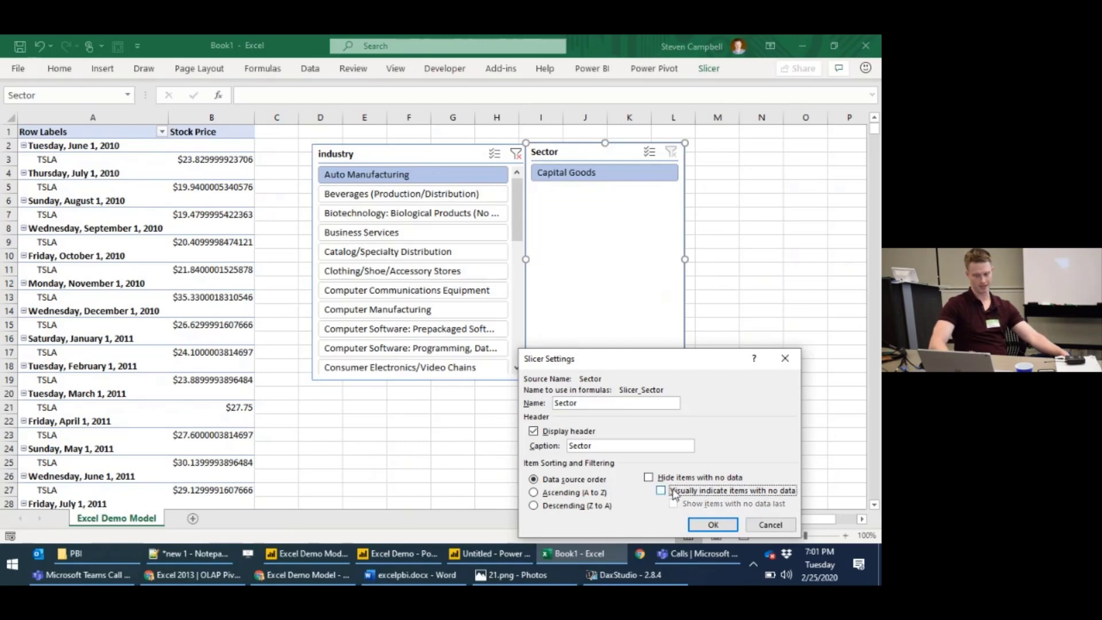
left_click(704, 524)
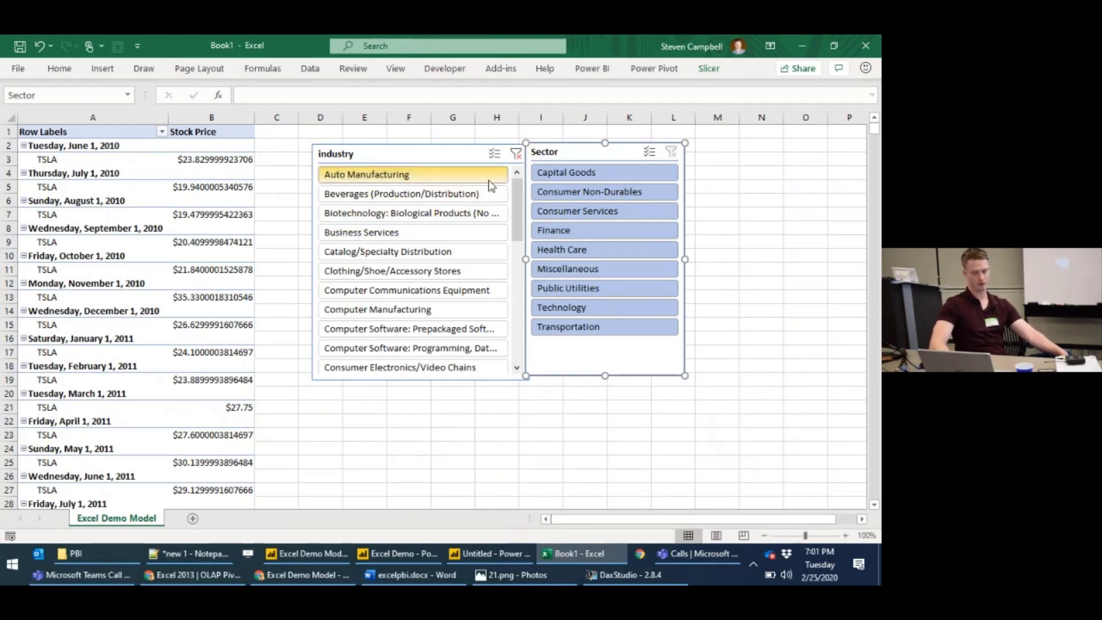
Step: Move the industry slicer up toward column C, and replace its filter with Health Care in the Sector slicer
left_click_drag(370, 152, 326, 136)
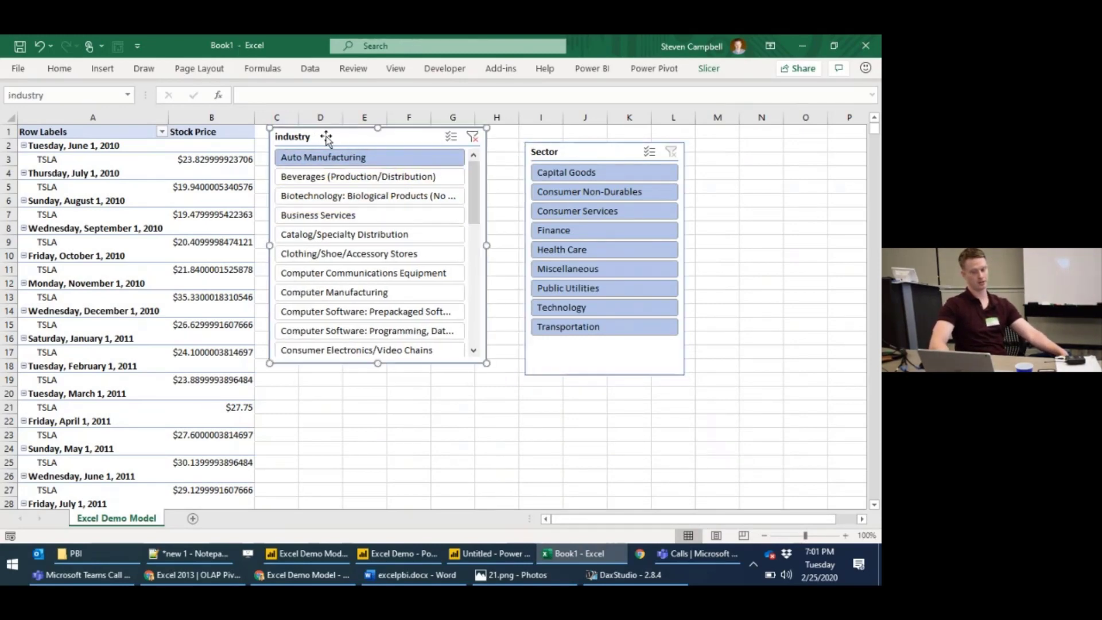
left_click(595, 252)
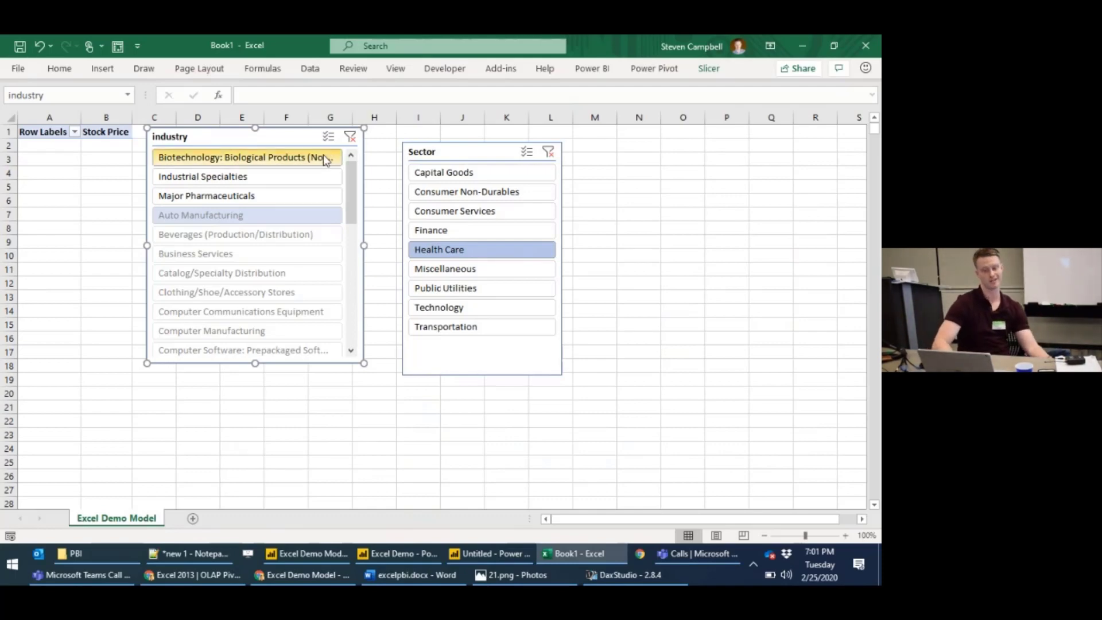
left_click(348, 138)
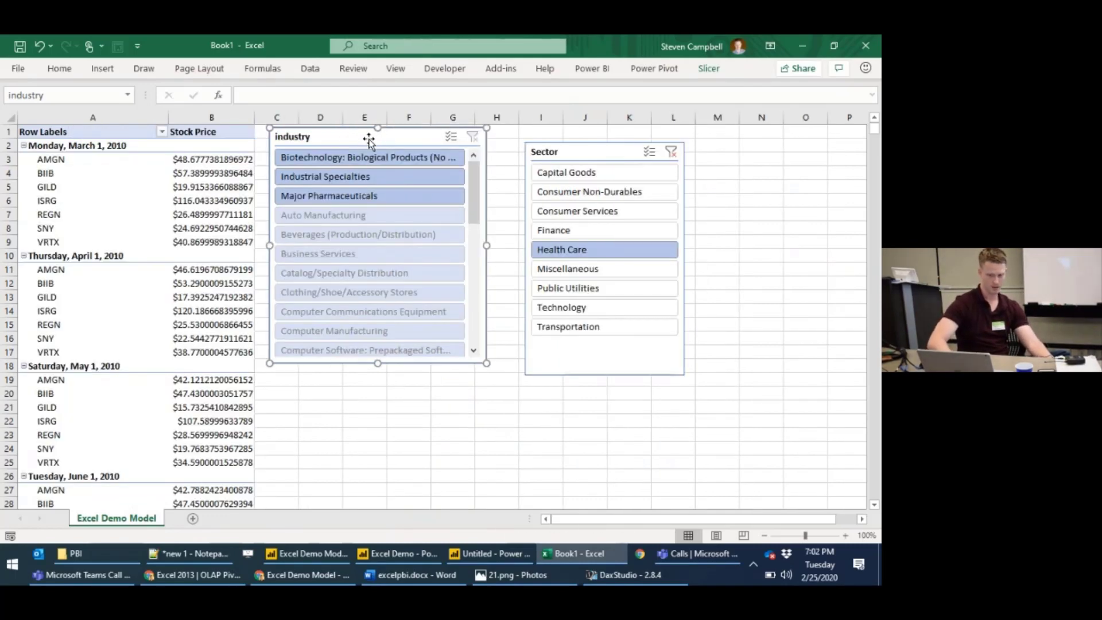
Step: Check which PivotTables the industry slicer is connected to in its report connections, leaving them as they are
right_click(370, 139)
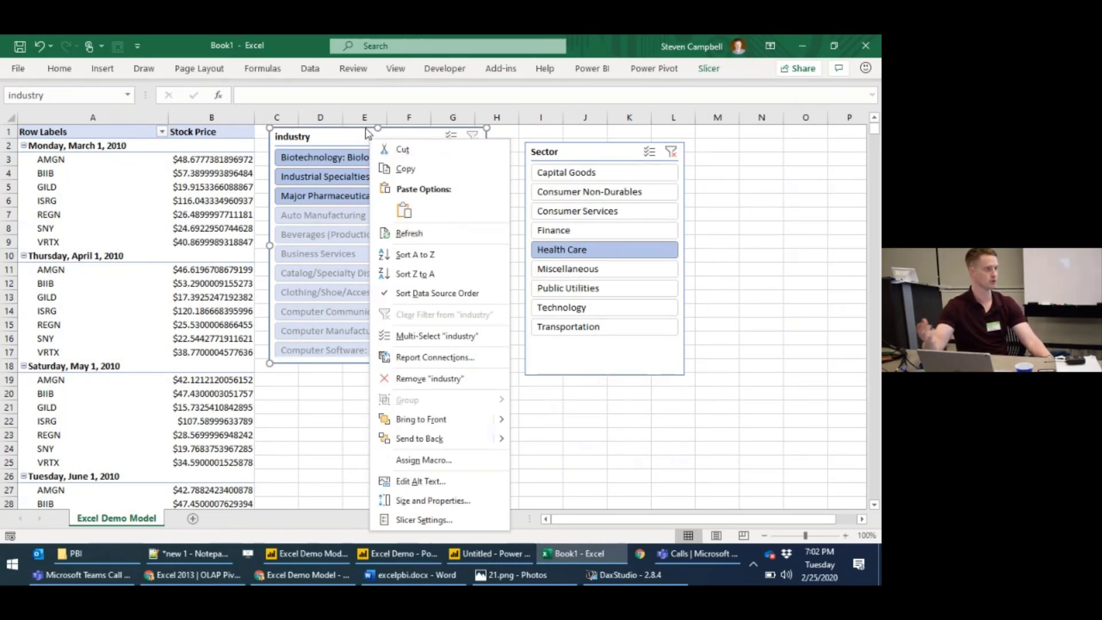
left_click(456, 356)
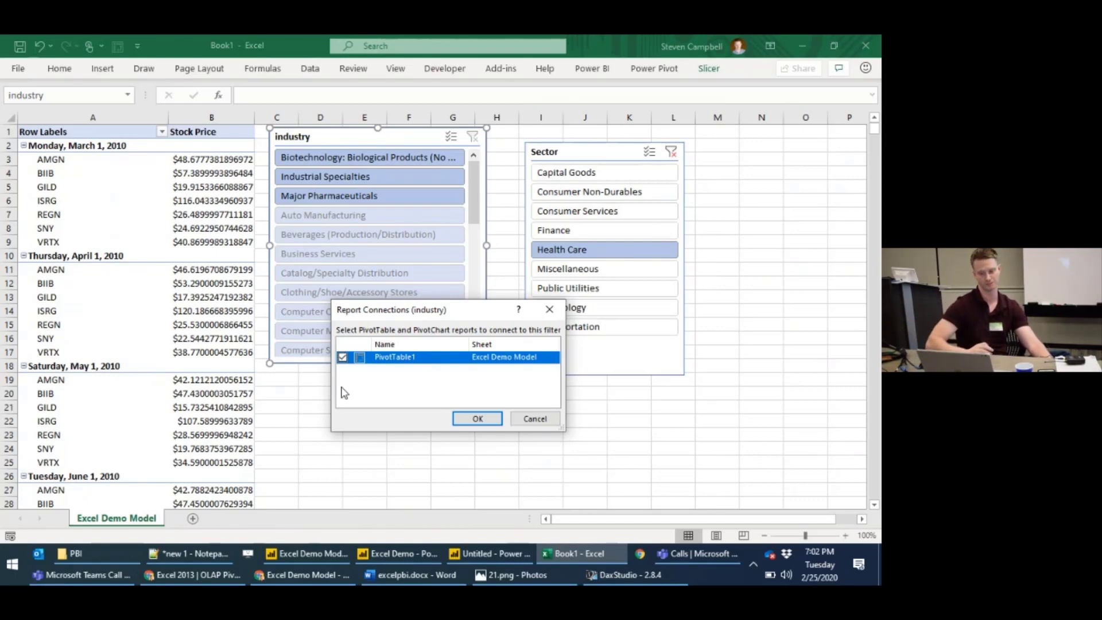
left_click(530, 420)
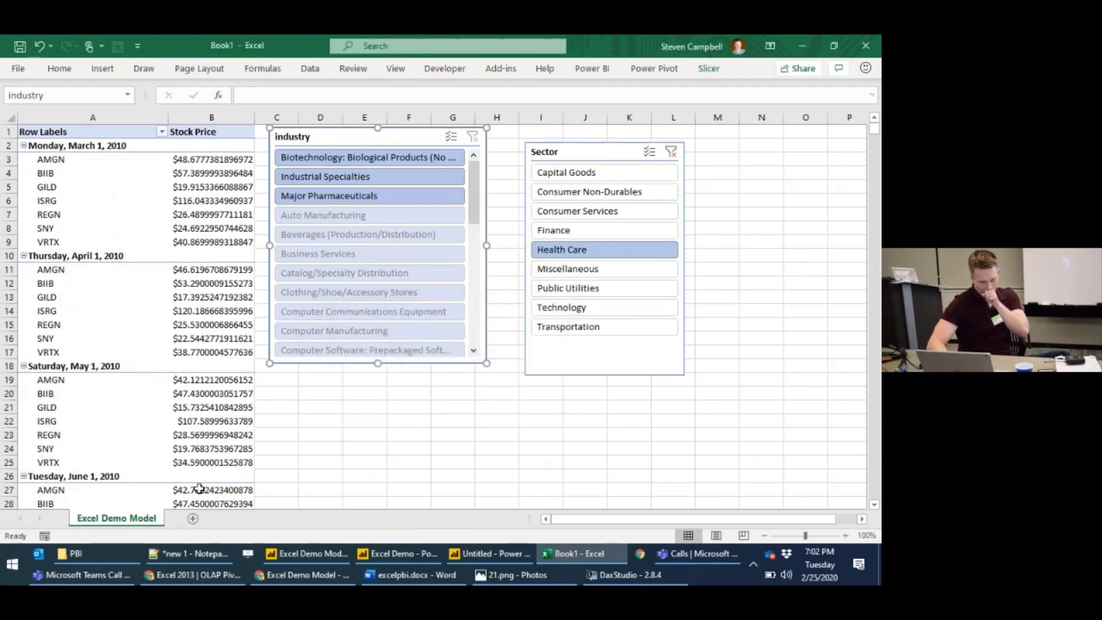
Step: Browse the Dropbox Blogs folder, then open Excel Demo.xlsx from Excel's recent files and minimize the Book1 workbook
left_click(110, 557)
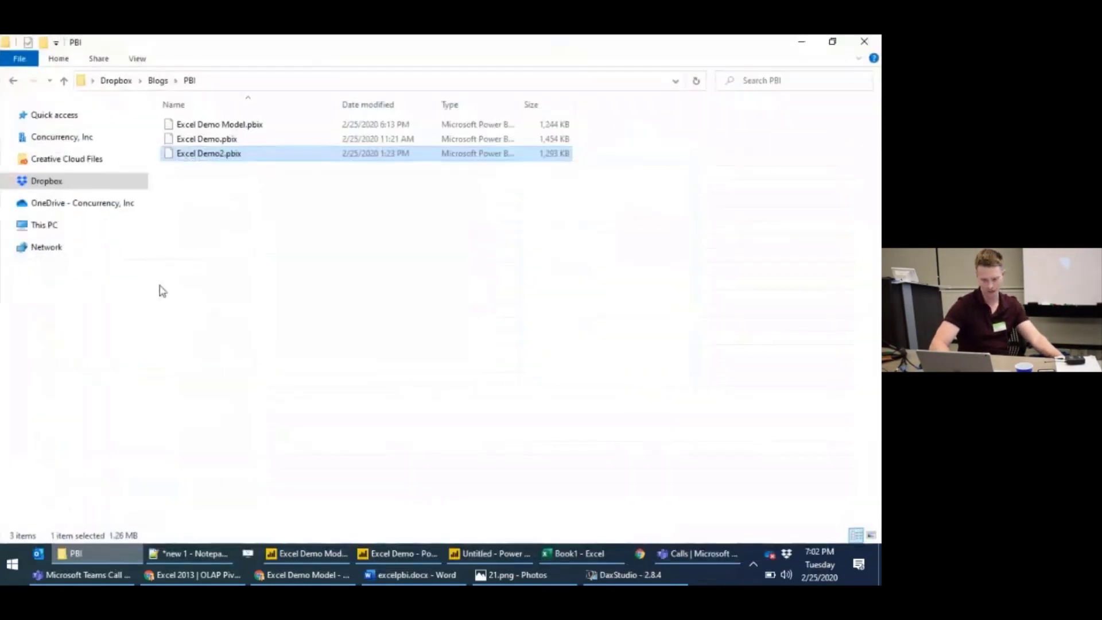
left_click(161, 81)
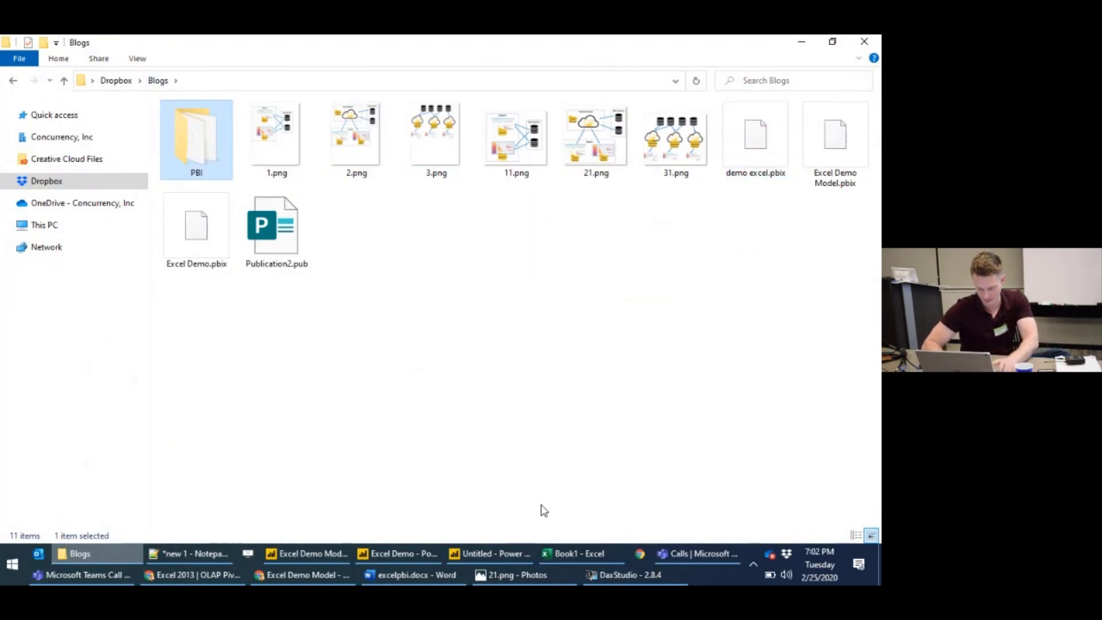
left_click(582, 555)
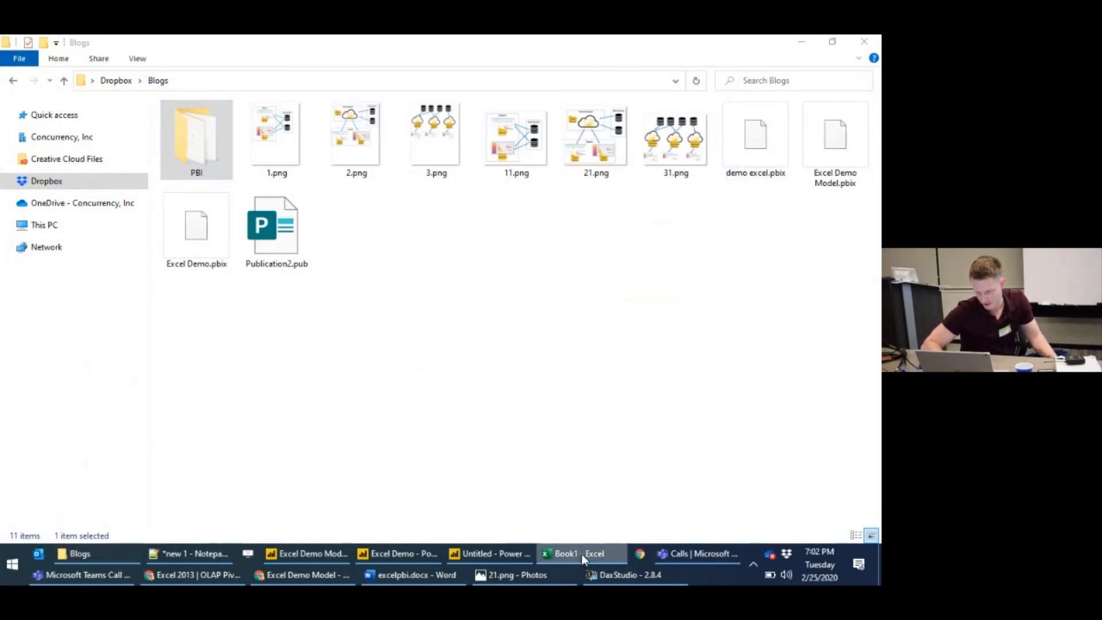
right_click(581, 553)
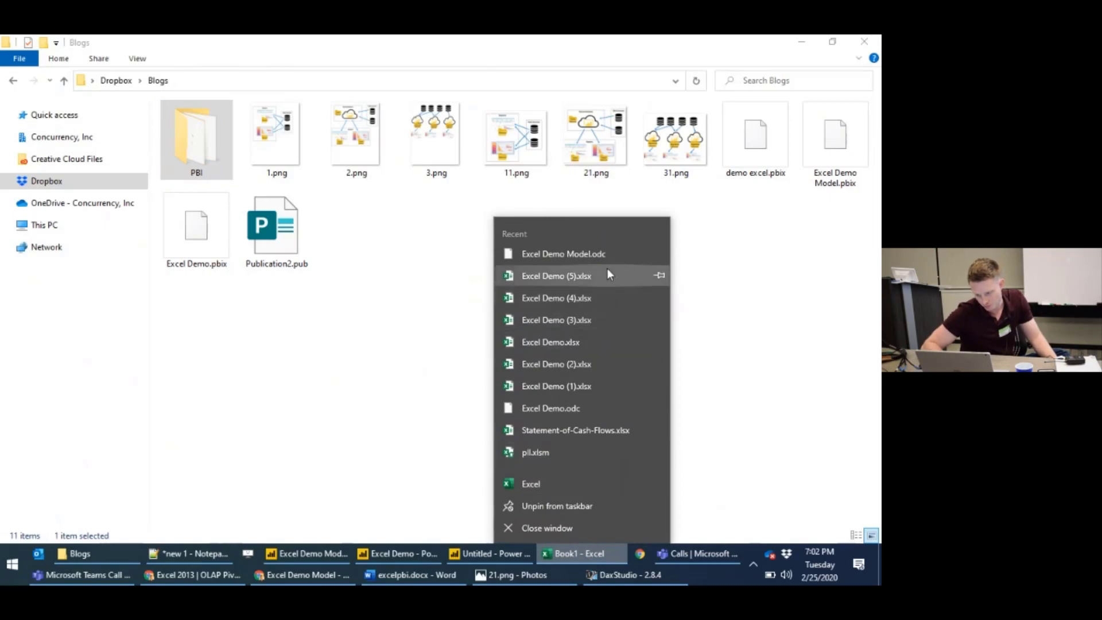
left_click(581, 344)
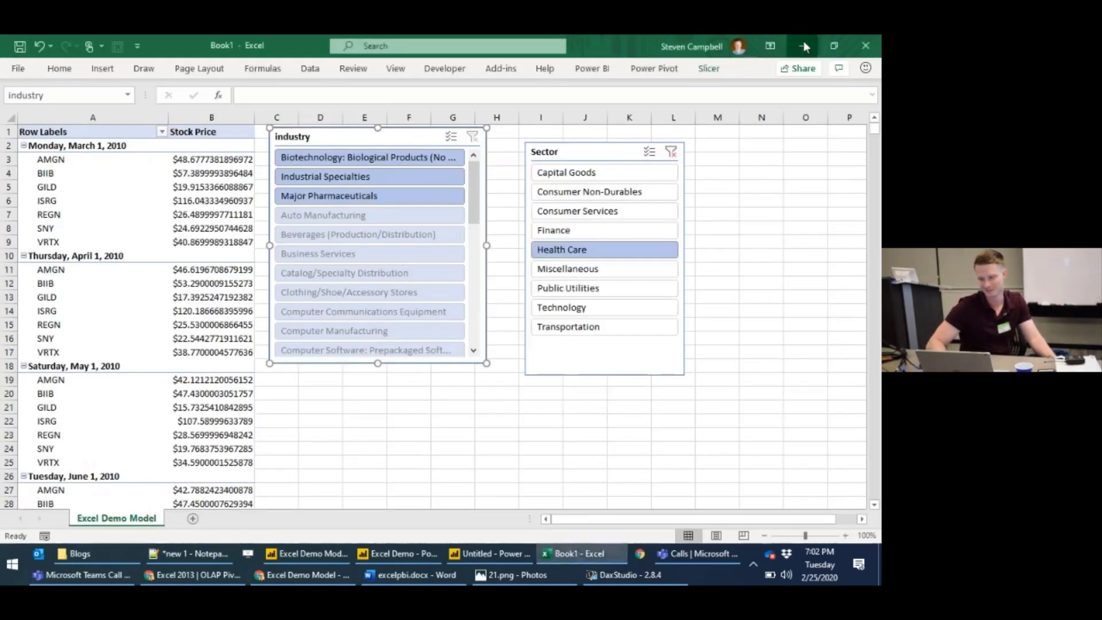
left_click(804, 46)
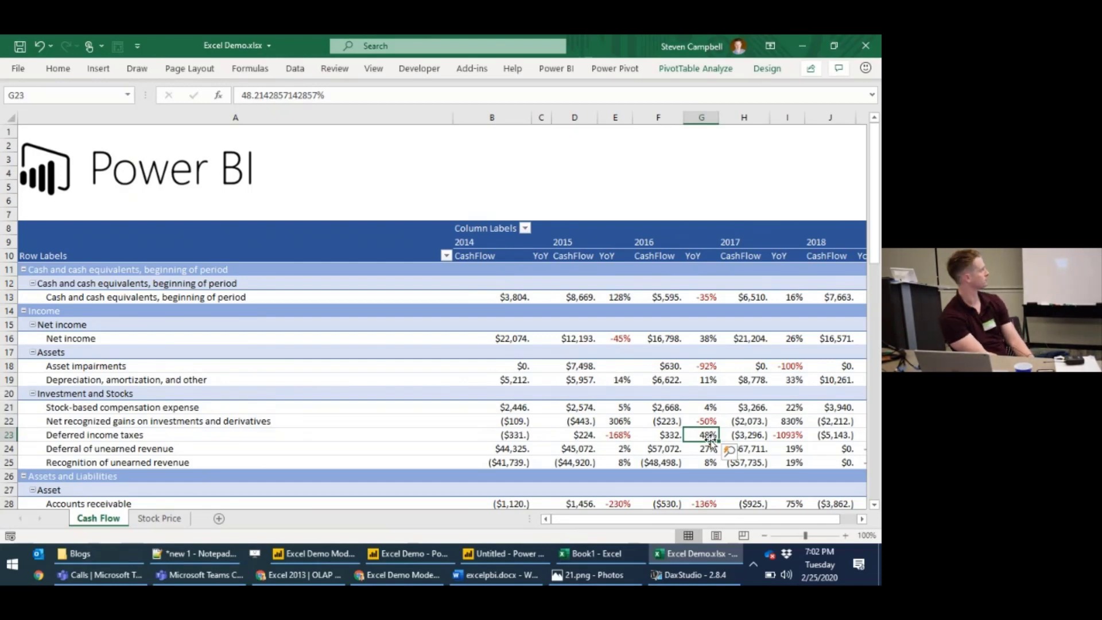
Step: Examine the Cash Flow sheet's PivotTable, looking over its row categories and yearly CashFlow and YoY columns
scroll(711, 439, "down", 3)
scroll(704, 199, "up", 3)
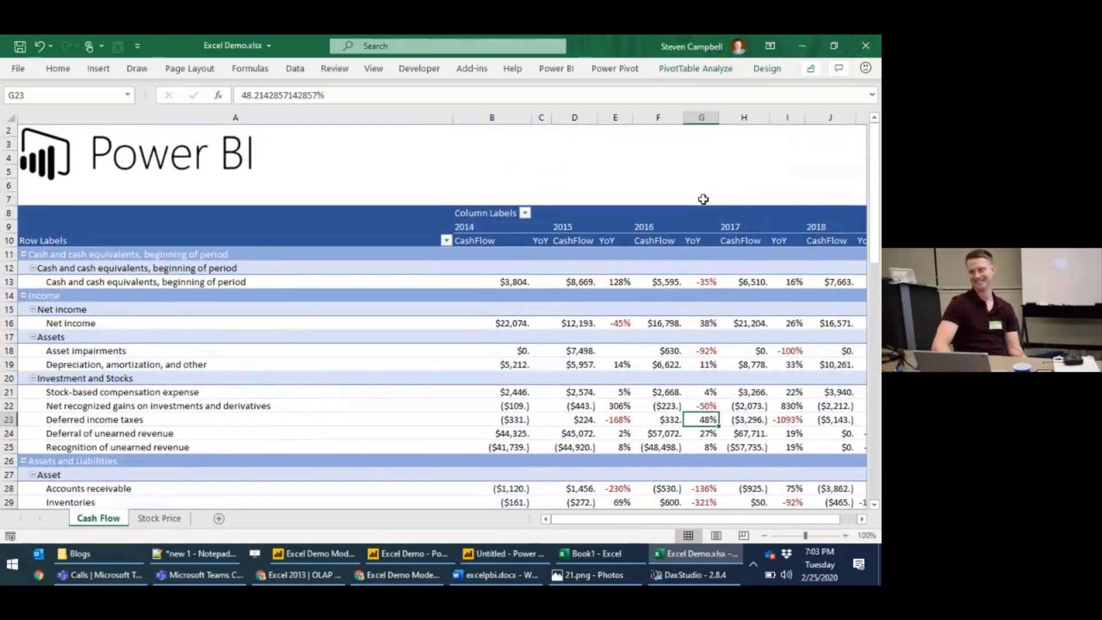
scroll(704, 200, "up", 1)
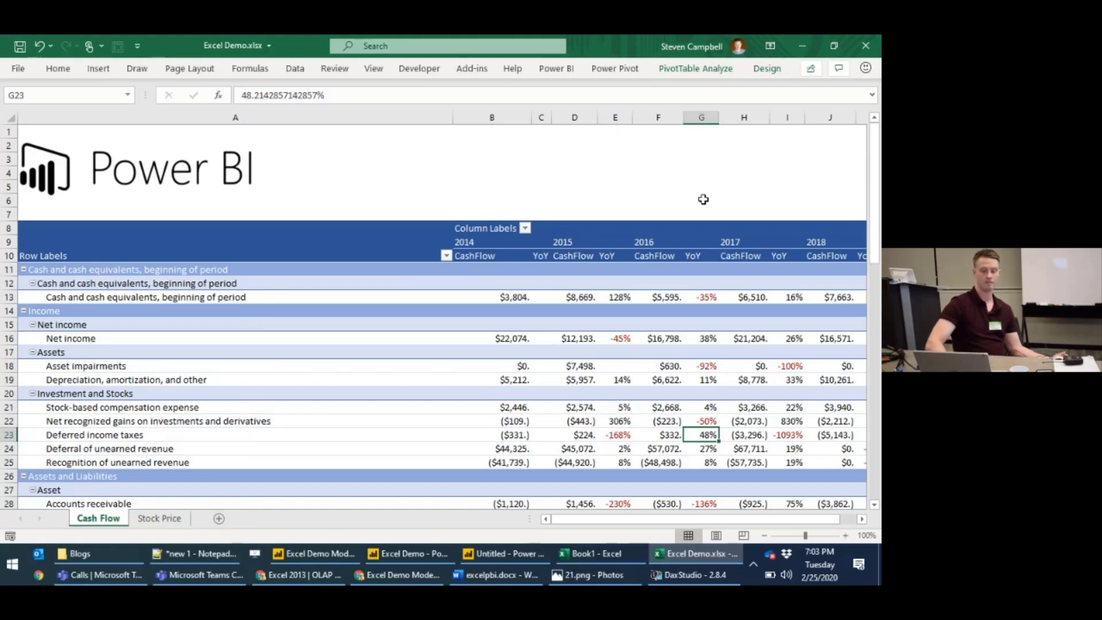
scroll(704, 200, "down", 5)
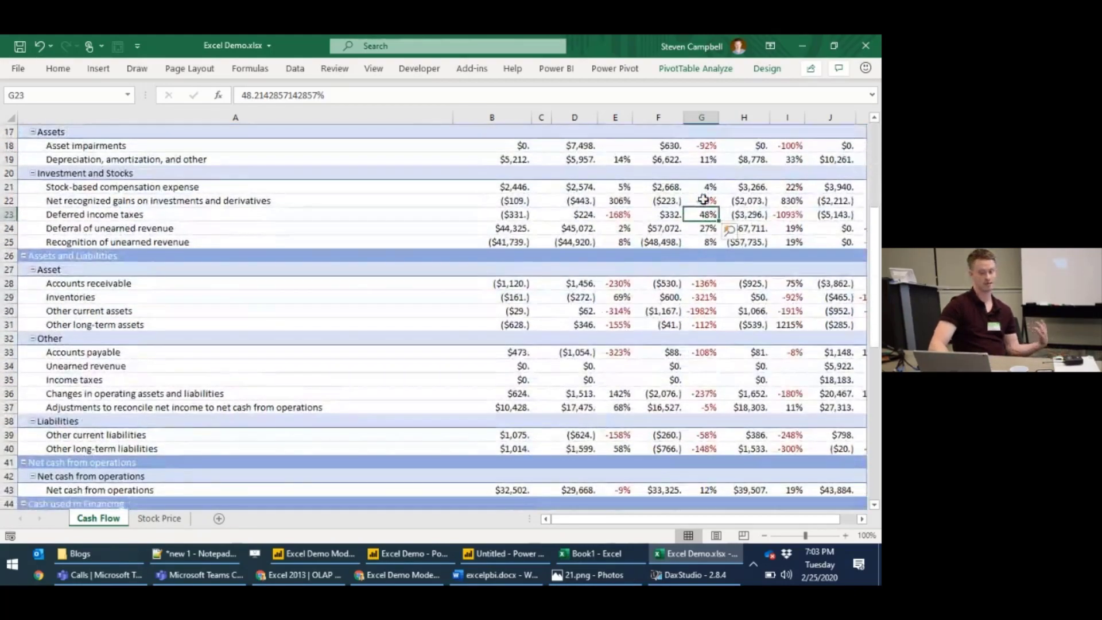
scroll(704, 200, "down", 3)
scroll(703, 199, "up", 6)
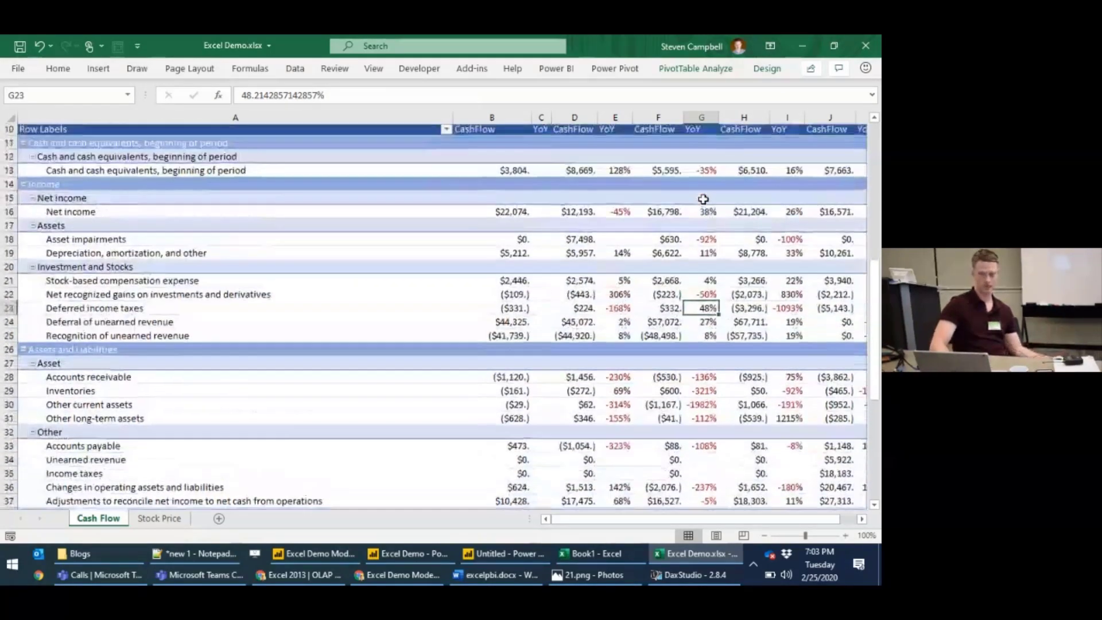
scroll(703, 199, "up", 2)
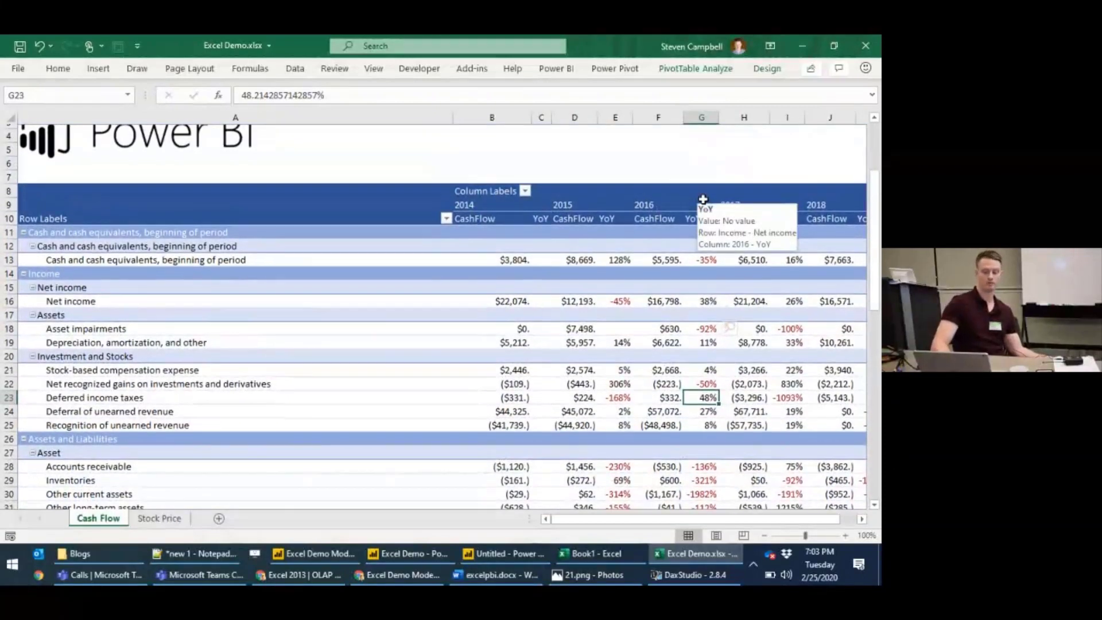
scroll(704, 199, "up", 1)
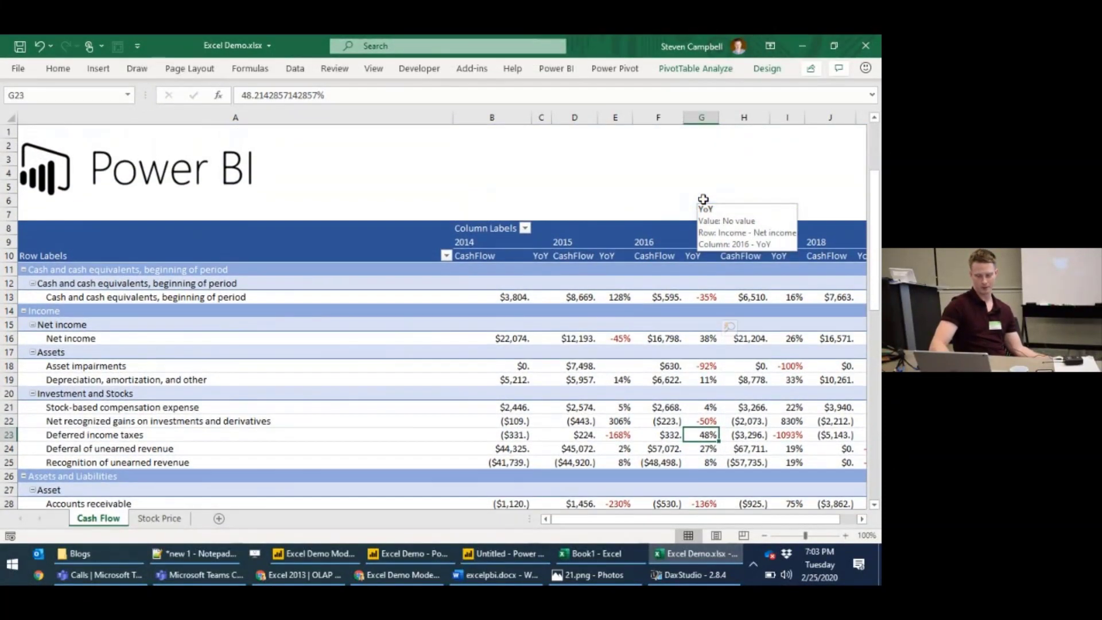
scroll(703, 199, "right", 2)
scroll(704, 199, "left", 2)
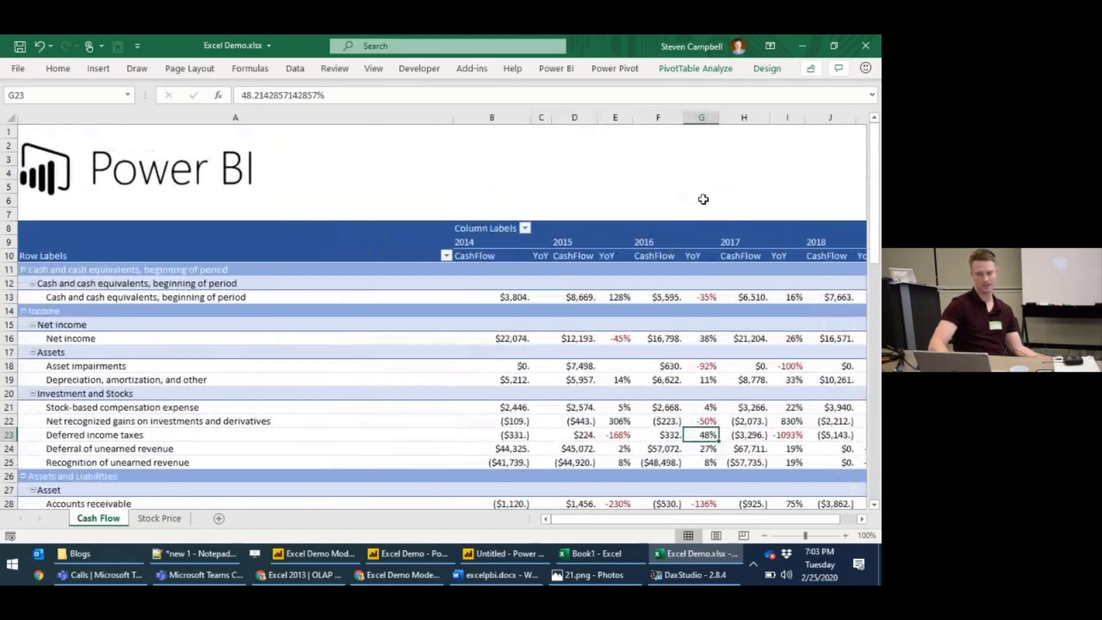
Step: Filter the cash flow PivotTable by Income and by Net change in cash, then settle on Cash used in Financing in the Type slicer
scroll(704, 200, "right", 2)
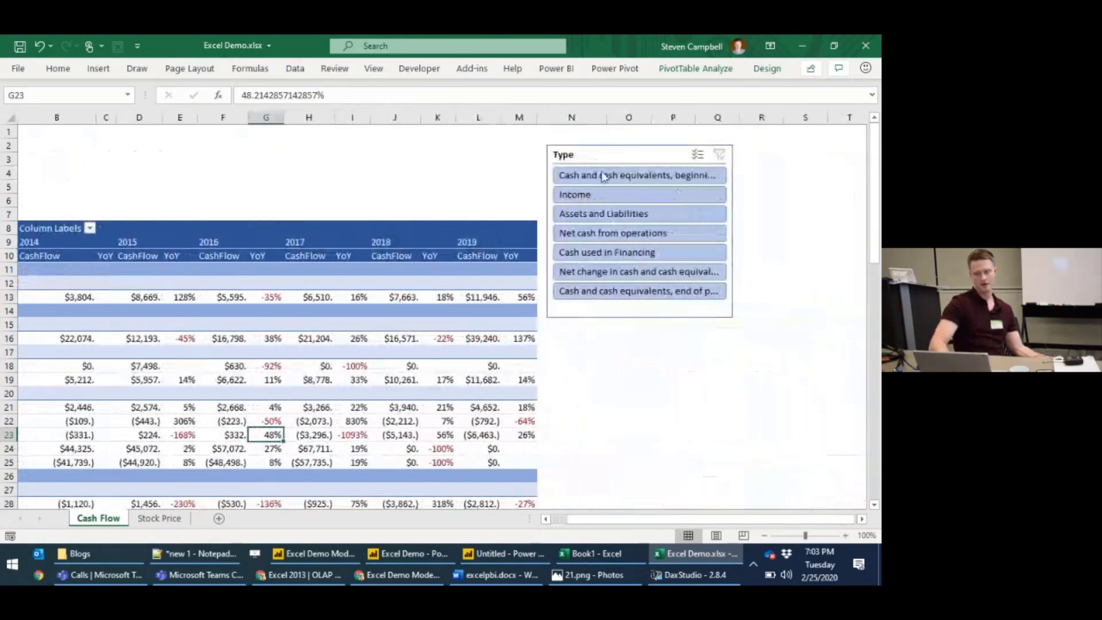
left_click(590, 195)
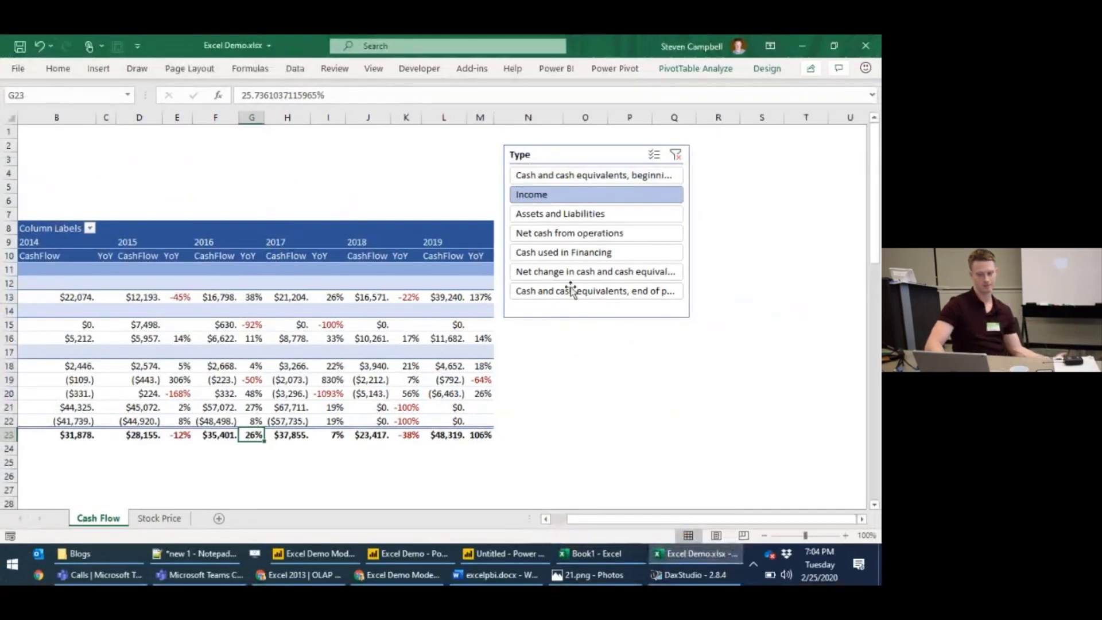
left_click(575, 271)
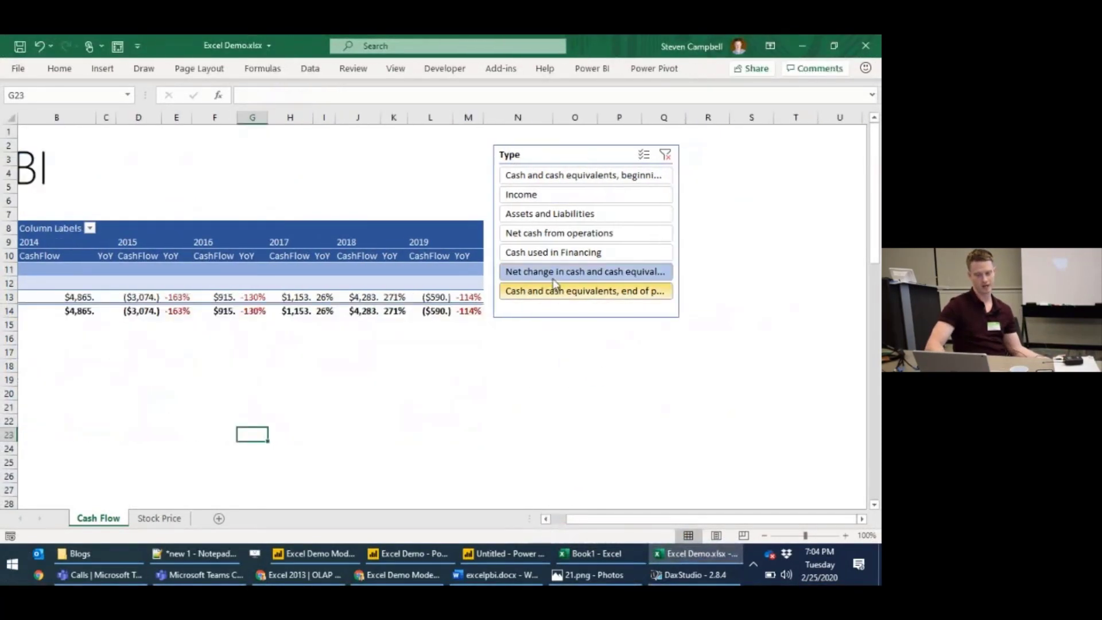
left_click(562, 251)
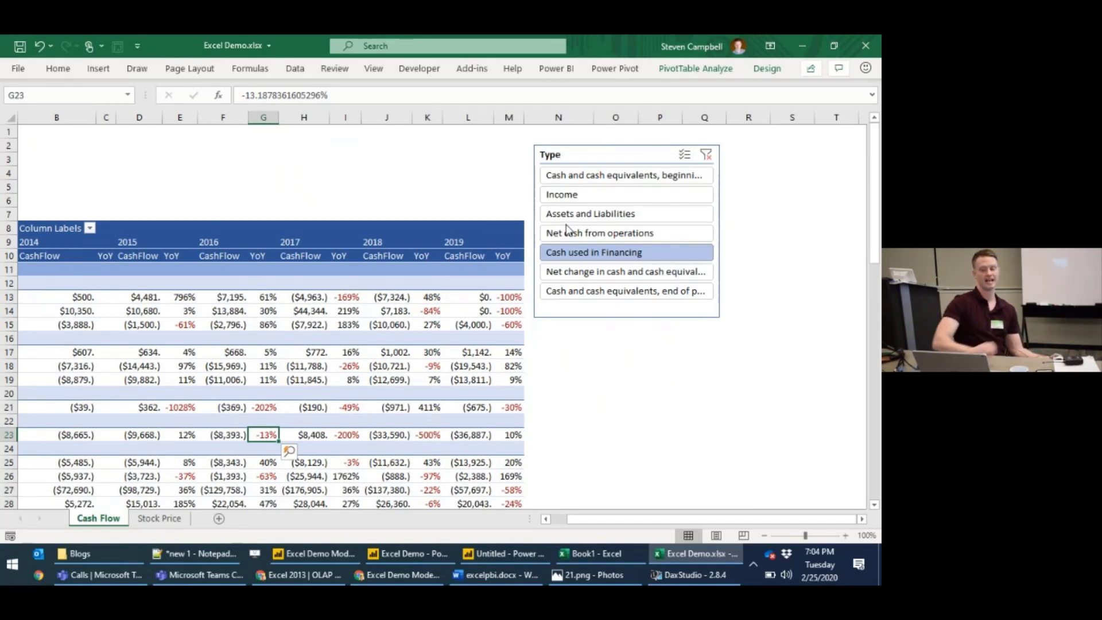
scroll(425, 322, "left", 5)
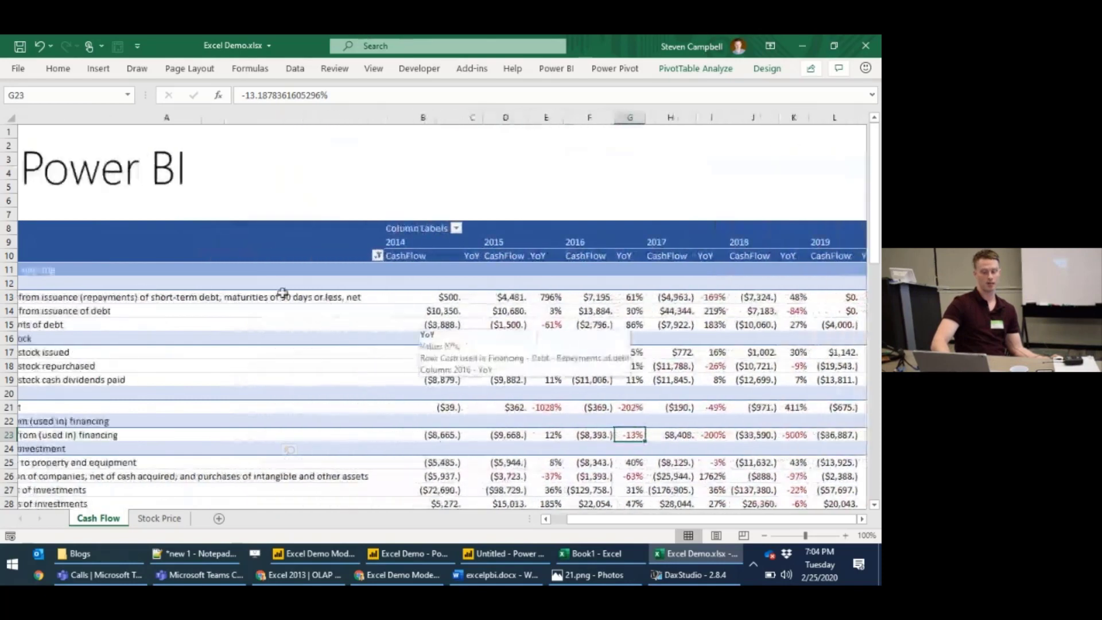
left_click_drag(282, 285, 635, 406)
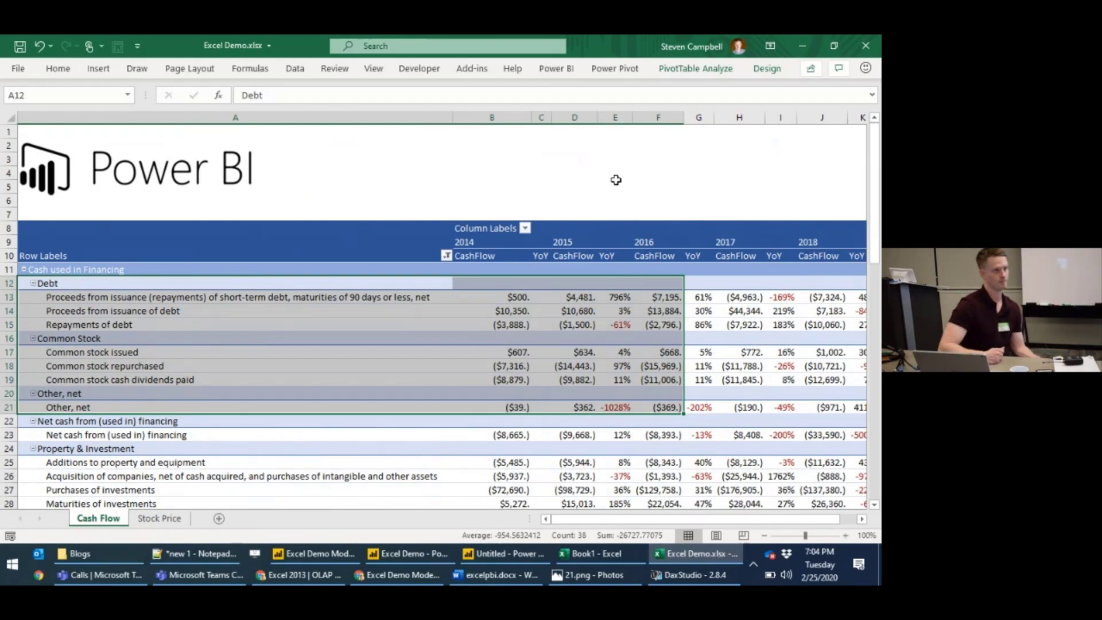
Step: Examine the Stock Price sheet's PivotTable, looking over its Sector and industry slicers and the ticker columns
left_click(165, 520)
left_click(100, 519)
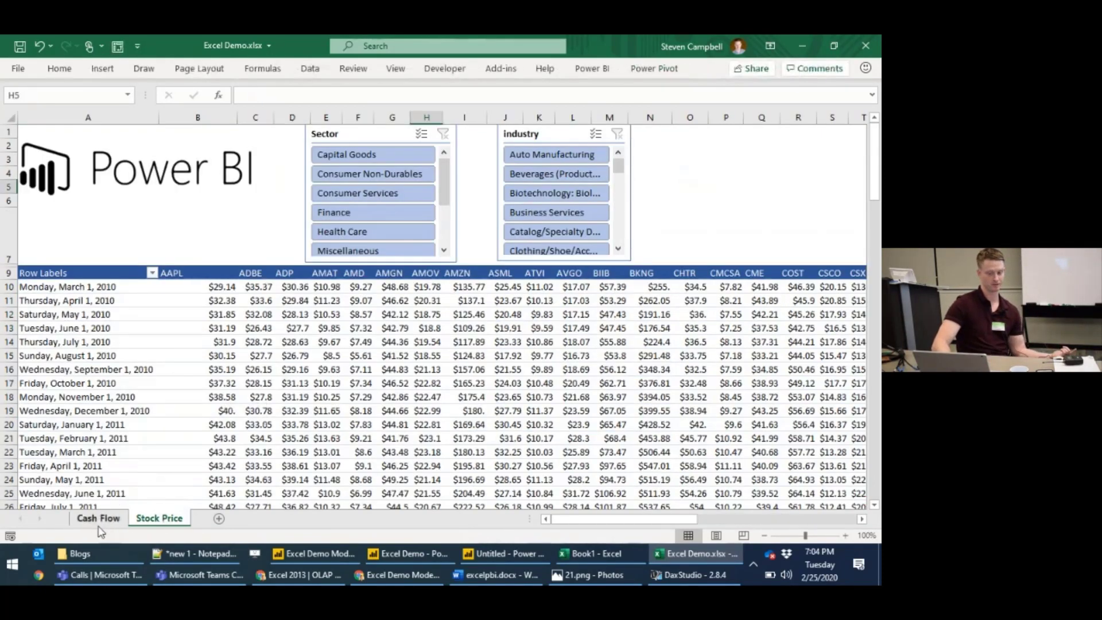
left_click(158, 519)
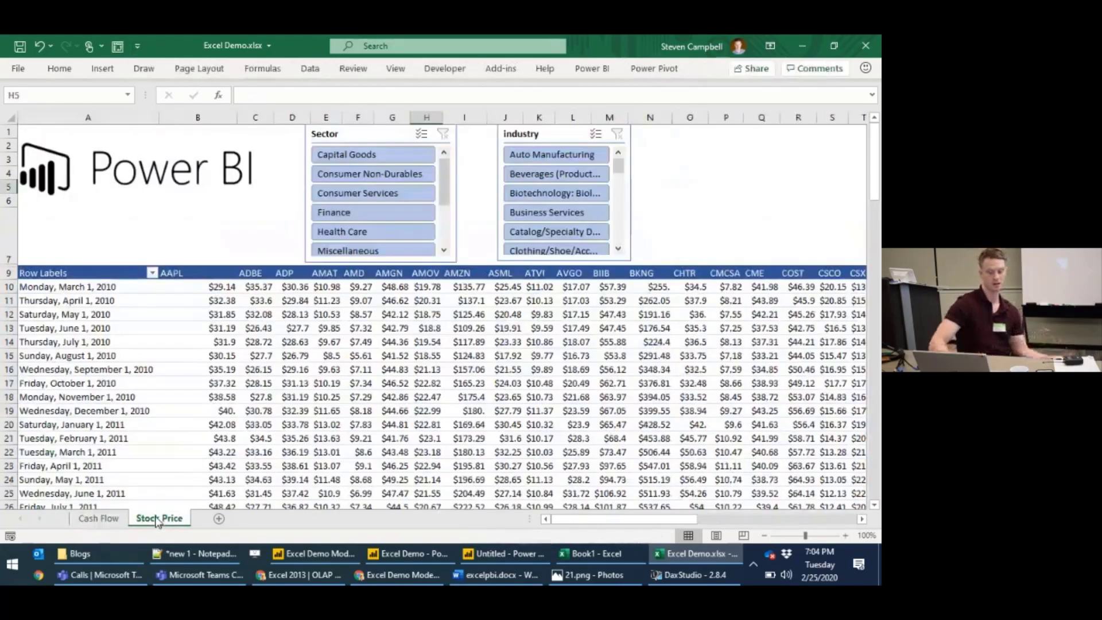
scroll(345, 278, "right", 3)
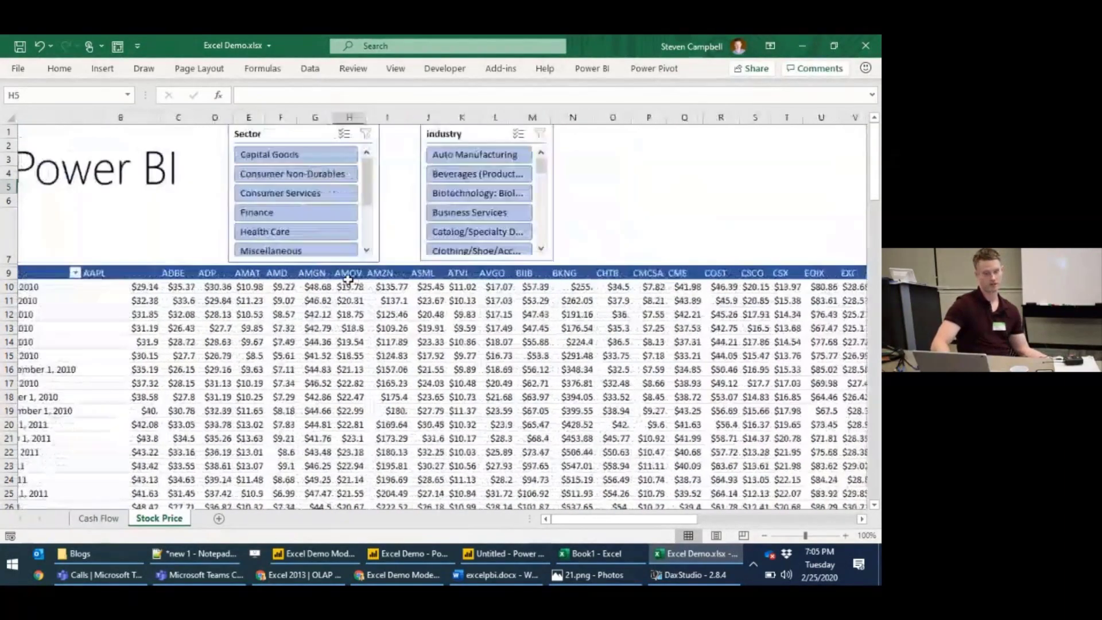
mouse_move(348, 280)
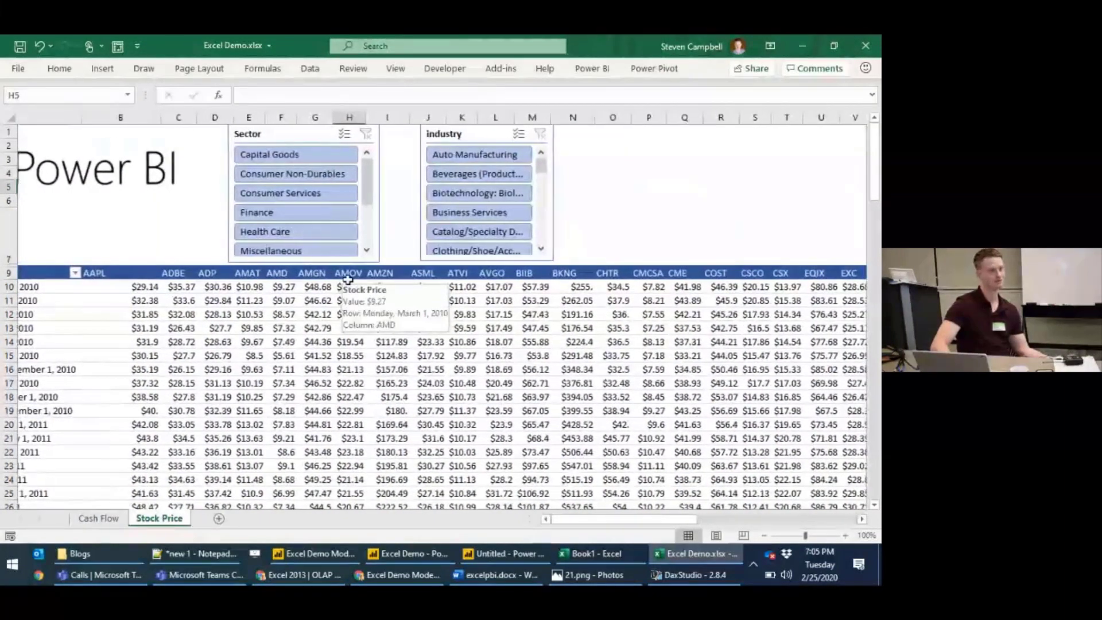
scroll(347, 279, "left", 1)
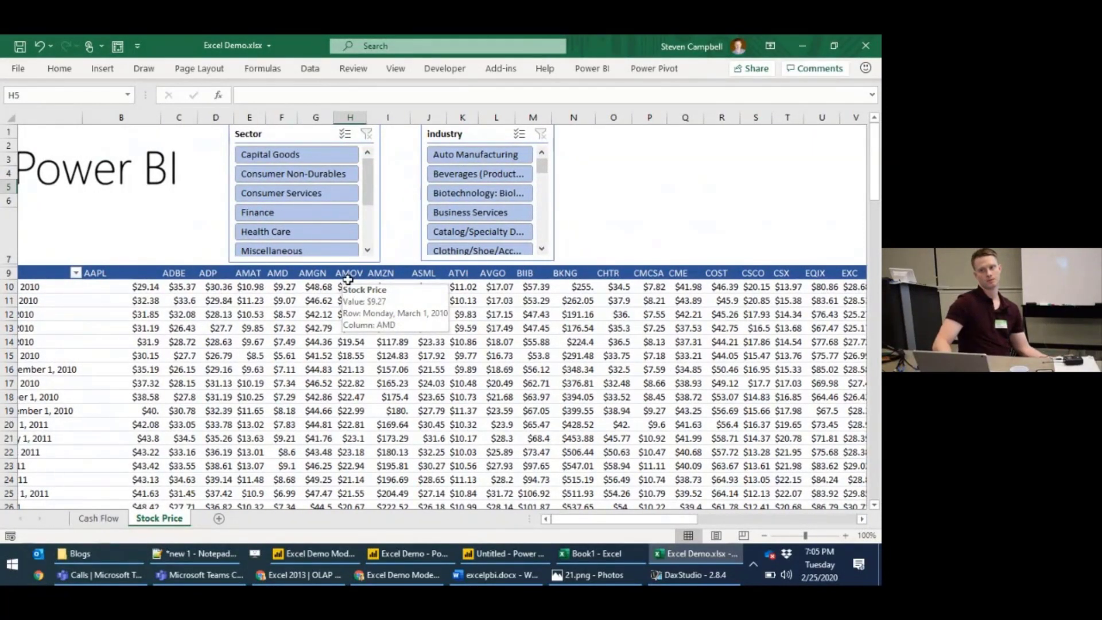
scroll(348, 279, "right", 3)
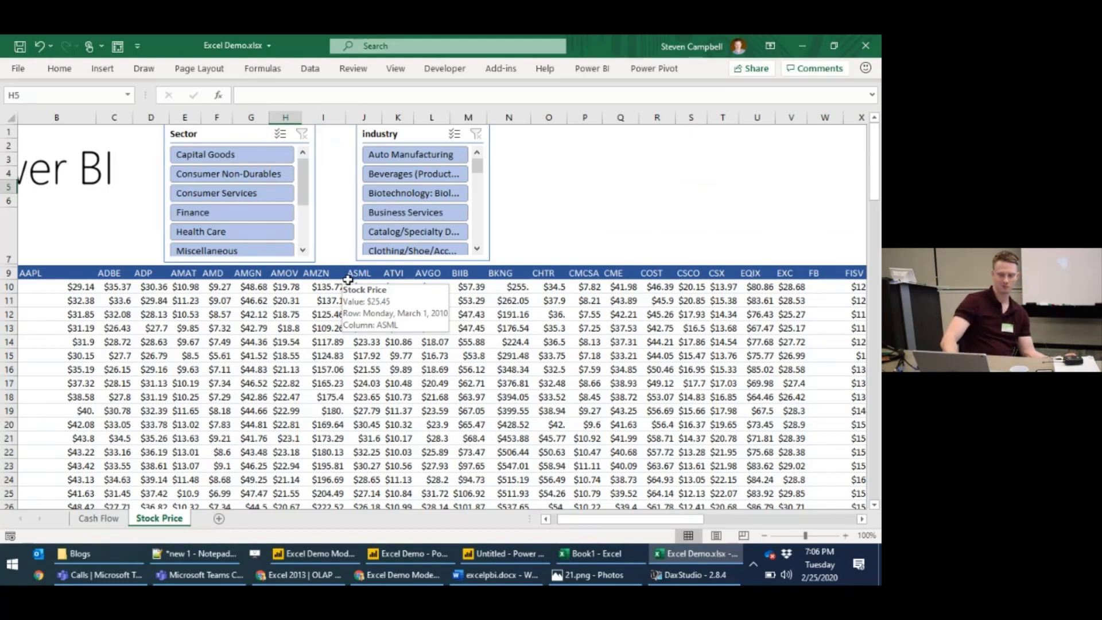
scroll(342, 383, "left", 1)
scroll(342, 383, "left", 2)
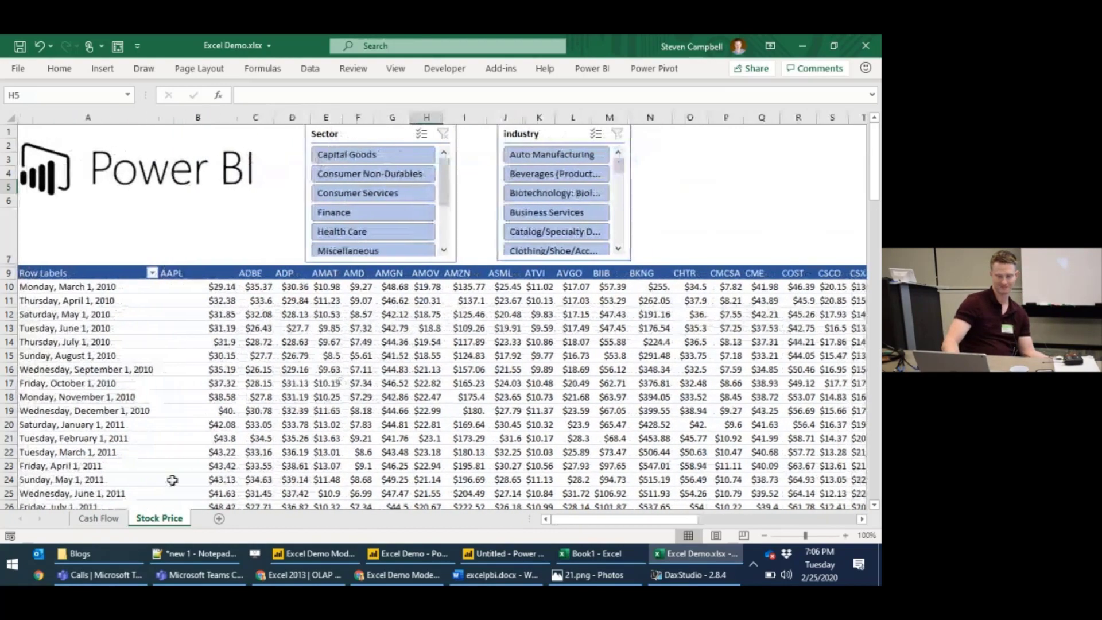
Step: Return to the Cash Flow sheet and show the field list of its PivotTable
left_click(99, 519)
left_click(262, 202)
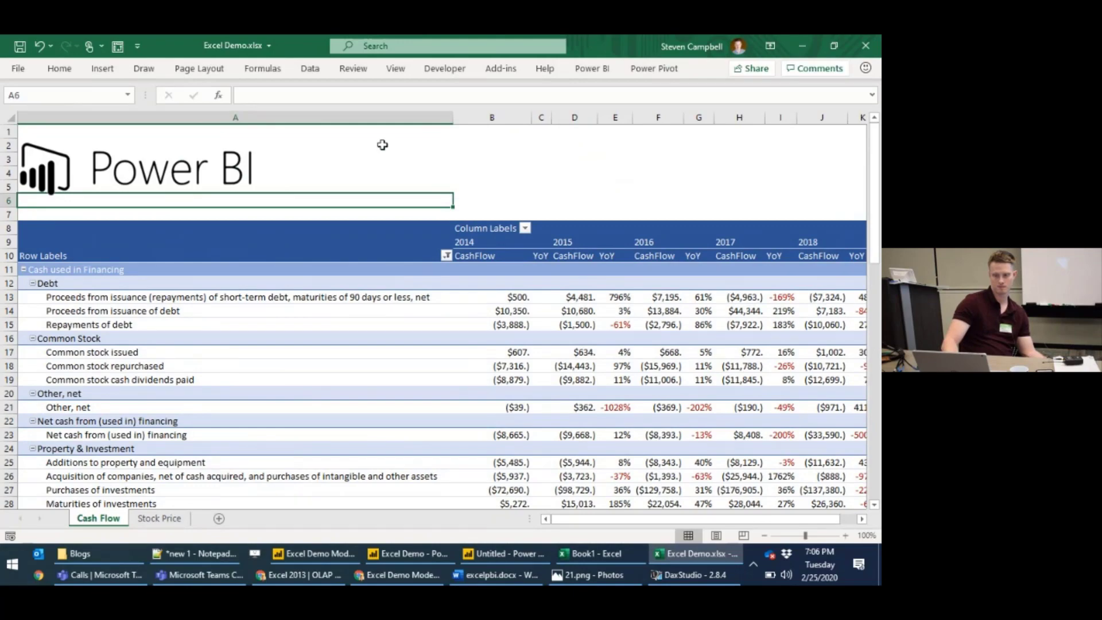
left_click(172, 520)
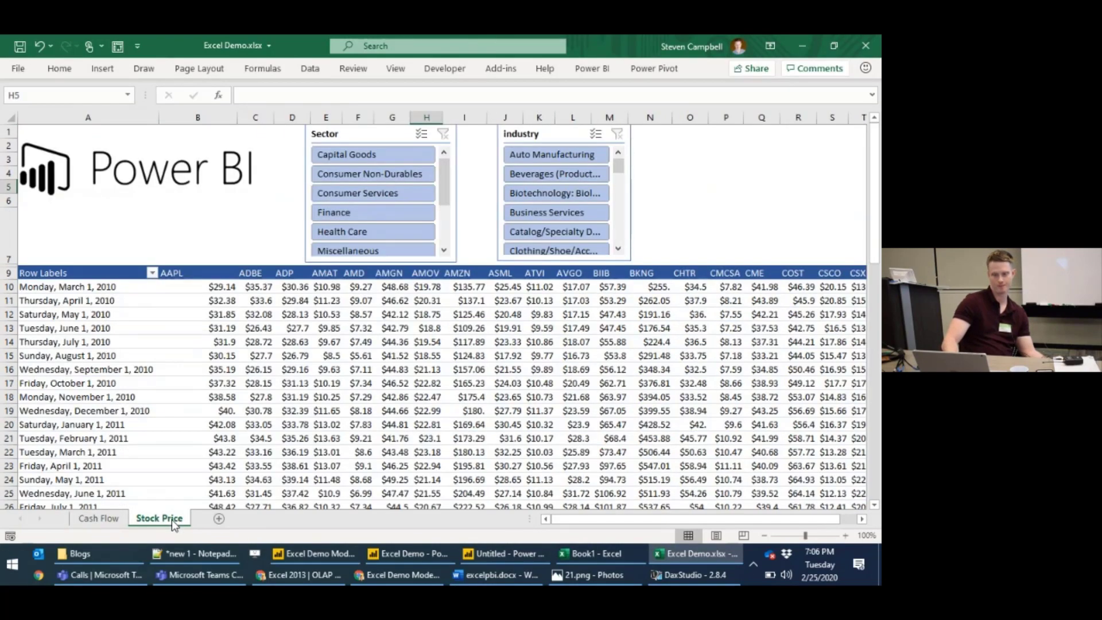
left_click(98, 518)
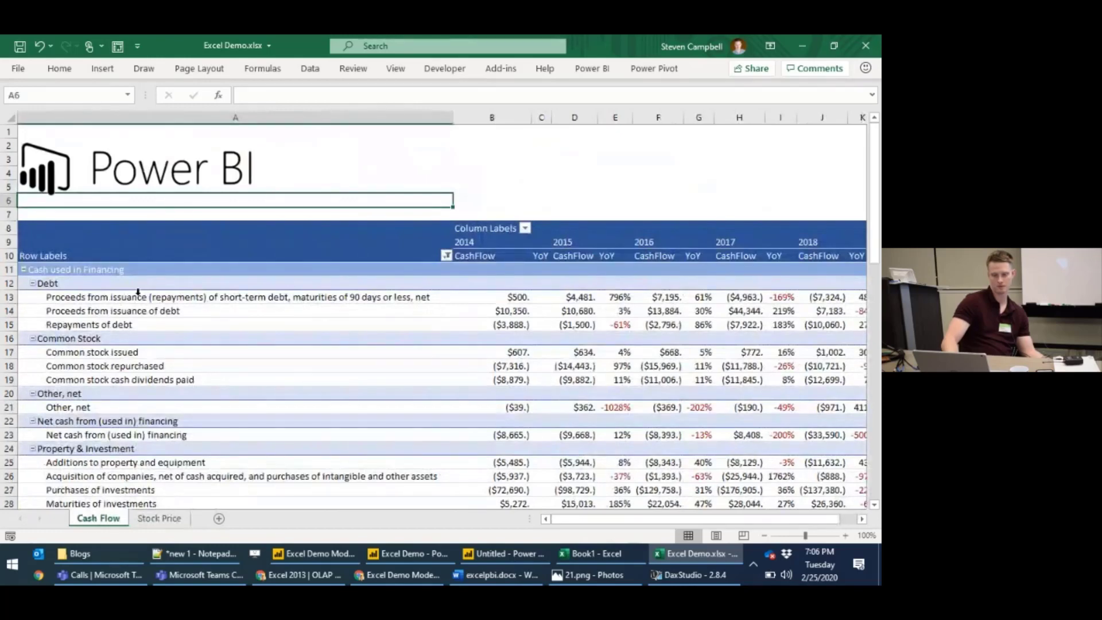
left_click(139, 298)
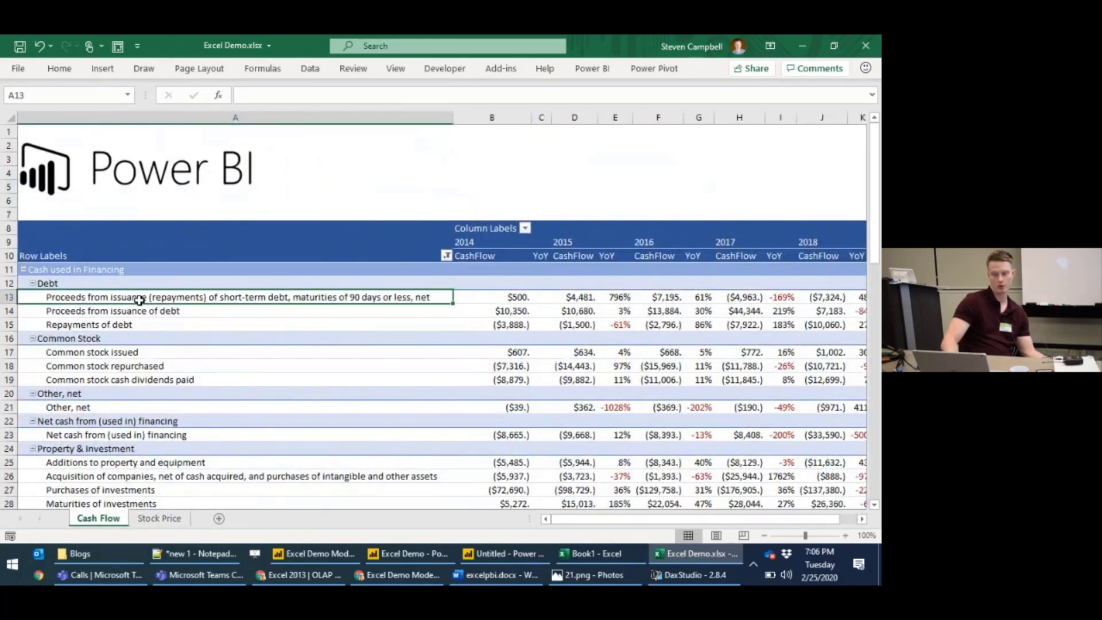
right_click(139, 300)
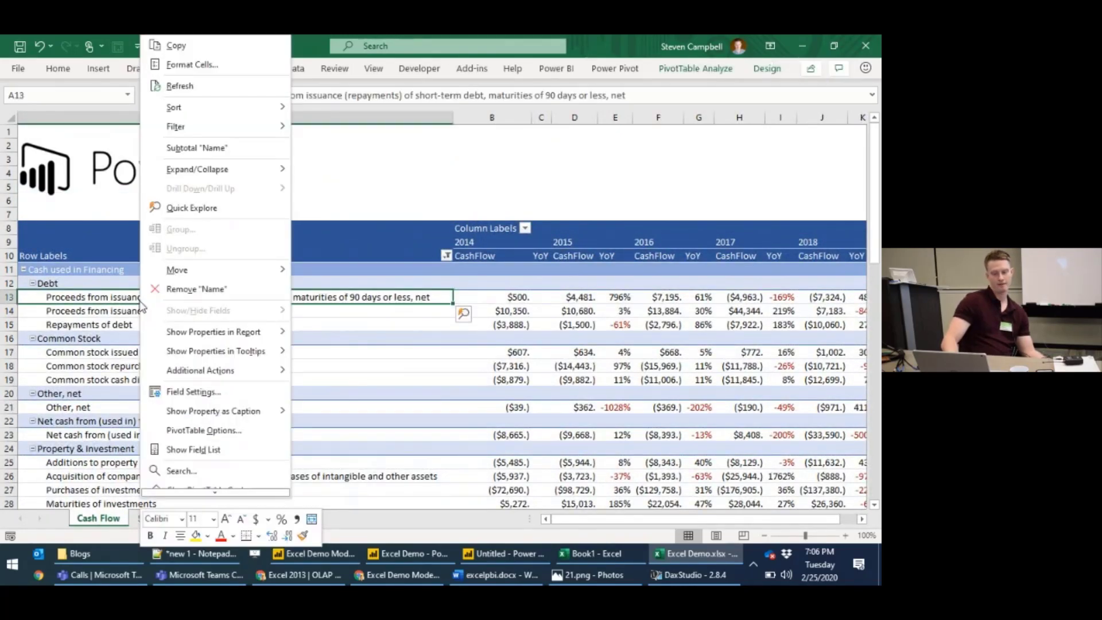
left_click(102, 302)
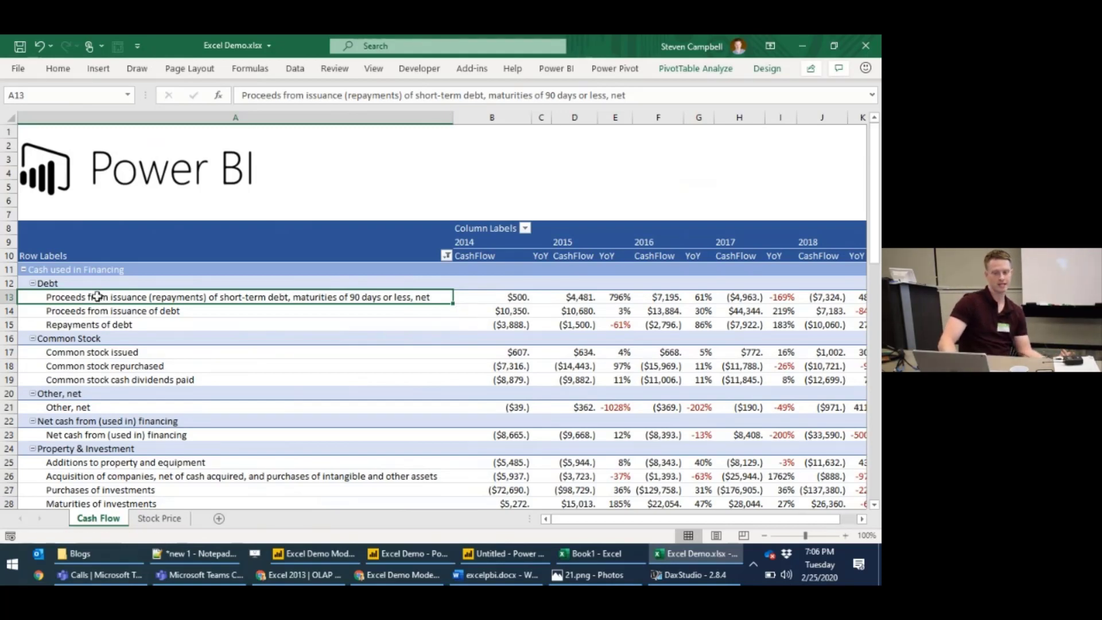
right_click(97, 298)
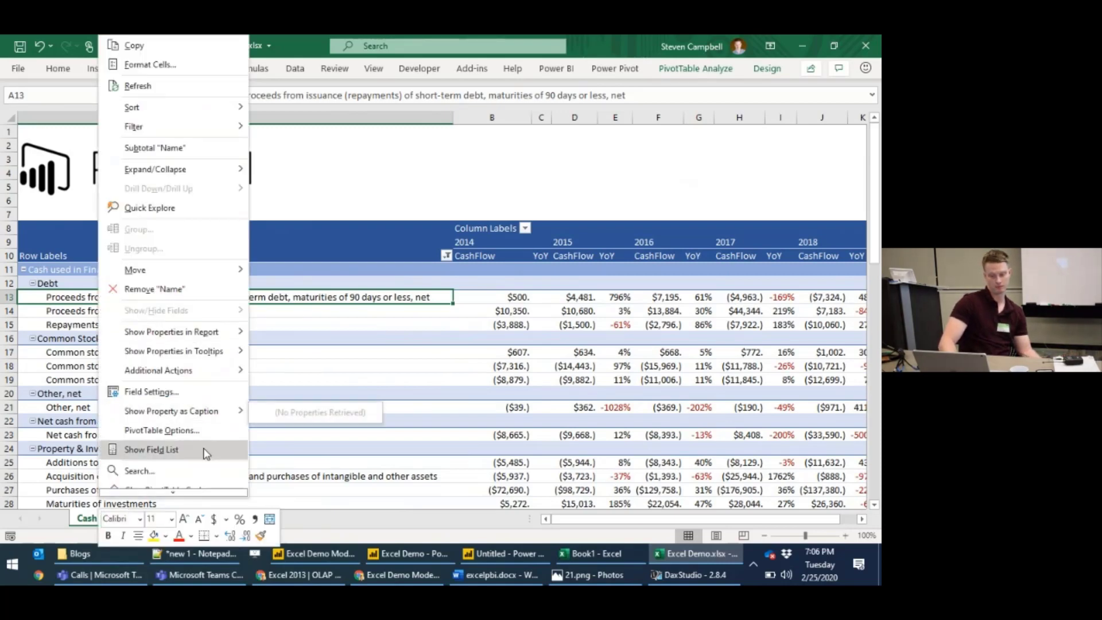
left_click(203, 450)
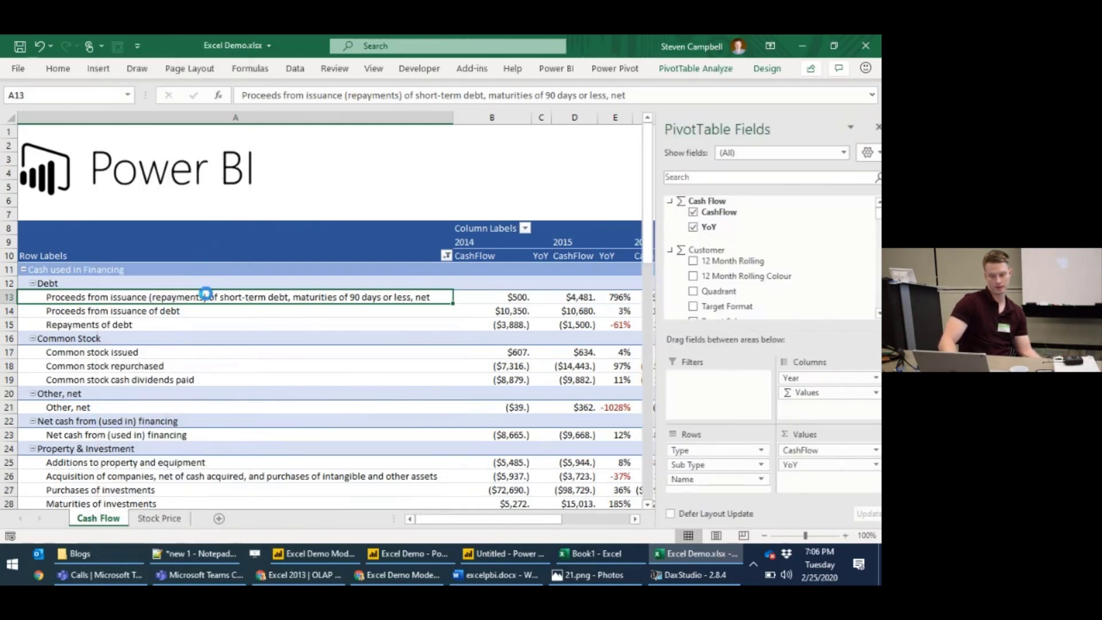
Step: Review the layout and display settings in the cash flow PivotTable's options, leaving them as they are
right_click(207, 297)
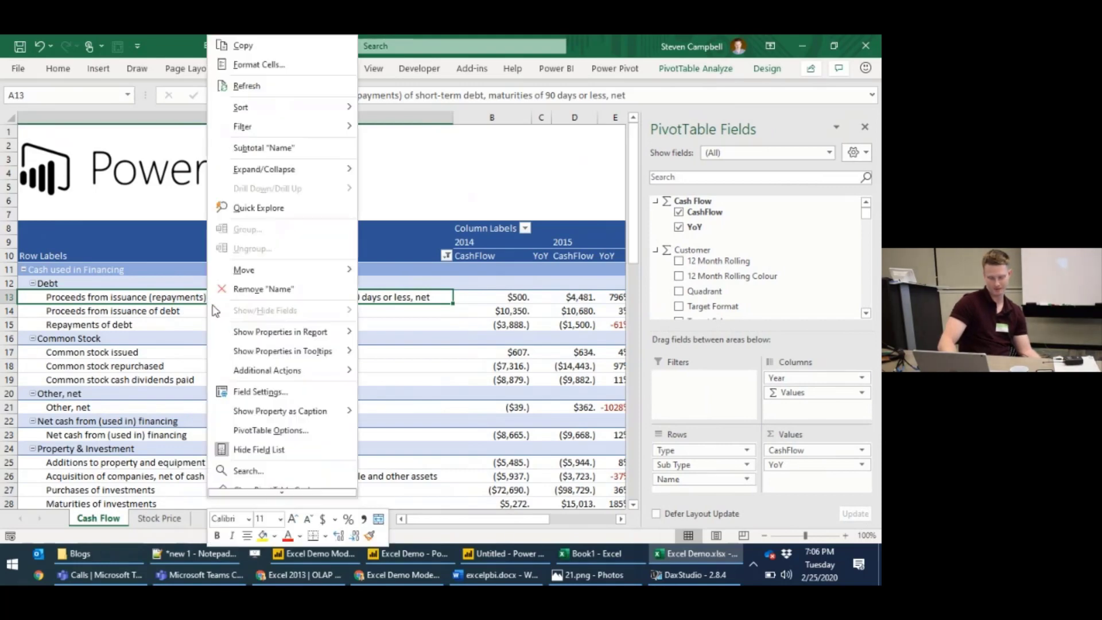
left_click(282, 432)
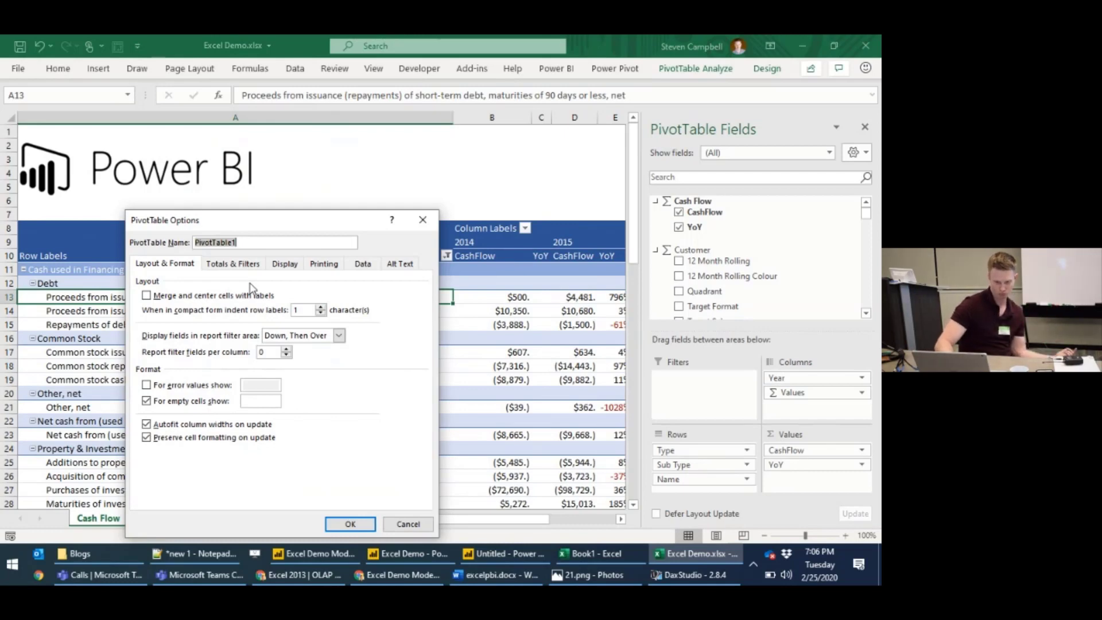
left_click(286, 265)
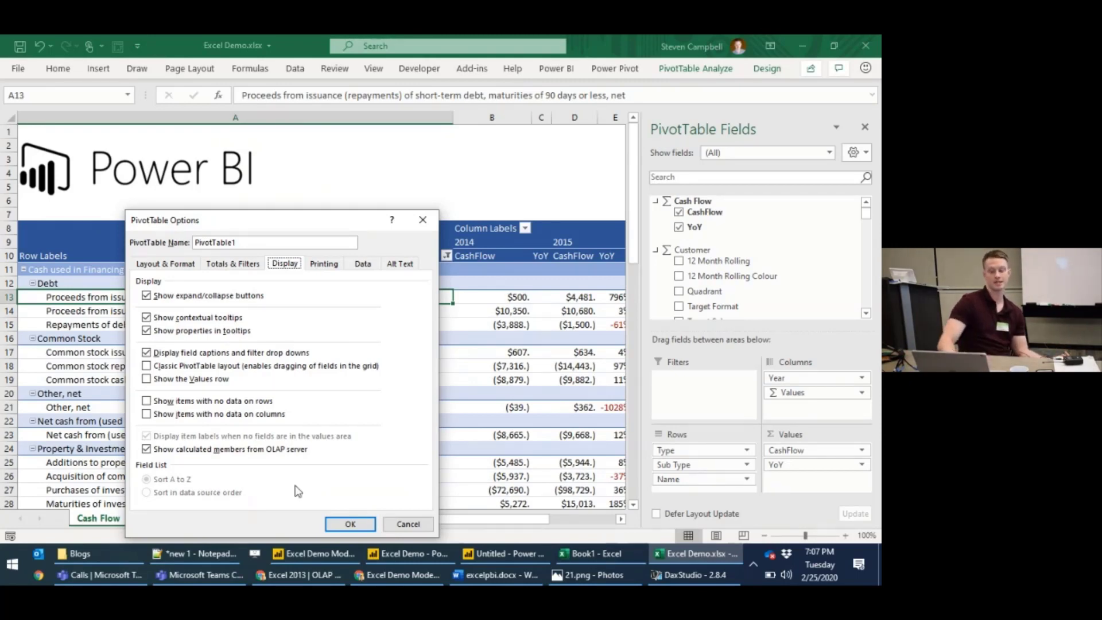
left_click(407, 524)
Step: Look over the Cash used in Financing rows down to the Grand Total, and close the PivotTable field list
scroll(394, 406, "down", 4)
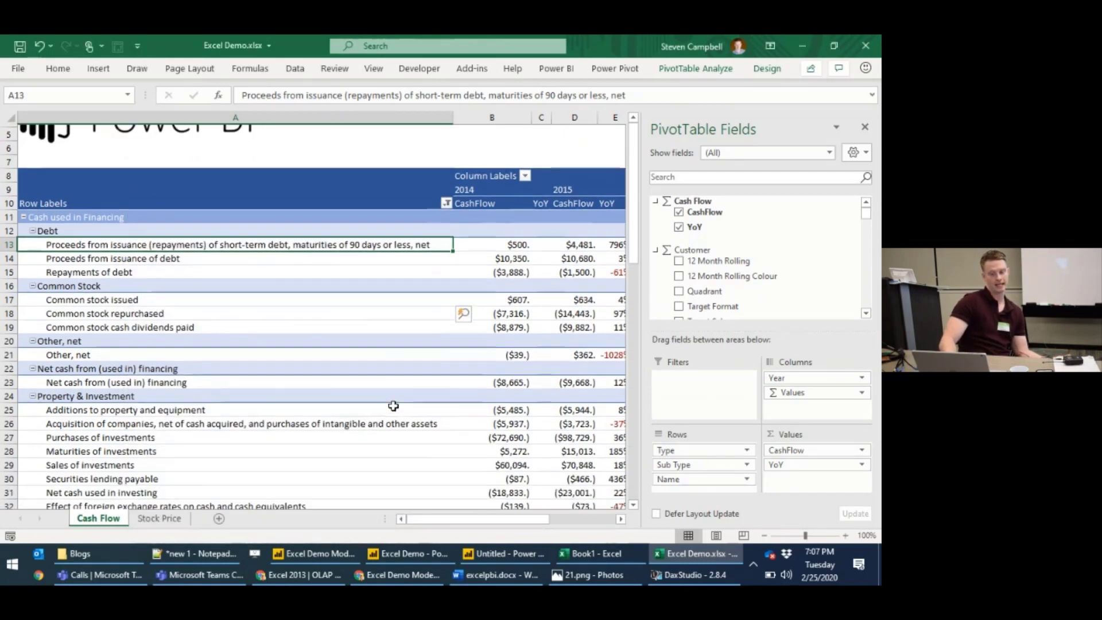
scroll(393, 406, "up", 1)
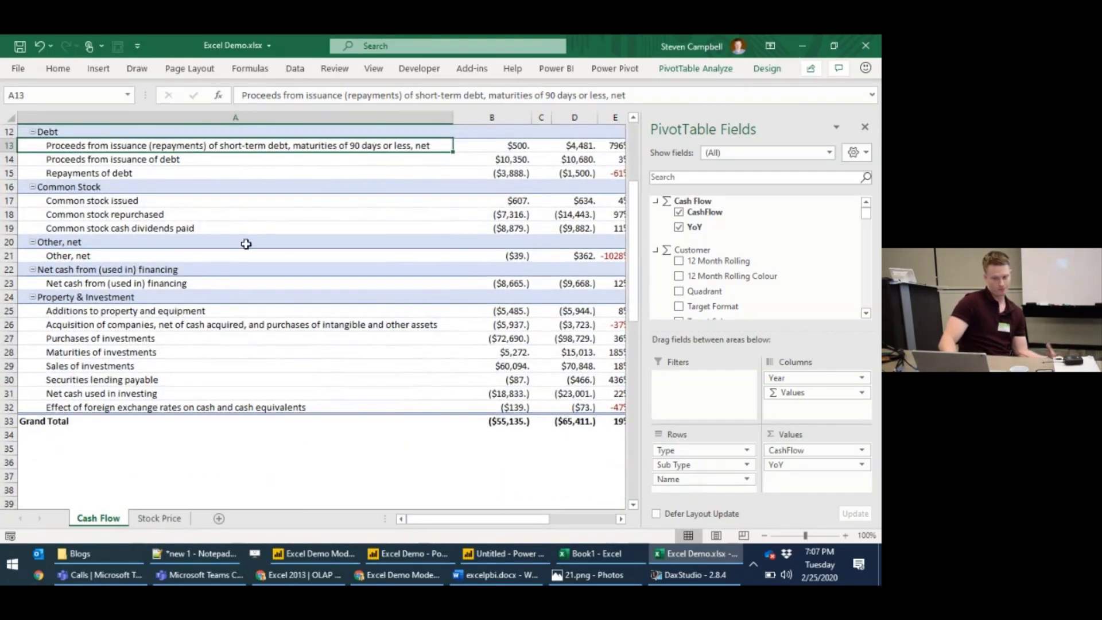
scroll(245, 243, "up", 1)
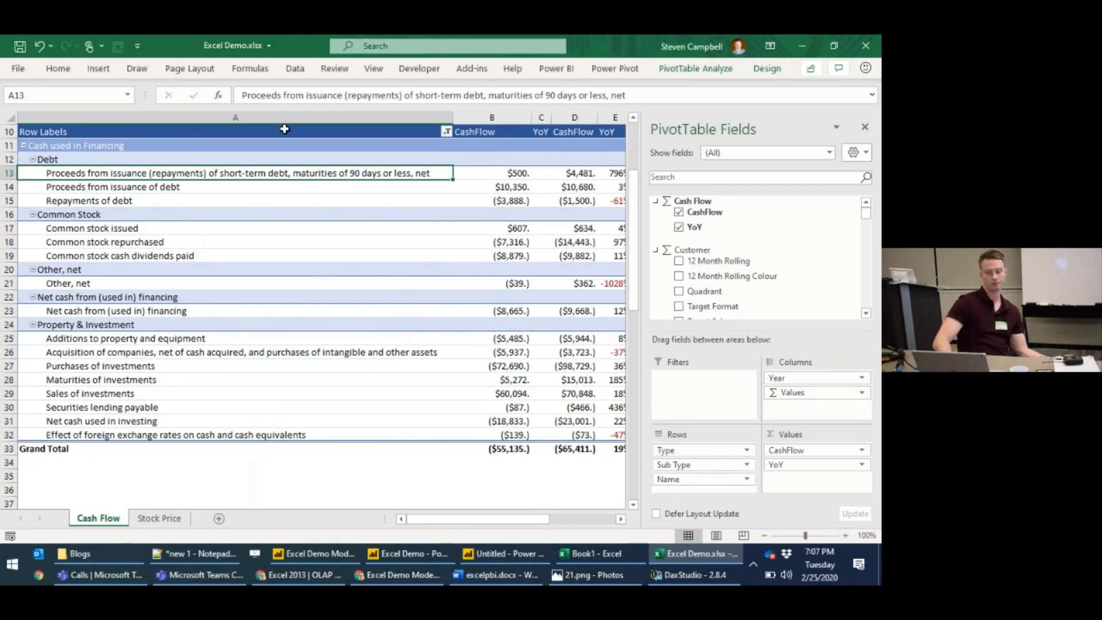
scroll(344, 188, "up", 3)
scroll(344, 188, "right", 3)
scroll(344, 188, "left", 3)
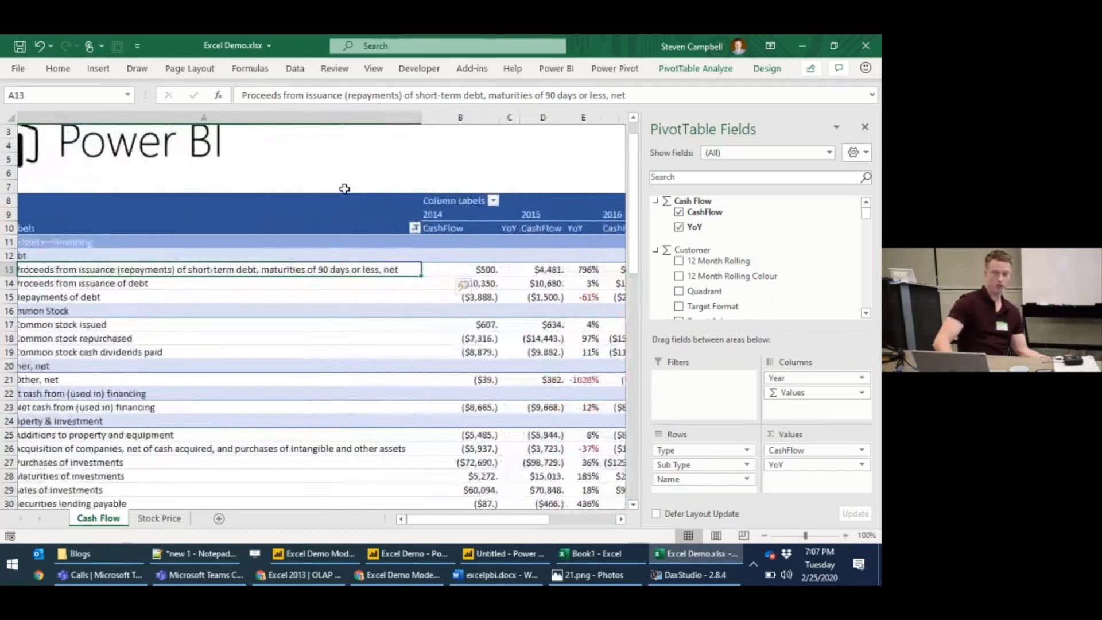
left_click(867, 127)
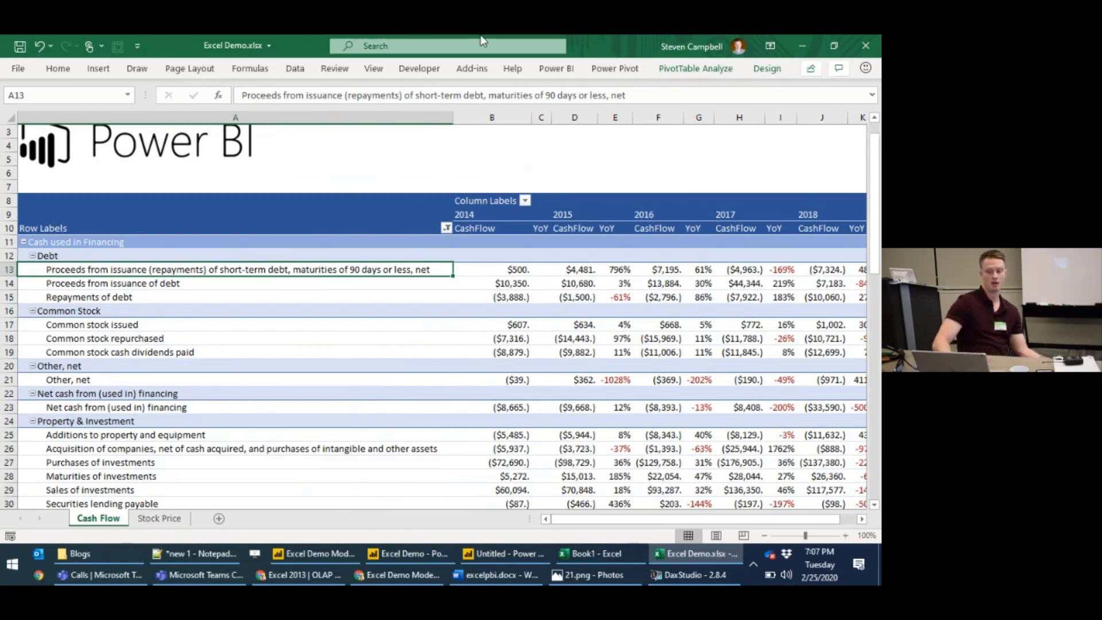
Step: Show the workbook's connections in a widened pane and open the definition of the pbiazure://api.powerbi.com connection's properties
left_click(293, 72)
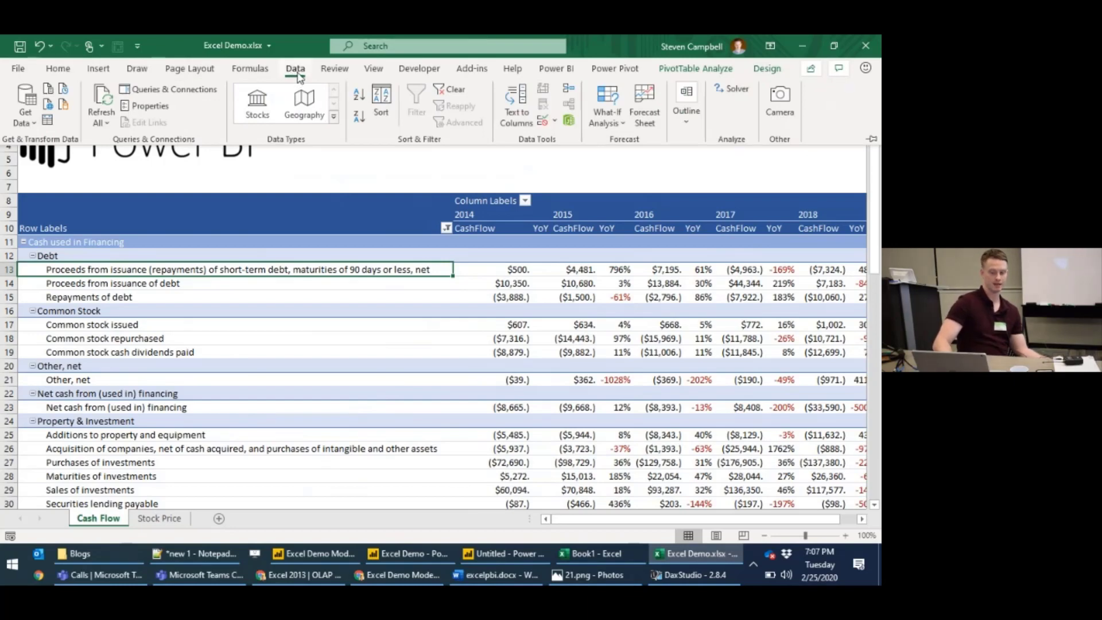
left_click(211, 91)
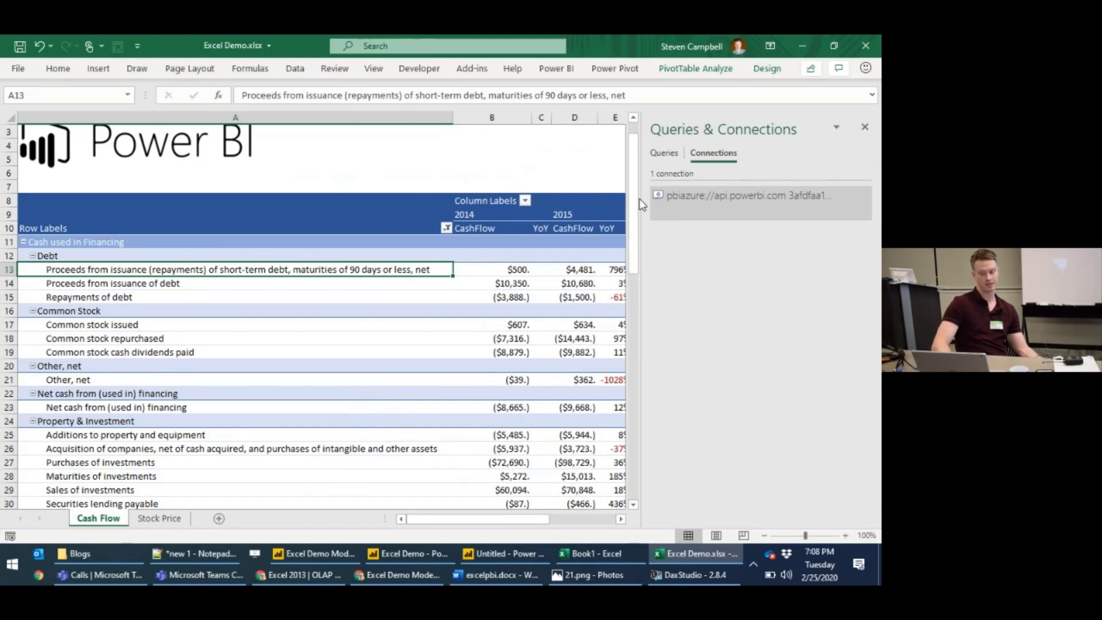
left_click_drag(640, 199, 465, 214)
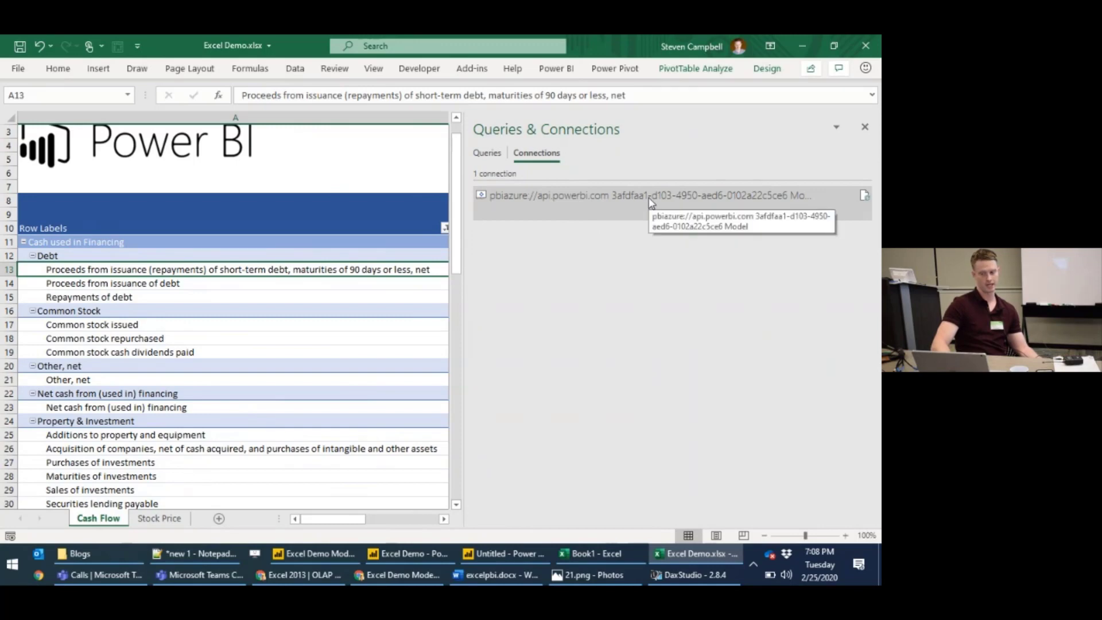
right_click(651, 202)
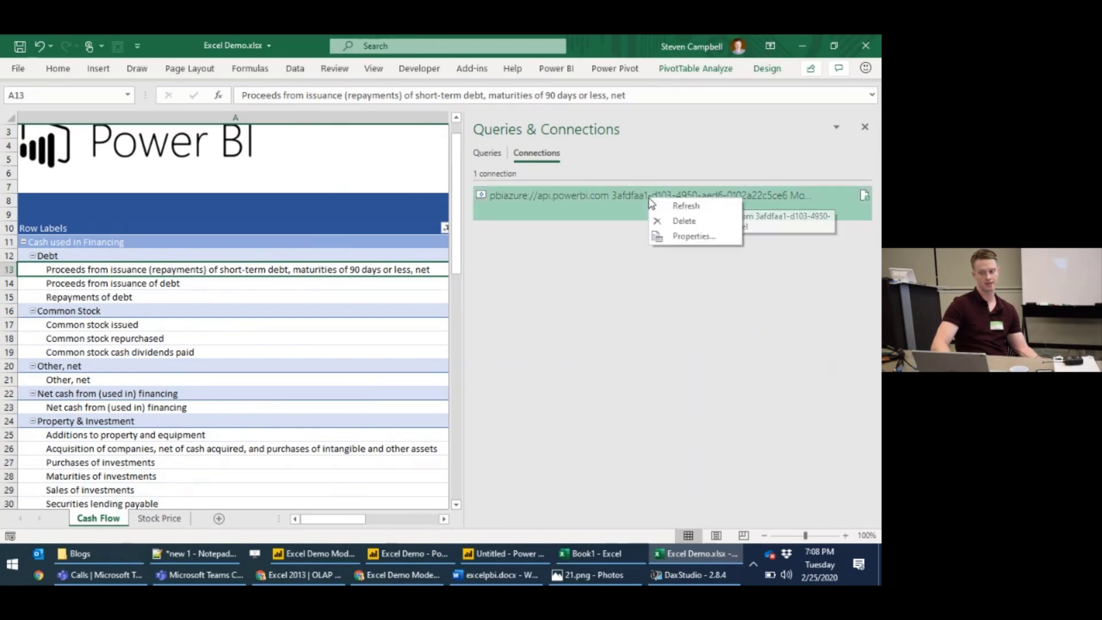
left_click(693, 240)
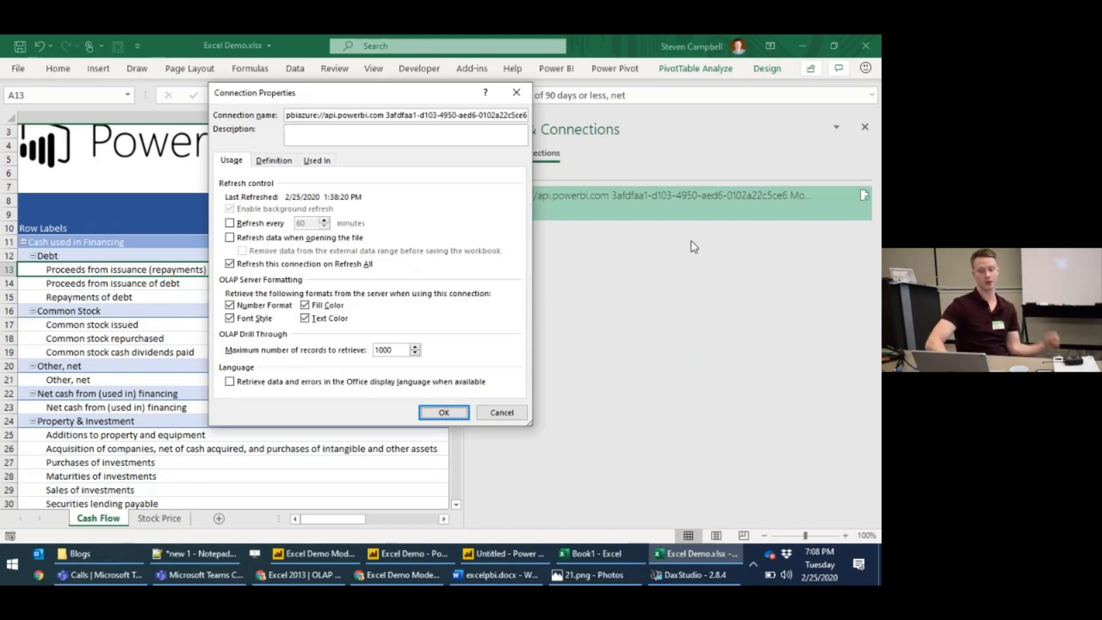
left_click(273, 162)
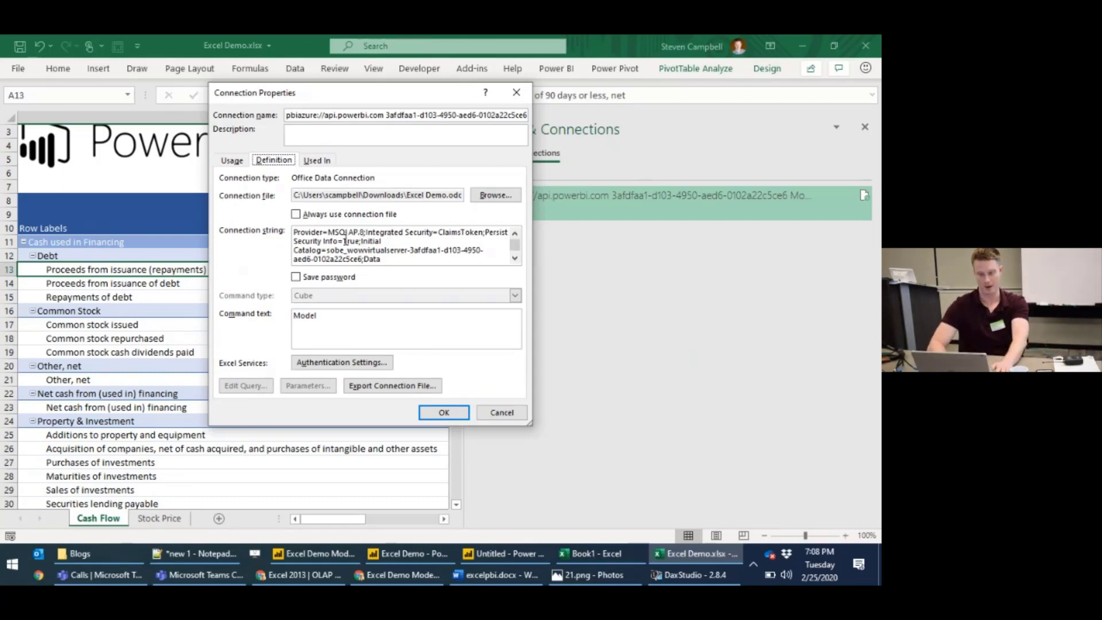
Step: Examine the Initial Catalog and Data Source parts of the connection string, and glance at the notes in Notepad++
left_click(356, 239)
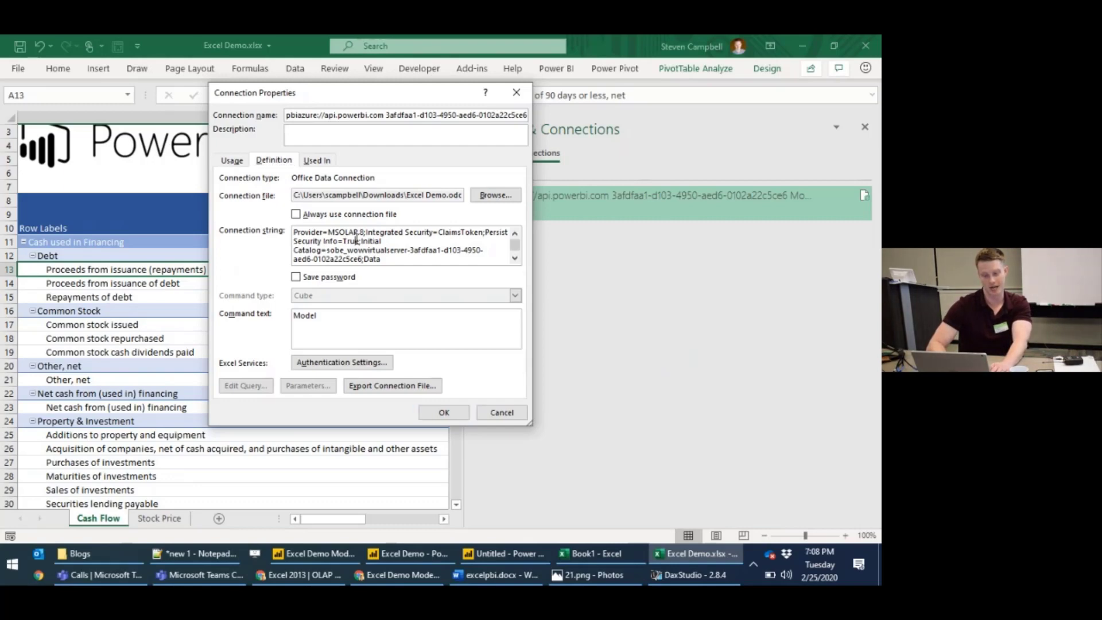
left_click_drag(357, 240, 400, 251)
left_click(319, 251)
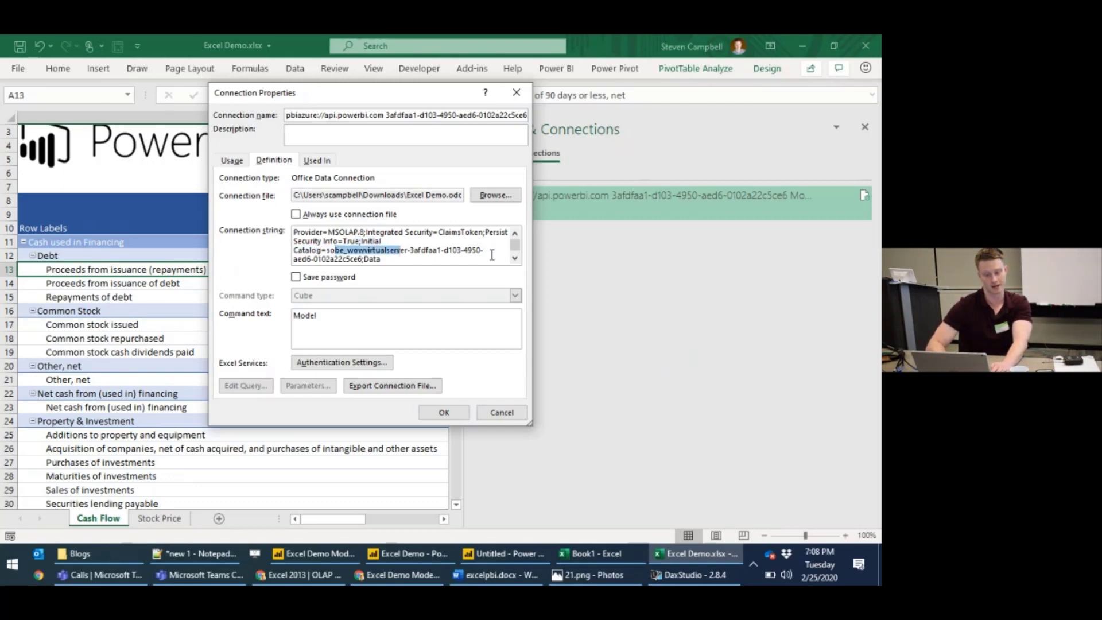
left_click(514, 259)
left_click(515, 258)
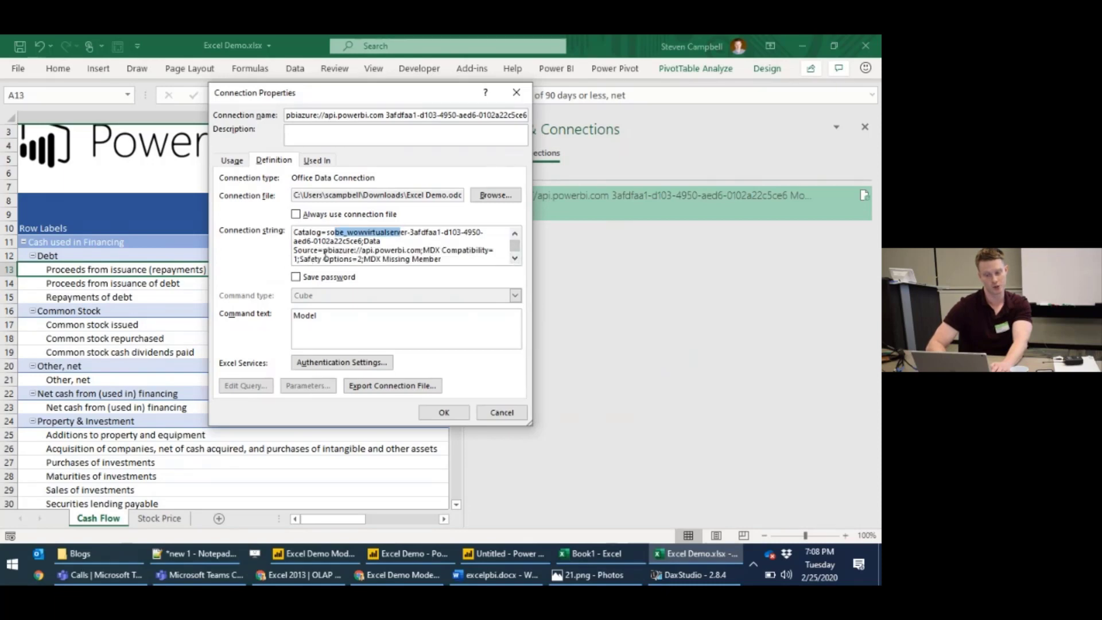
left_click_drag(324, 252, 422, 247)
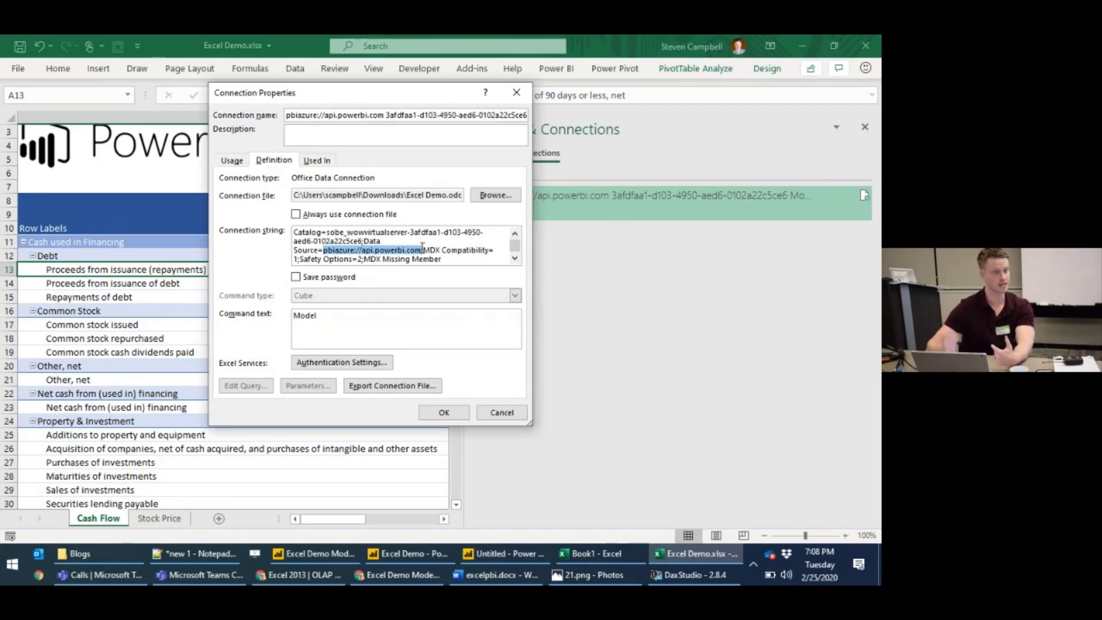
left_click(202, 556)
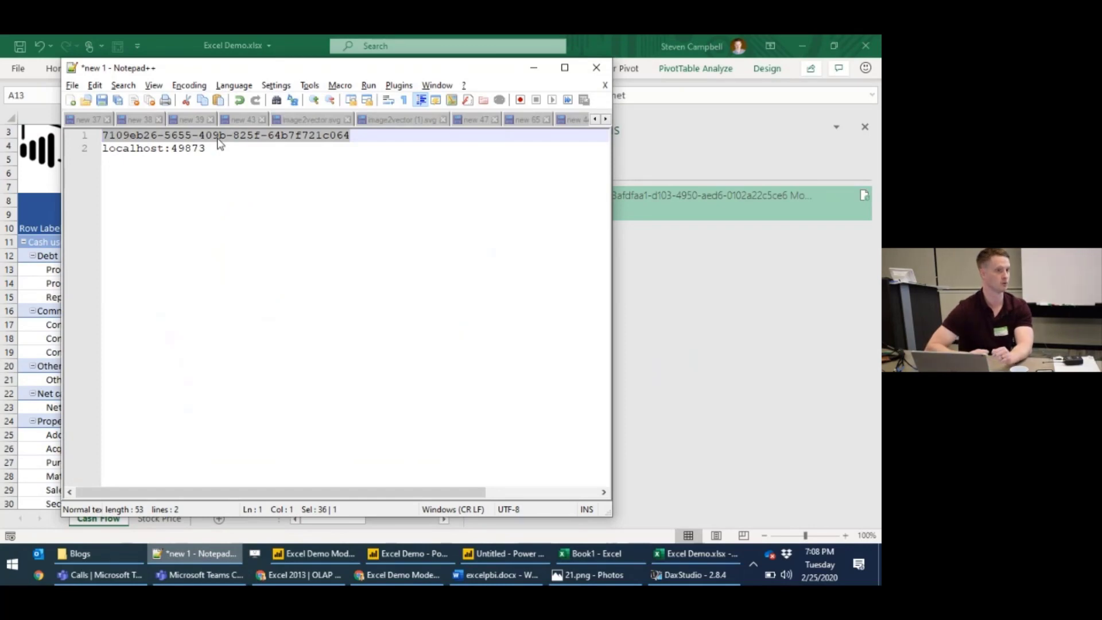
left_click(716, 148)
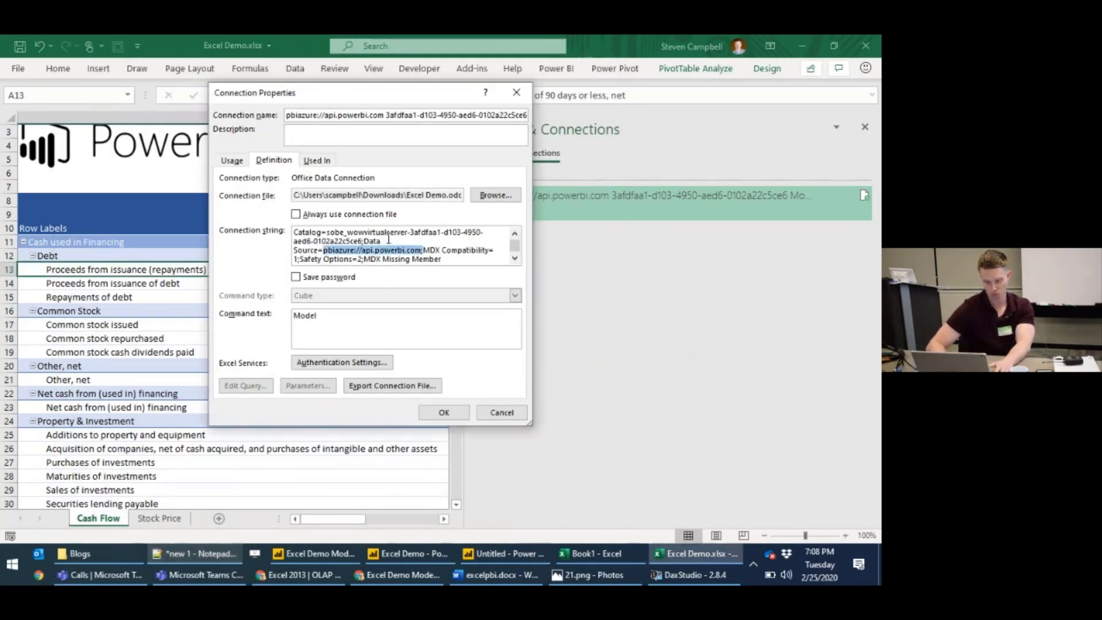
Step: Break the connection string onto new lines before Initial Catalog and Data Source, and enlarge the dialog to read it
left_click(360, 233)
scroll(360, 234, "up", 2)
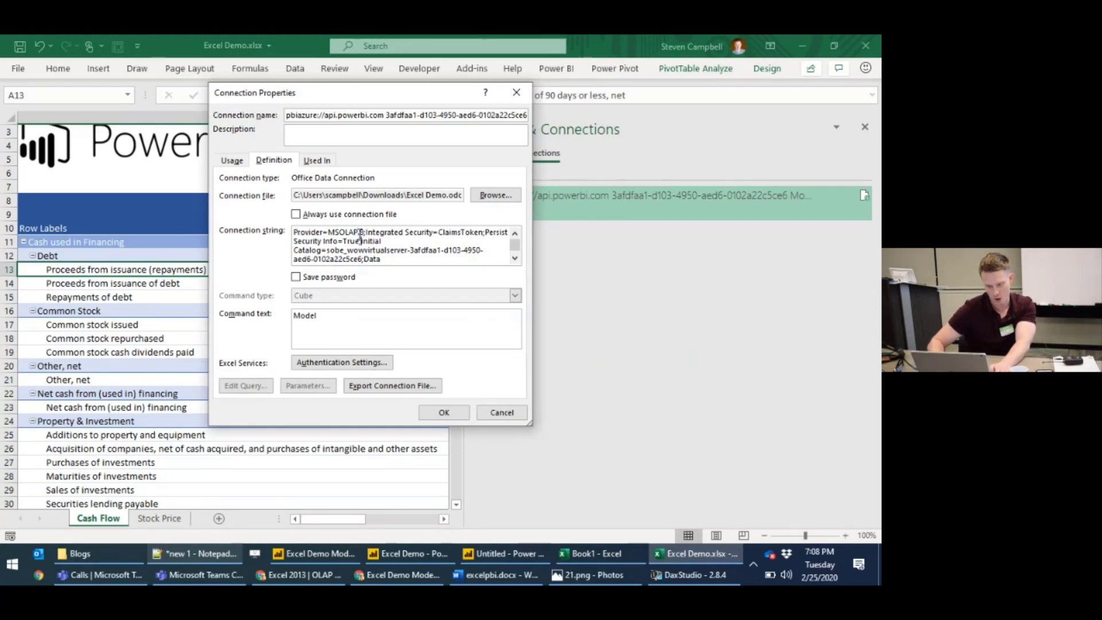
key("Return")
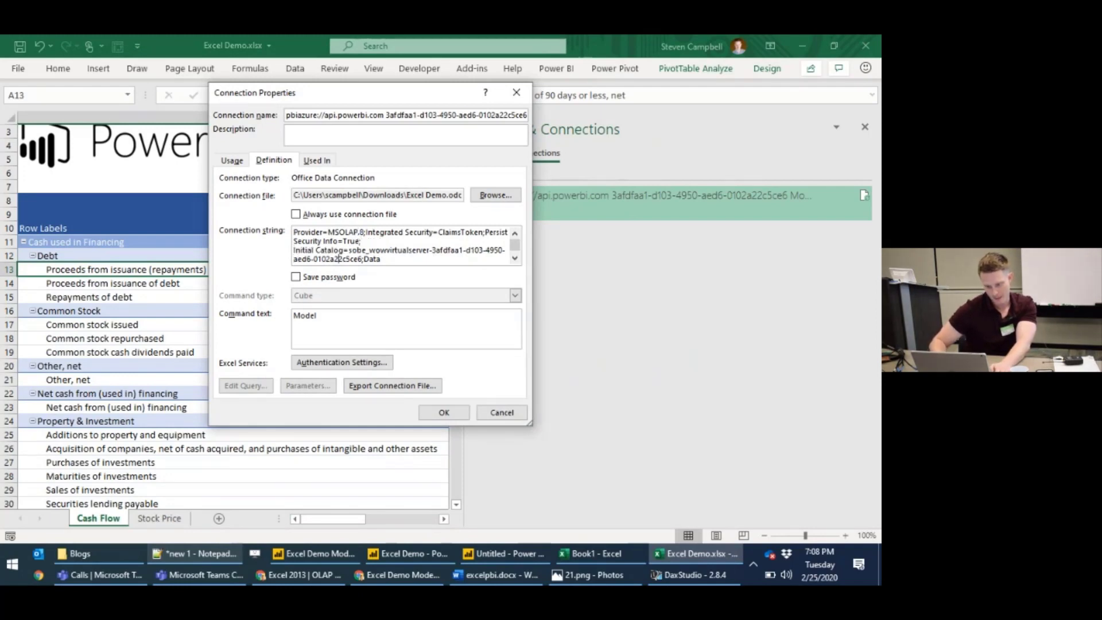
left_click(366, 259)
key("Return")
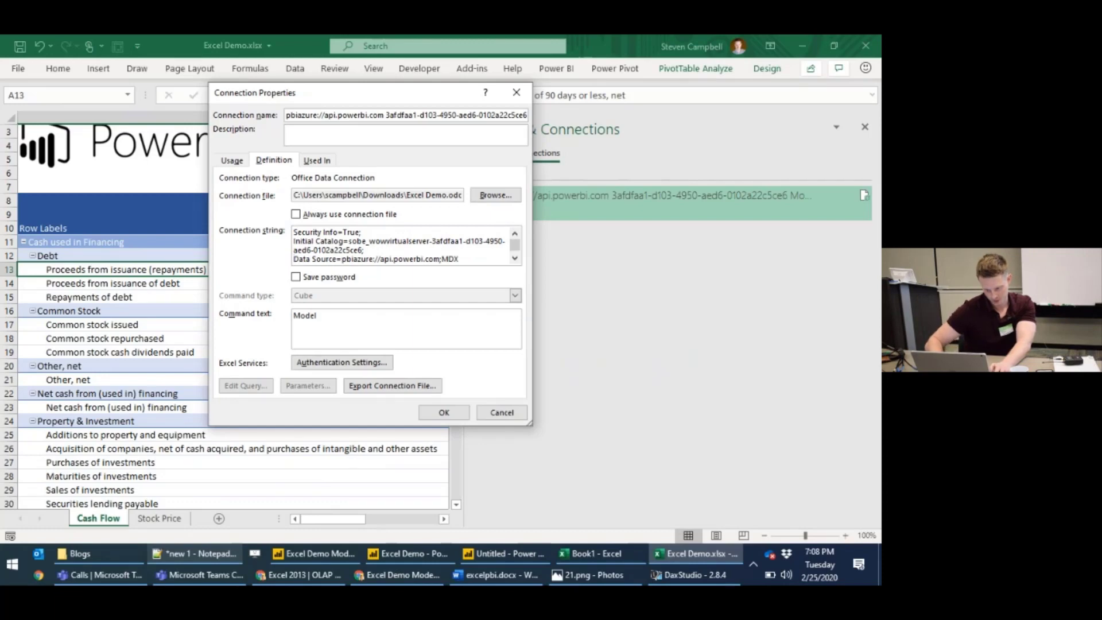
left_click(515, 258)
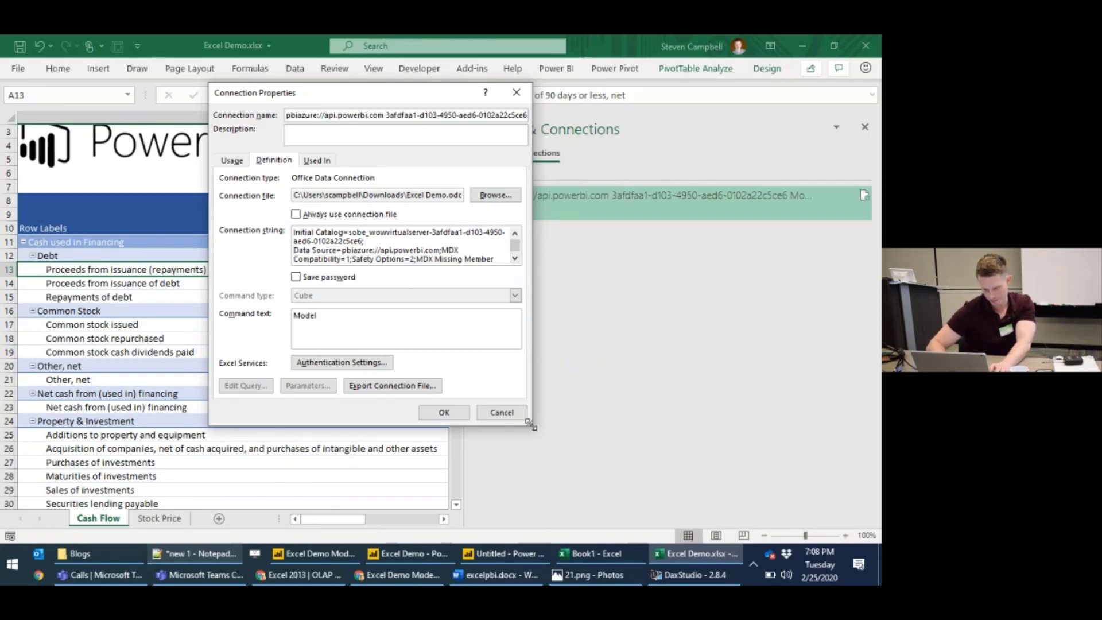
left_click_drag(531, 425, 586, 481)
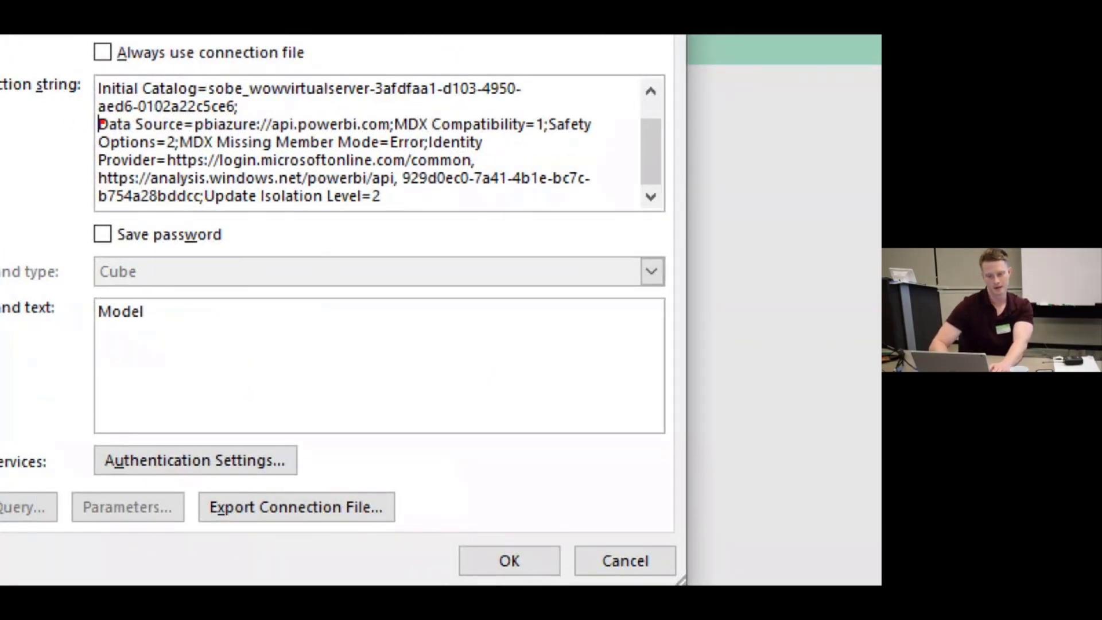
Step: Mark the Initial Catalog and Data Source lines of the connection string, and close the connection properties without saving
mouse_move(91, 107)
left_mouse_down()
mouse_move(476, 132)
mouse_move(376, 67)
mouse_move(377, 81)
left_mouse_up()
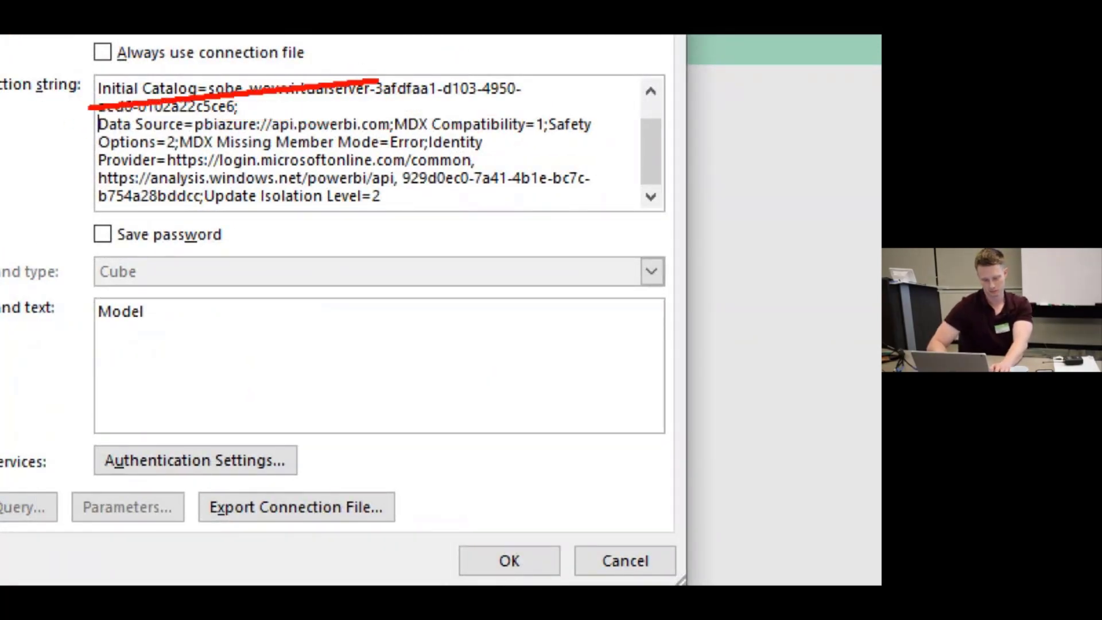
mouse_move(84, 115)
left_mouse_down()
mouse_move(419, 135)
mouse_move(389, 135)
left_mouse_up()
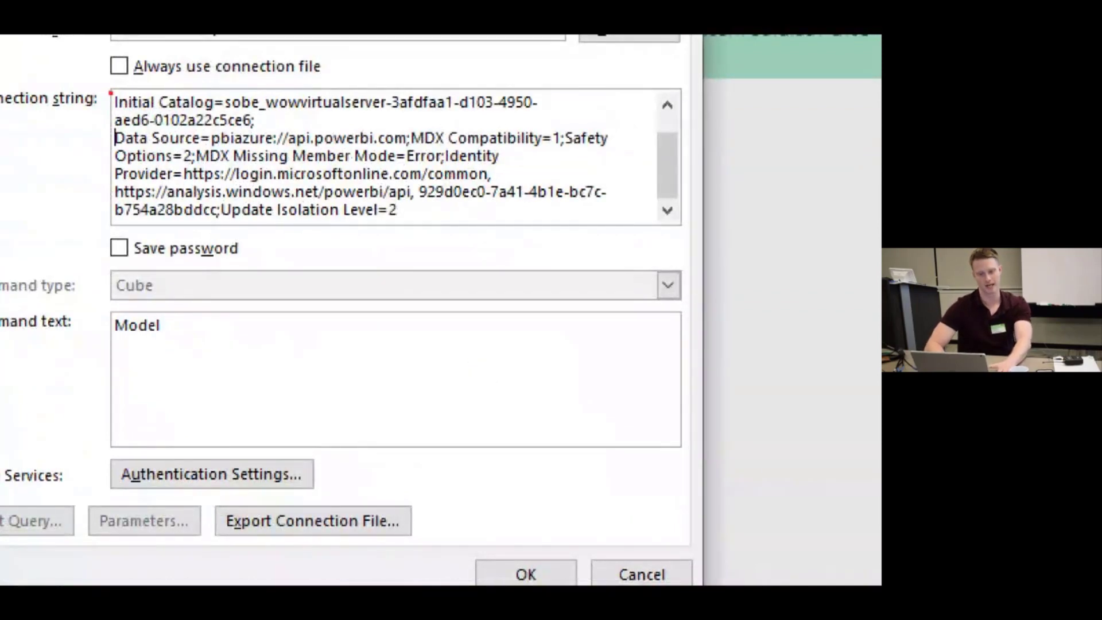
mouse_move(109, 90)
left_mouse_down()
mouse_move(445, 132)
mouse_move(563, 131)
left_mouse_up()
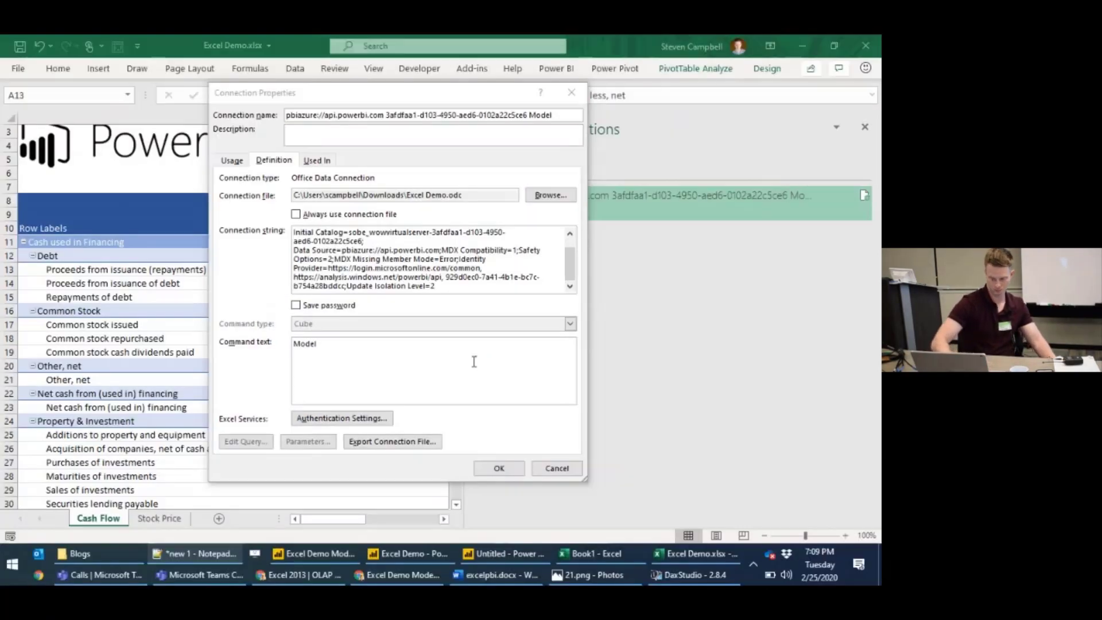
left_click(642, 575)
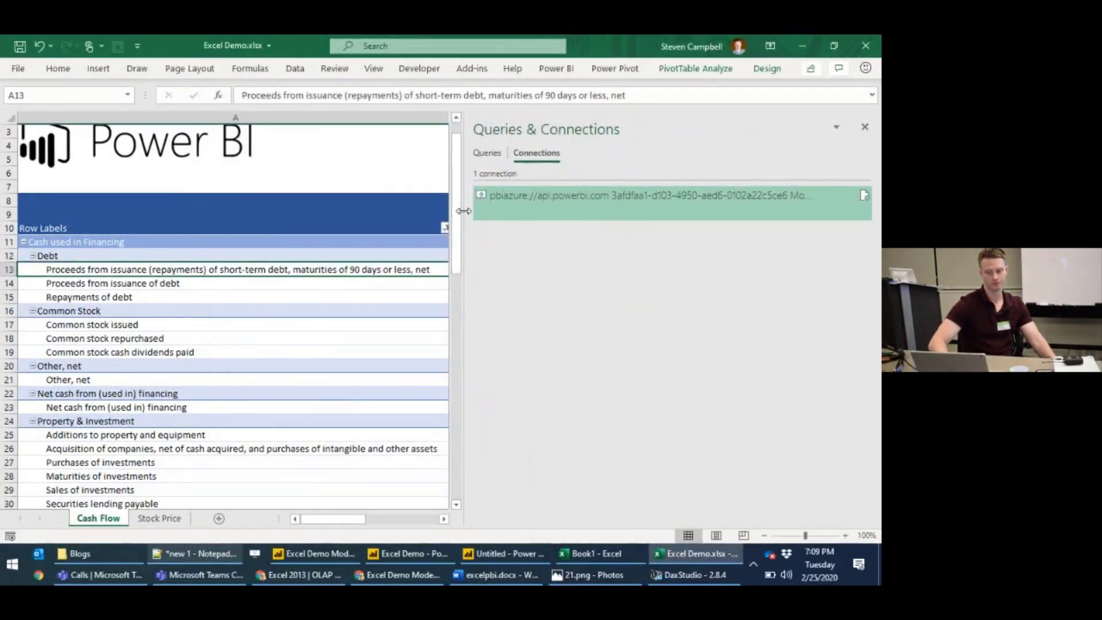
Step: Narrow the Queries & Connections pane, select cell O18 below the Type slicer and widen column O
left_click_drag(466, 217, 728, 228)
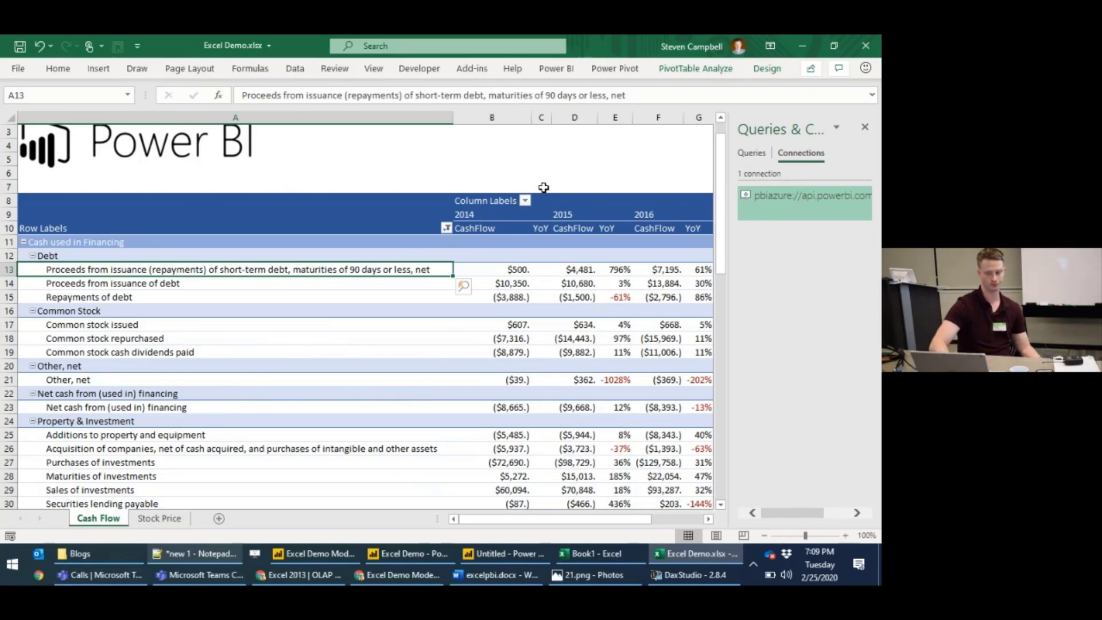
scroll(553, 201, "right", 5)
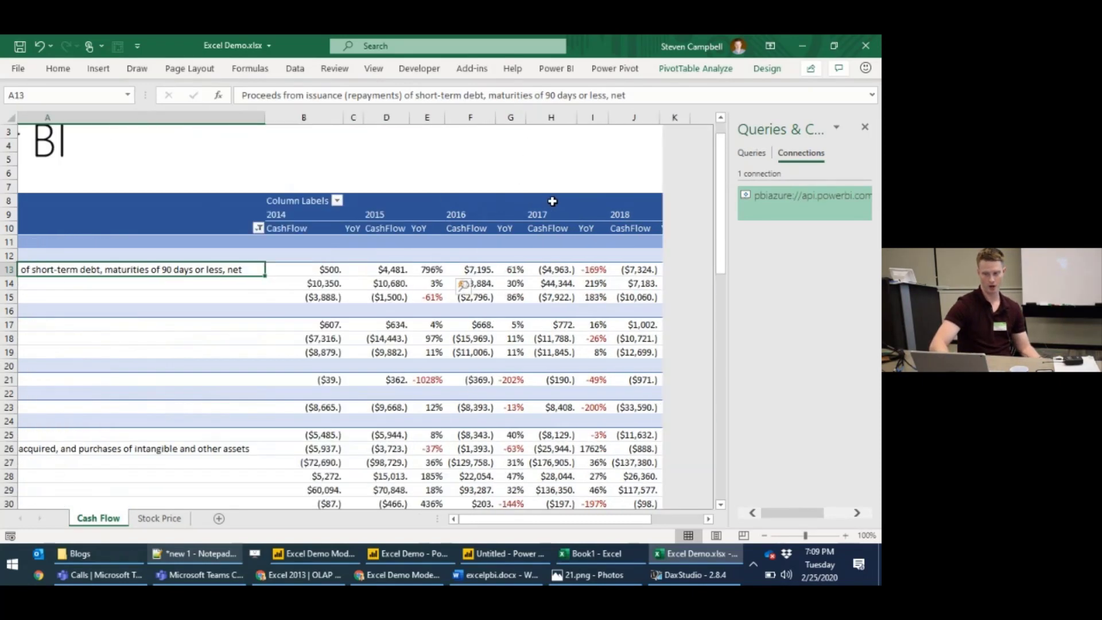
scroll(552, 201, "right", 10)
scroll(553, 201, "up", 1)
left_click(315, 365)
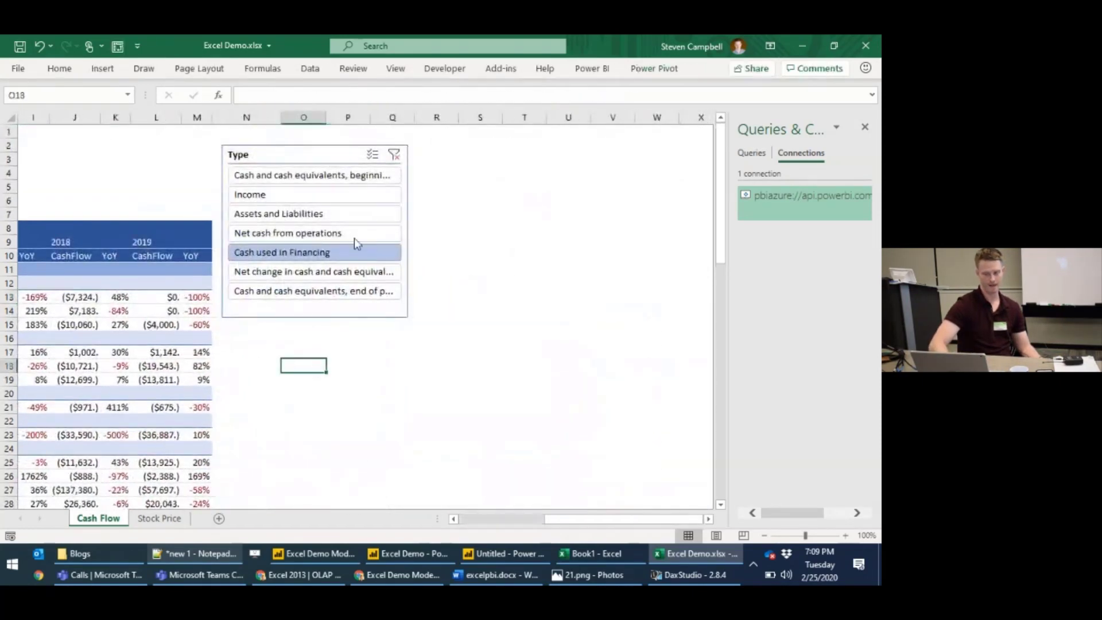
left_click_drag(327, 117, 520, 127)
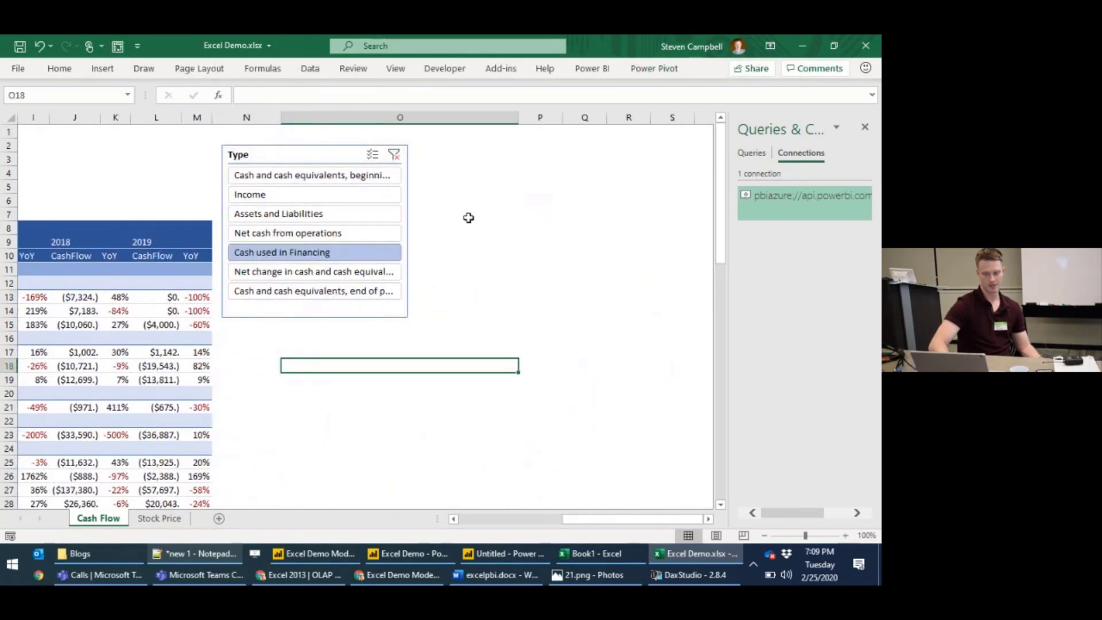
Step: Start a CUBEVALUE formula in cell O18 of the Cash Flow sheet
type("=")
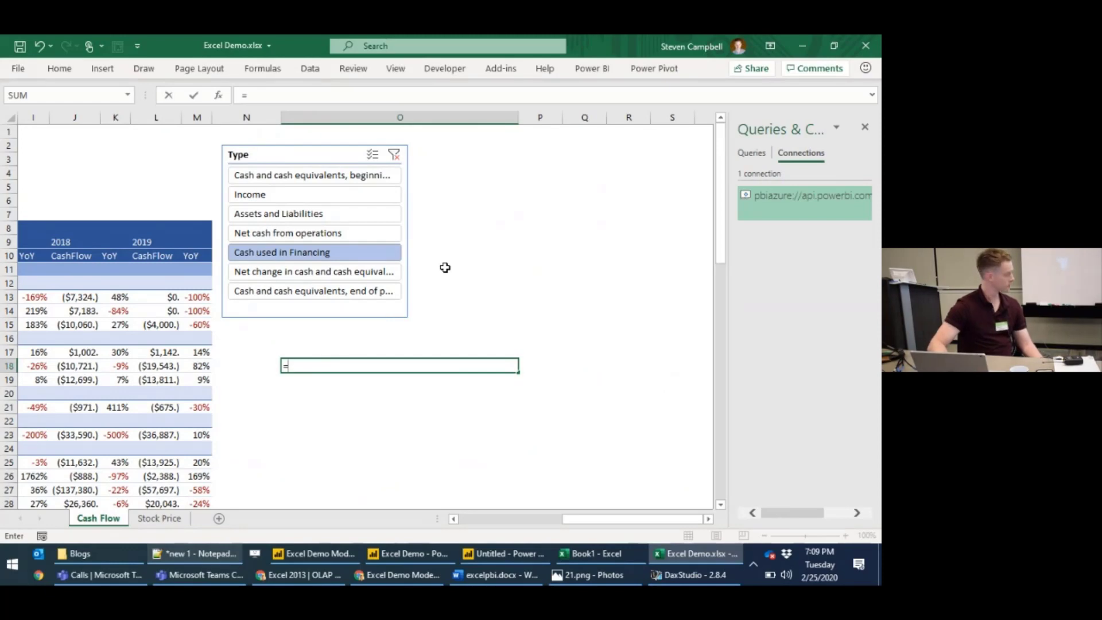
type("cube")
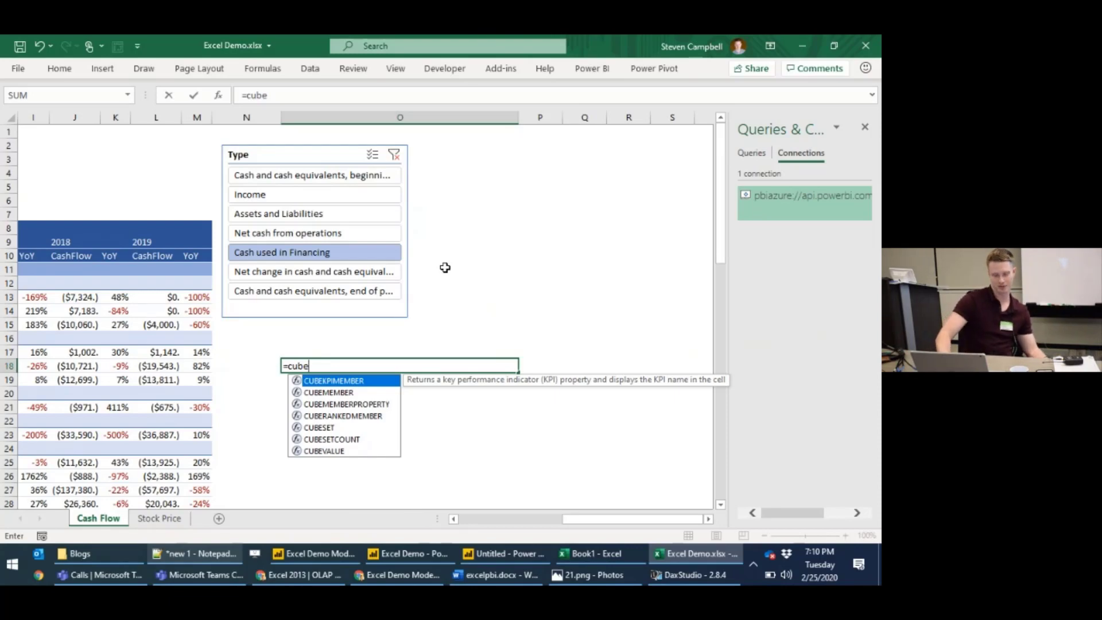
key("Down")
key("Down")
key("Down")
key("Down")
key("Down")
key("Down")
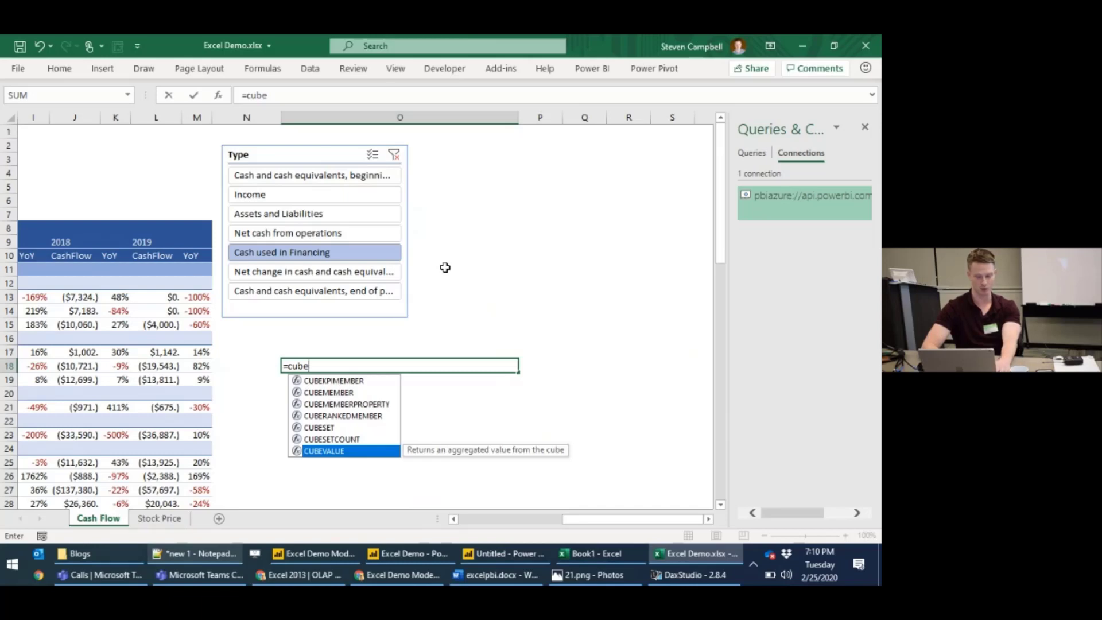
key("Tab")
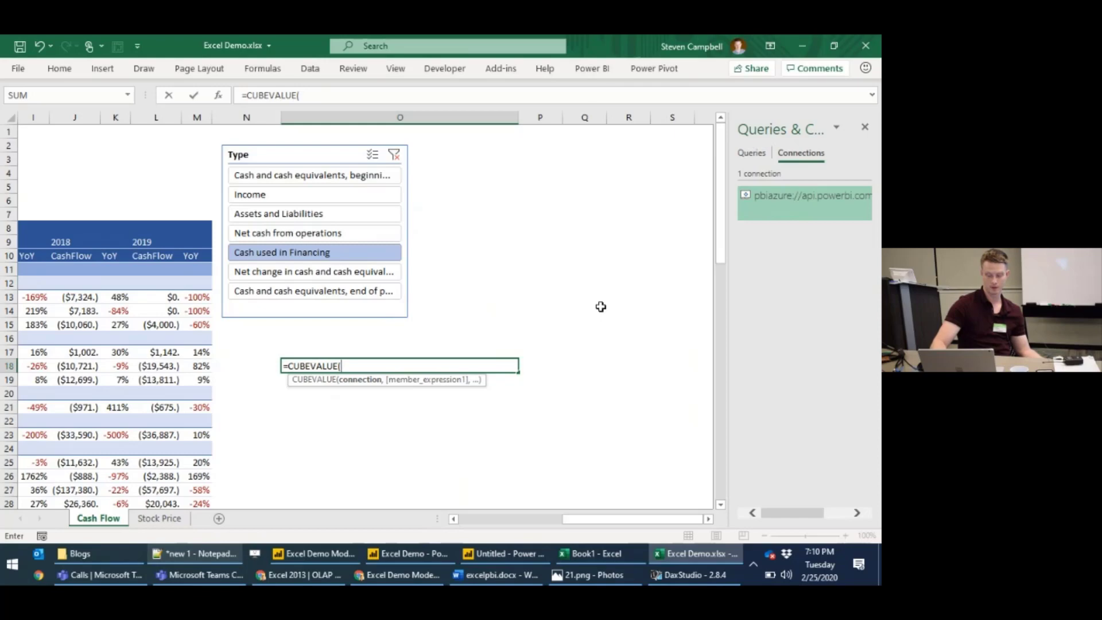
Step: Enter the pbiazure://api.powerbi.com Model connection as the first argument of the CUBEVALUE formula, marking its suggestion on screen
type("\"")
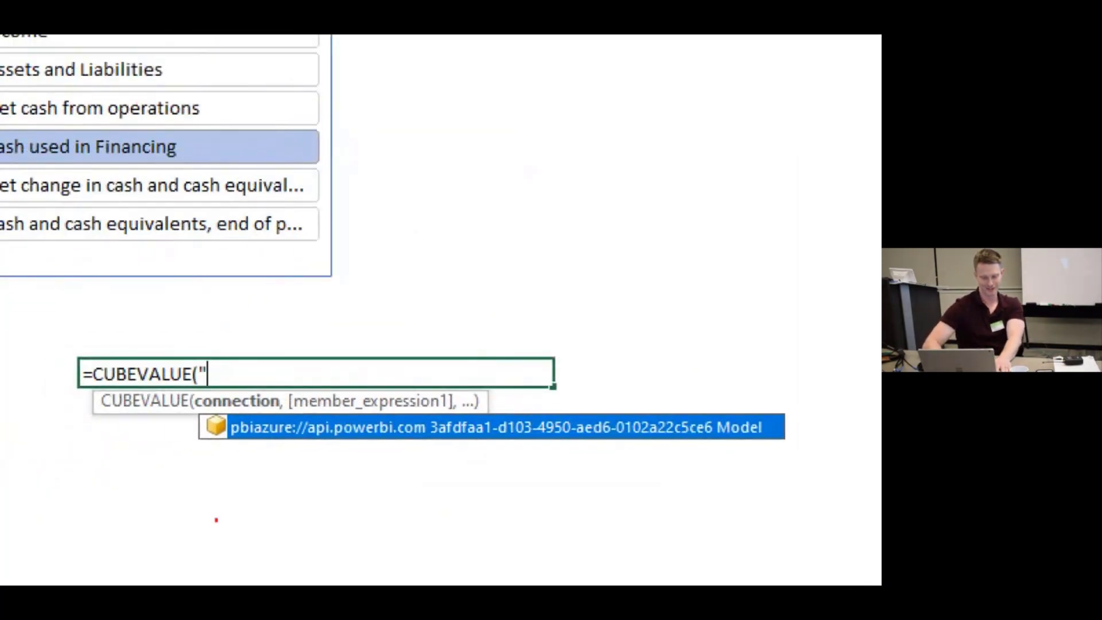
mouse_move(182, 464)
left_mouse_down()
mouse_move(369, 352)
mouse_move(847, 344)
mouse_move(826, 404)
mouse_move(791, 393)
left_mouse_up()
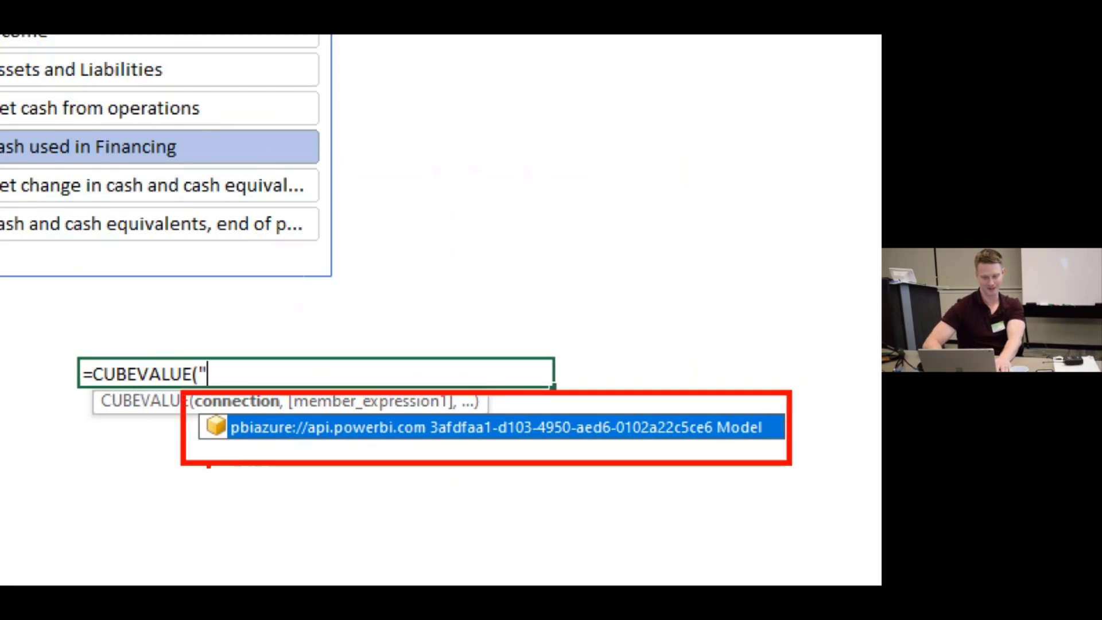
left_click_drag(190, 441, 235, 441)
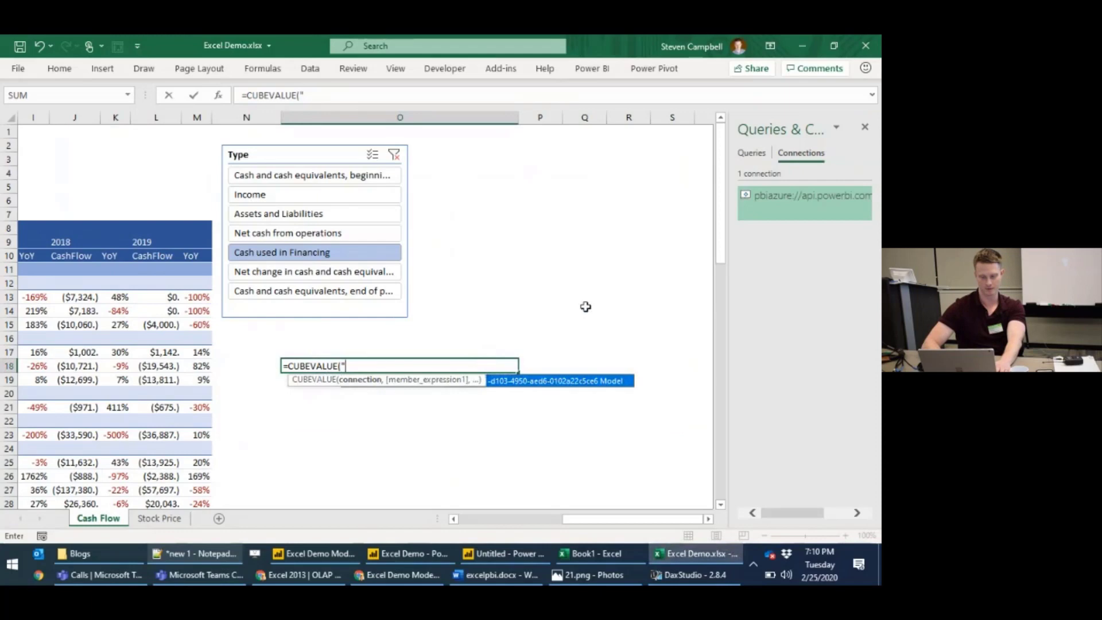
key("Tab")
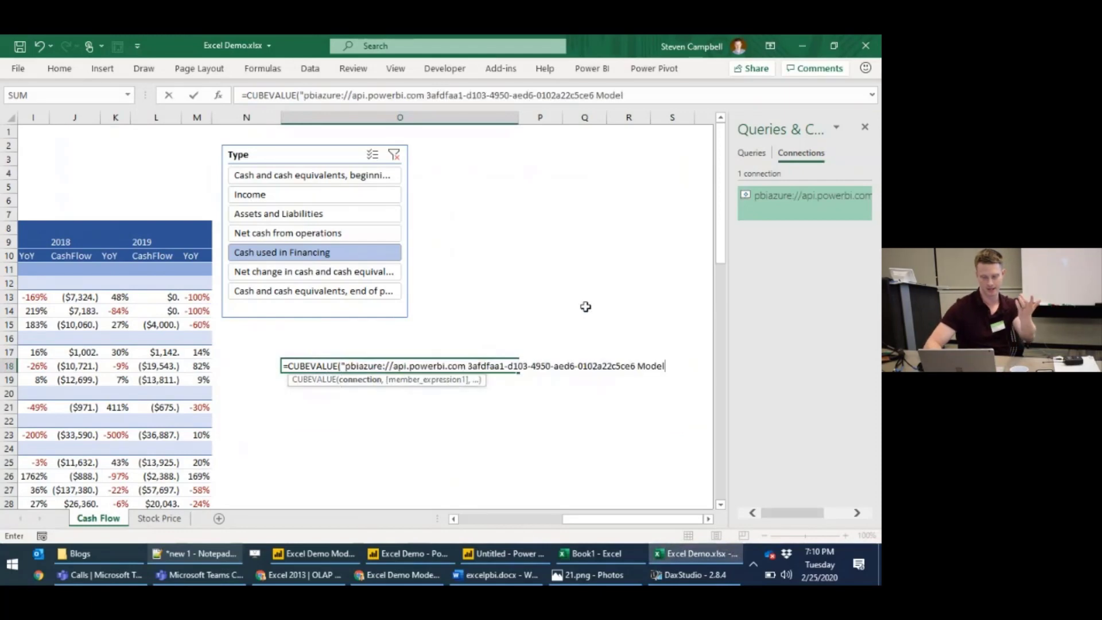
type("\",")
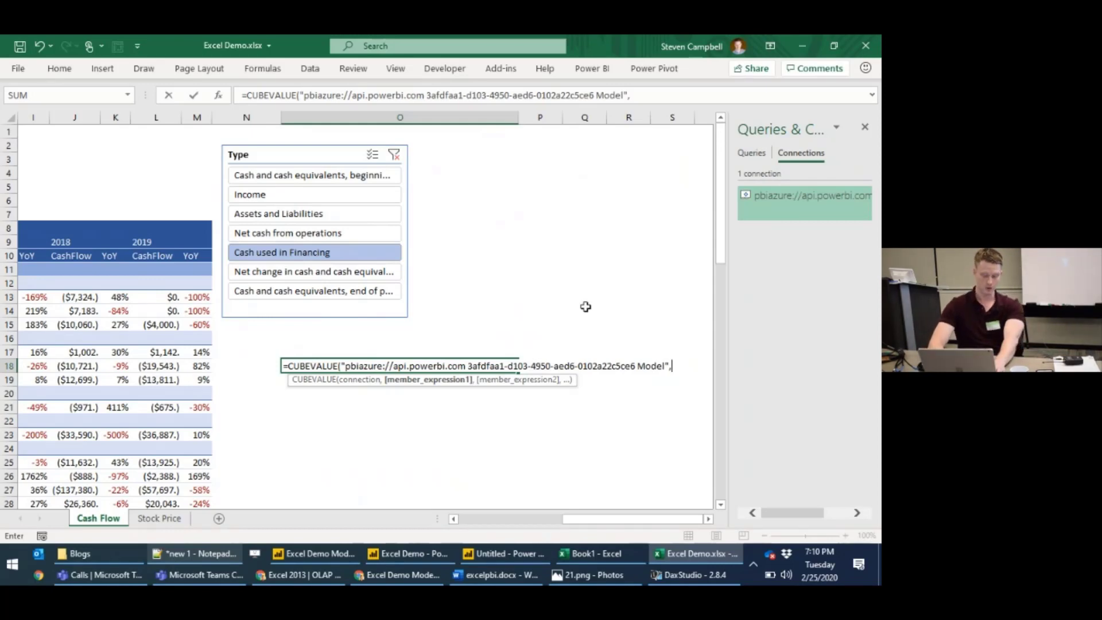
Step: Begin the first member expression of the CUBEVALUE formula with the suggested [Measures] group
type("\"")
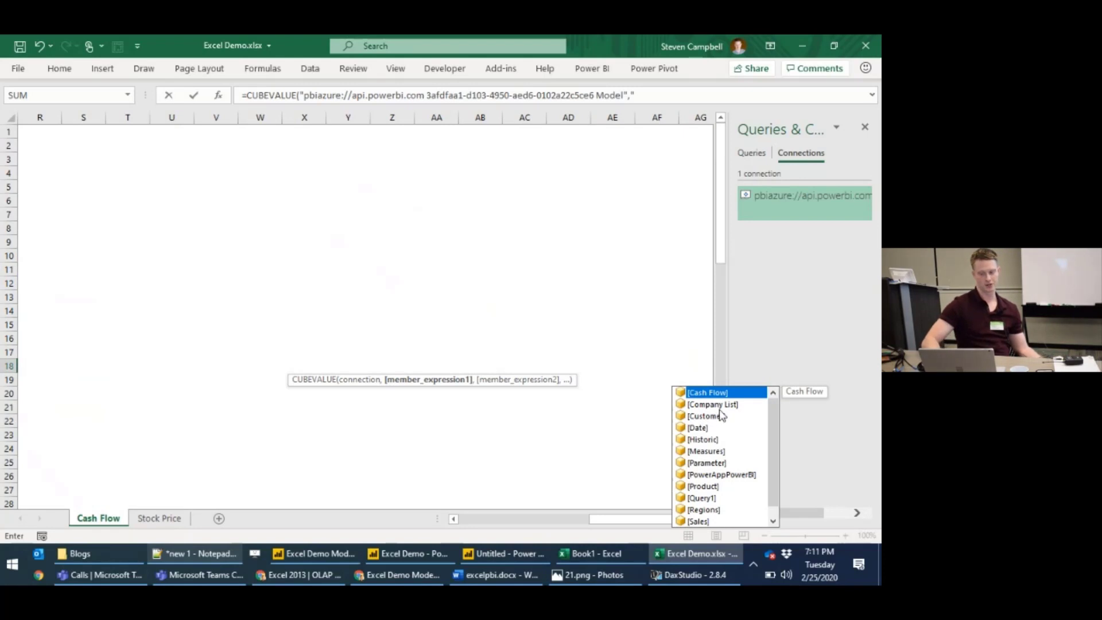
key("Down")
key("Down")
key("Down")
key("Down")
key("Down")
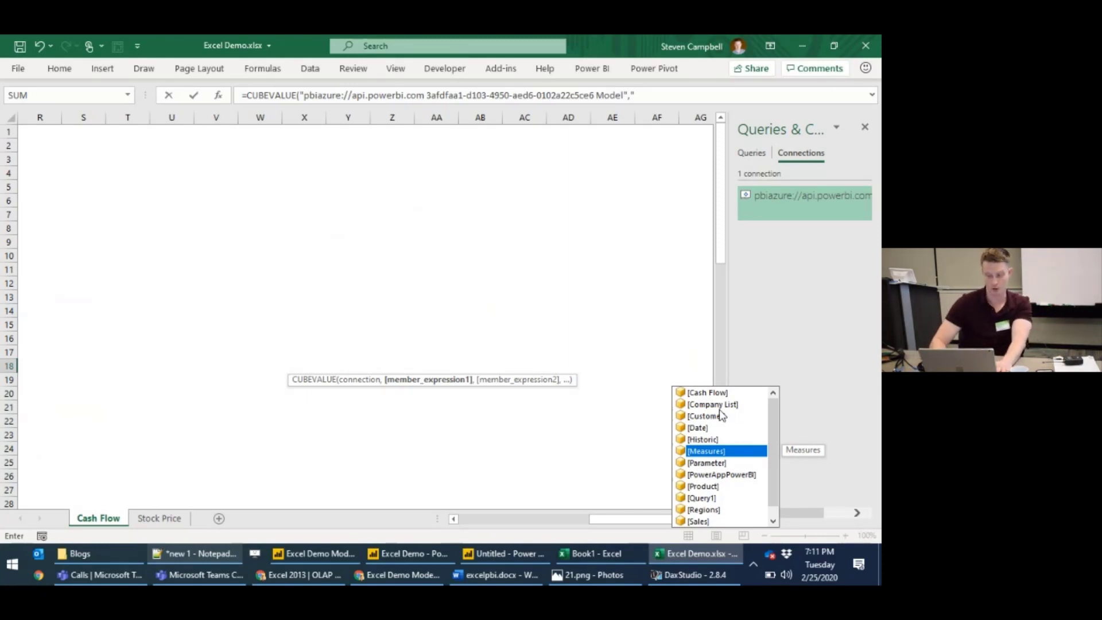
key("Tab")
Step: Complete the member expression with the [Stock Price] measure and commit the CUBEVALUE formula in O18
type(".")
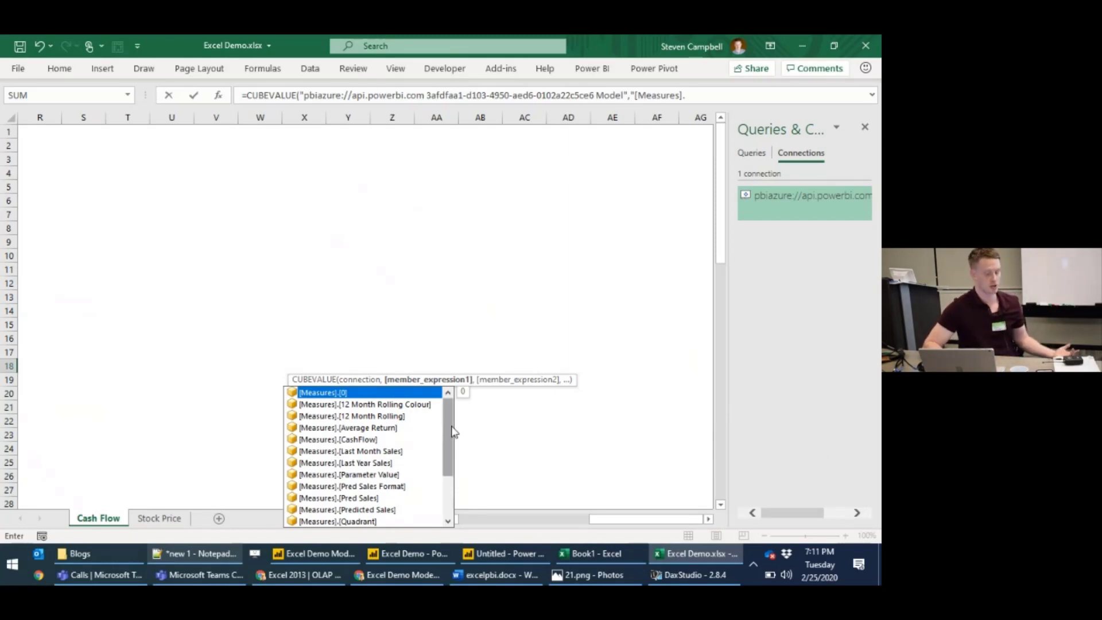
left_click_drag(452, 428, 451, 461)
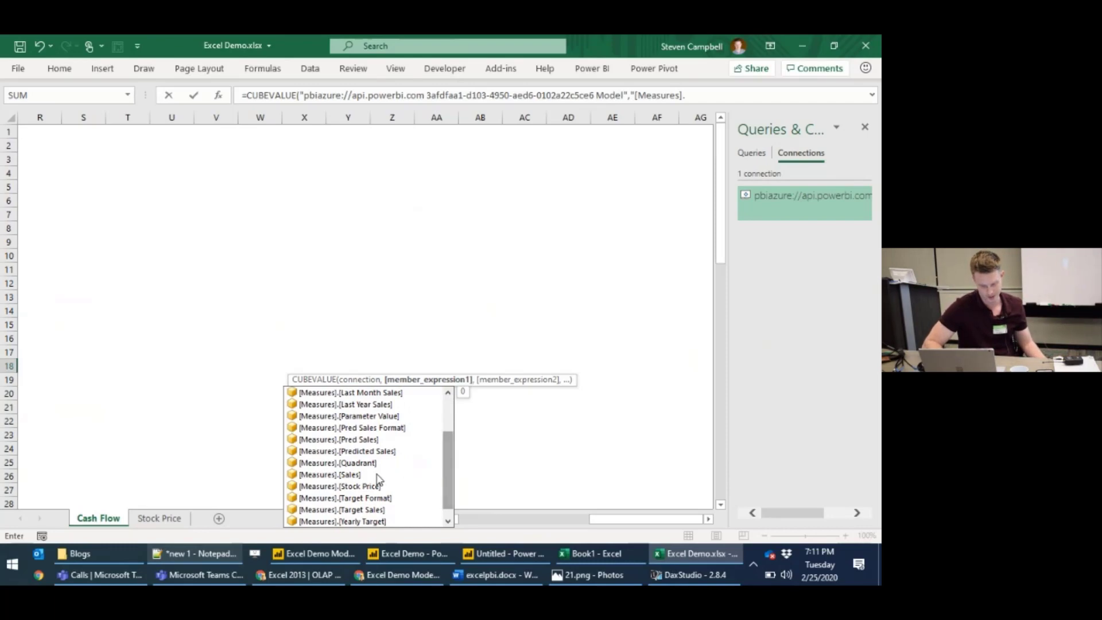
left_click(366, 488)
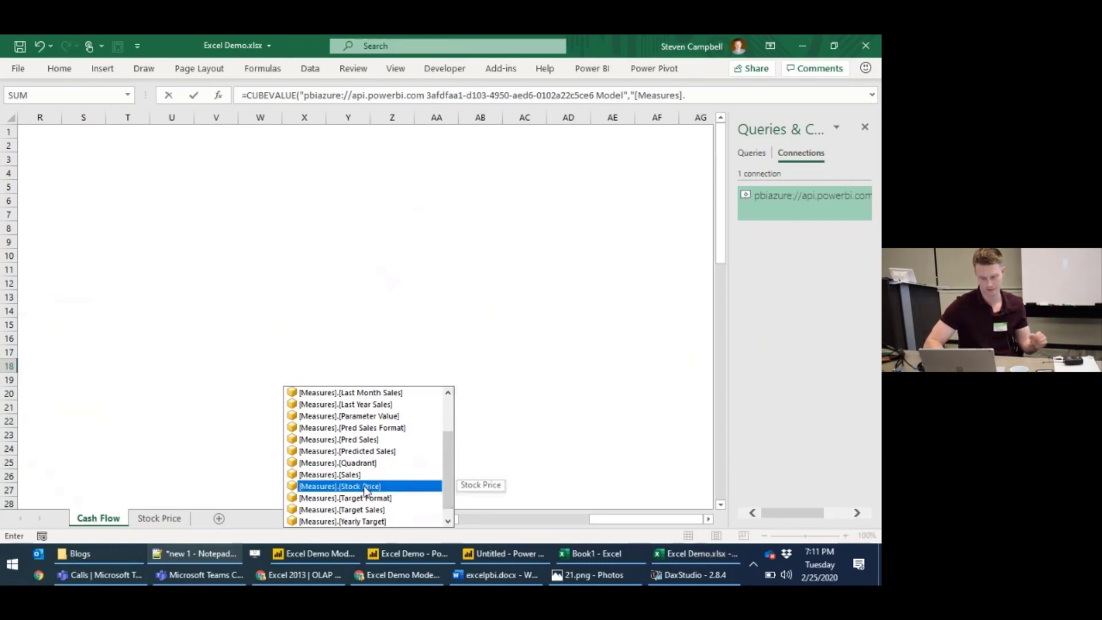
double_click(364, 487)
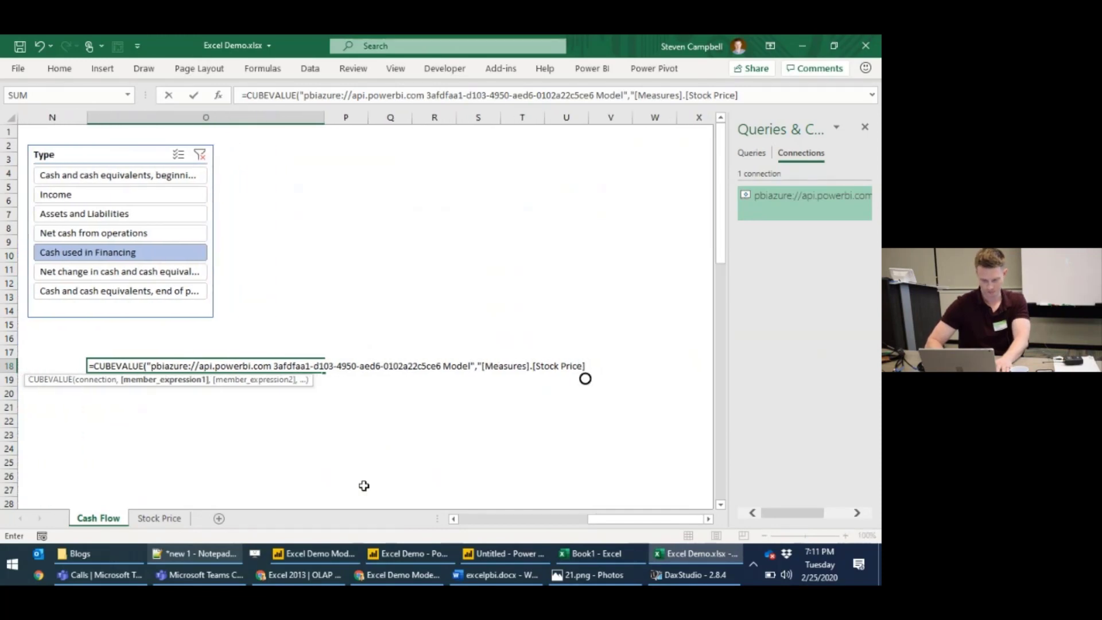
type("\"")
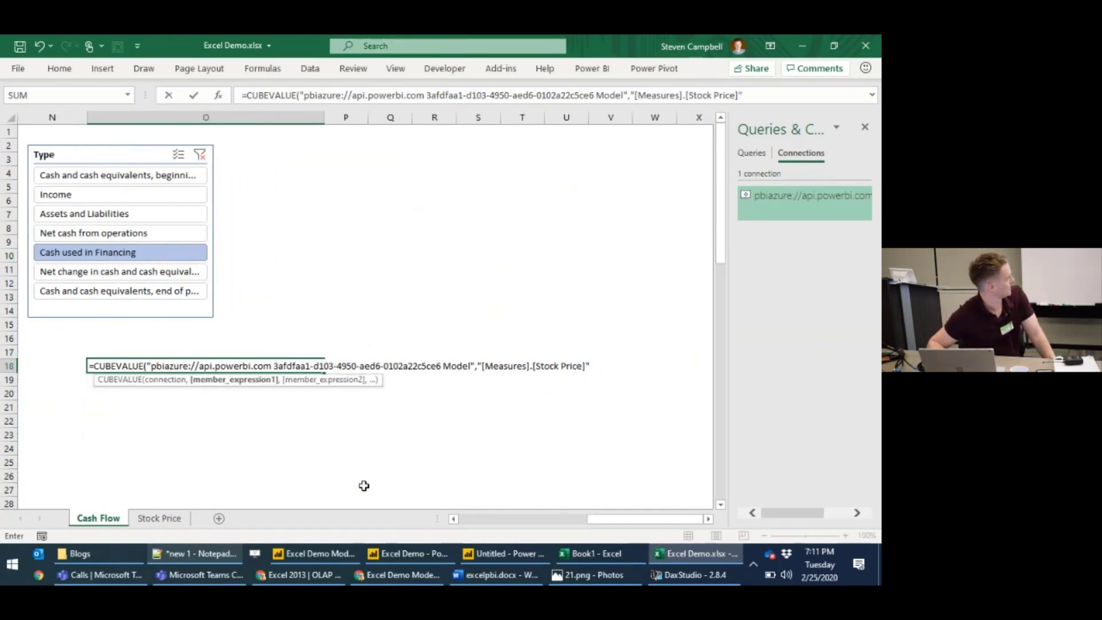
key("Return")
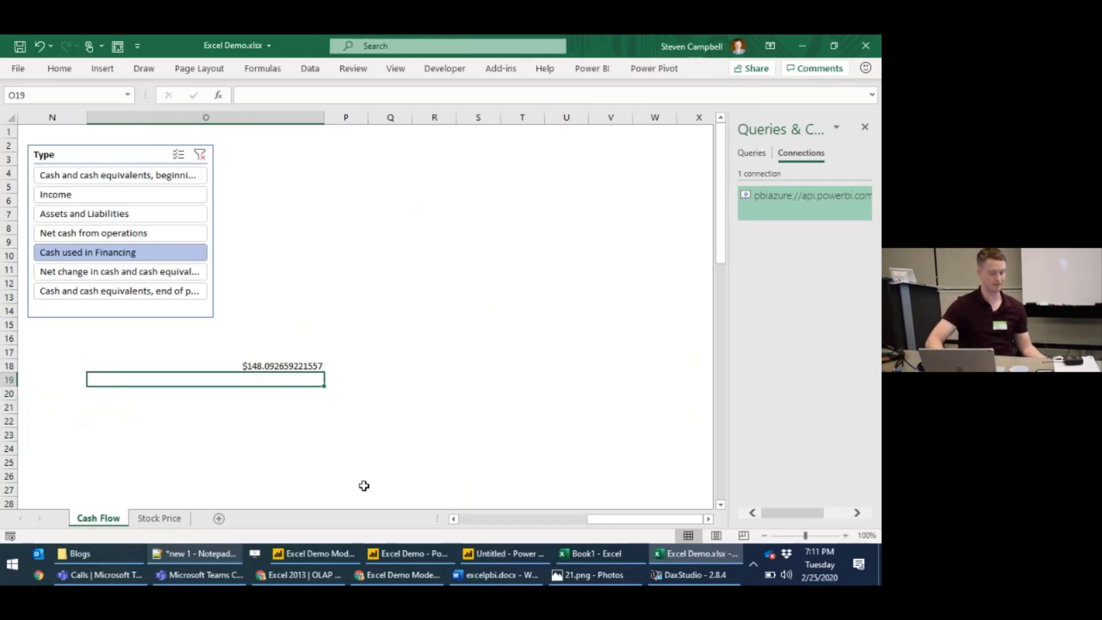
Step: Add Slicer_industry as the second member expression of the CUBEVALUE formula in O18
key("Up")
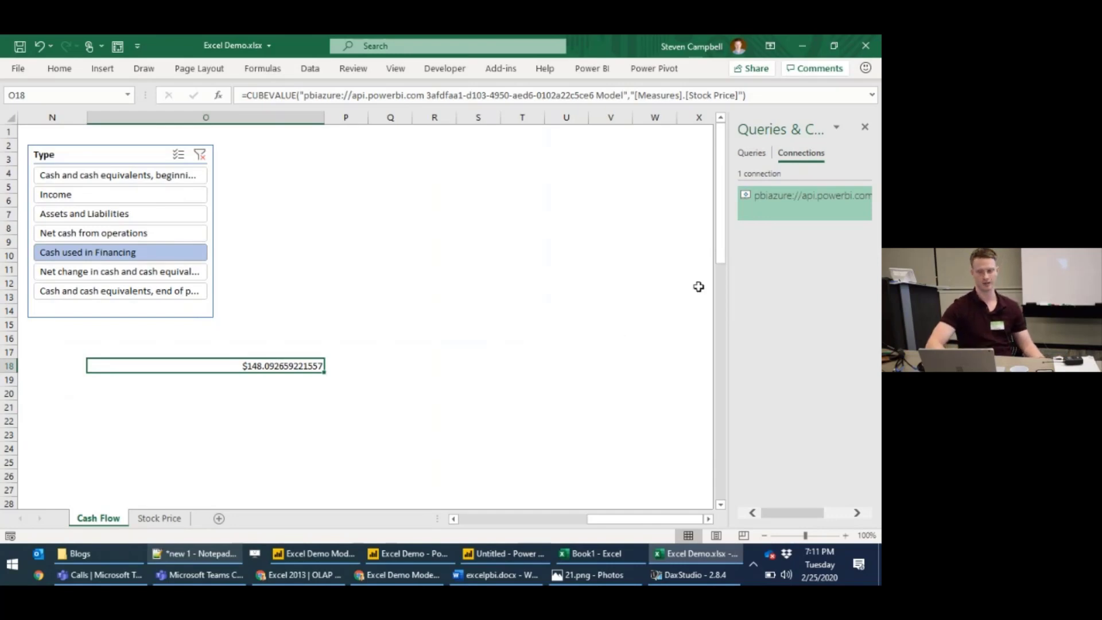
left_click(743, 98)
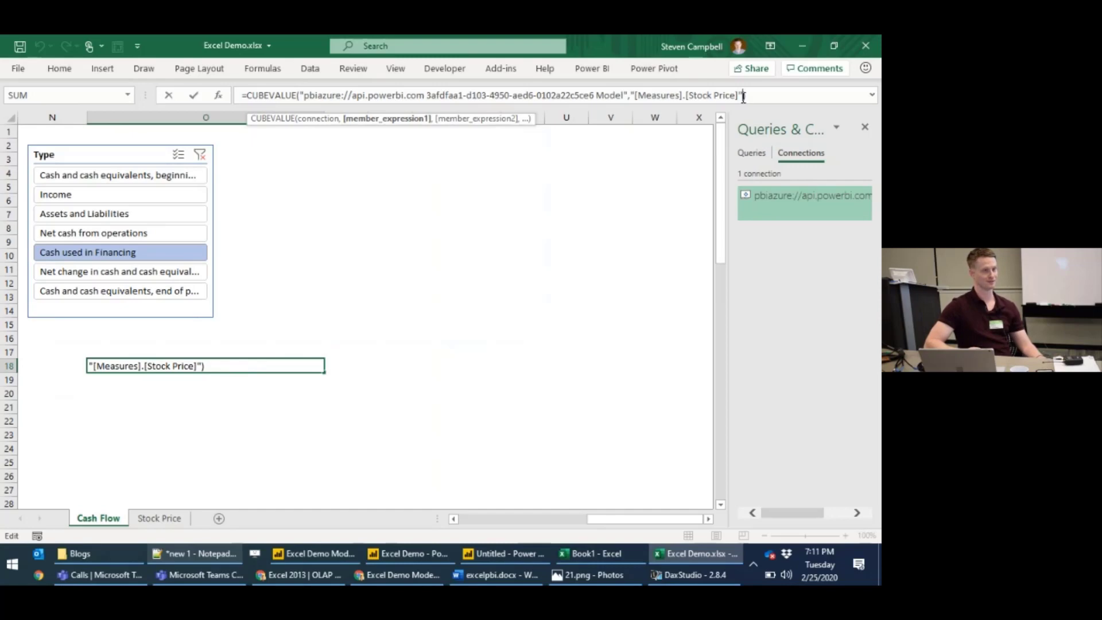
type(",")
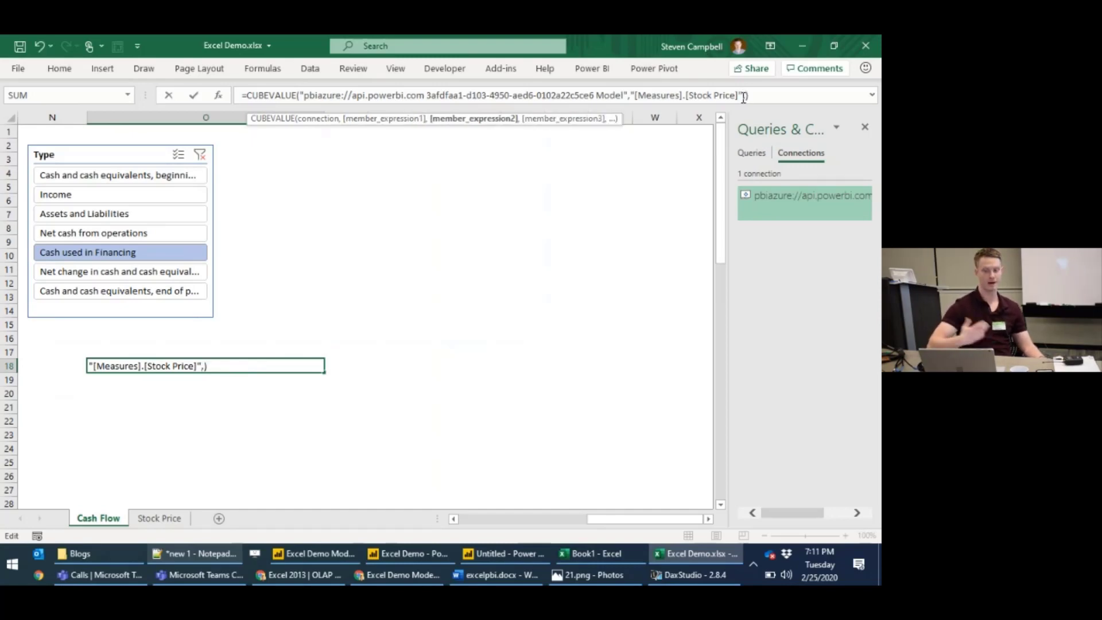
key("BackSpace")
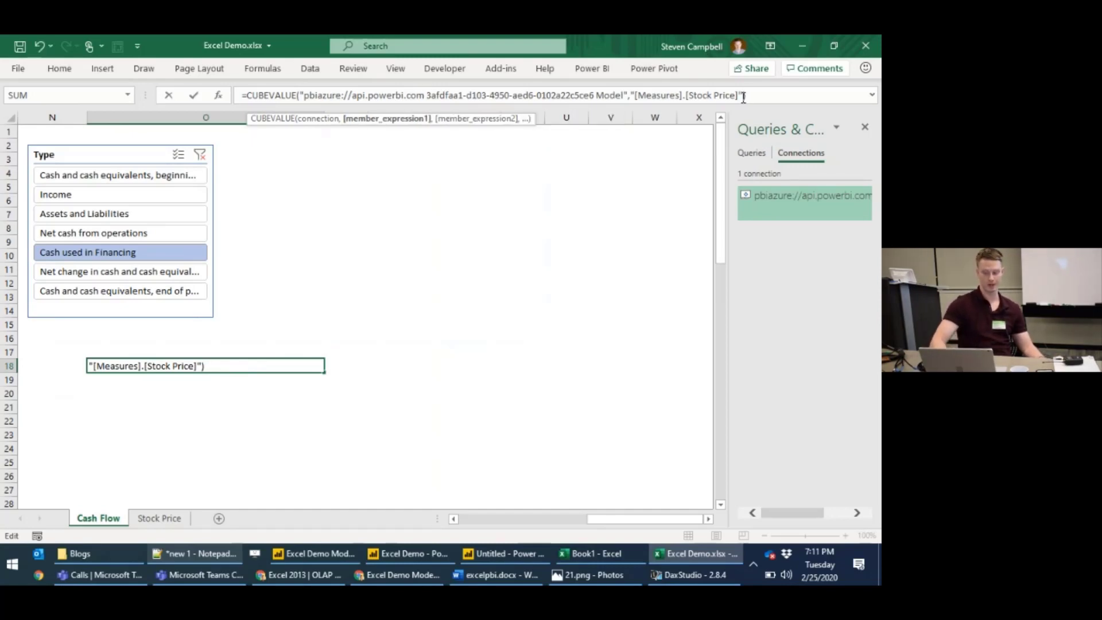
type(",")
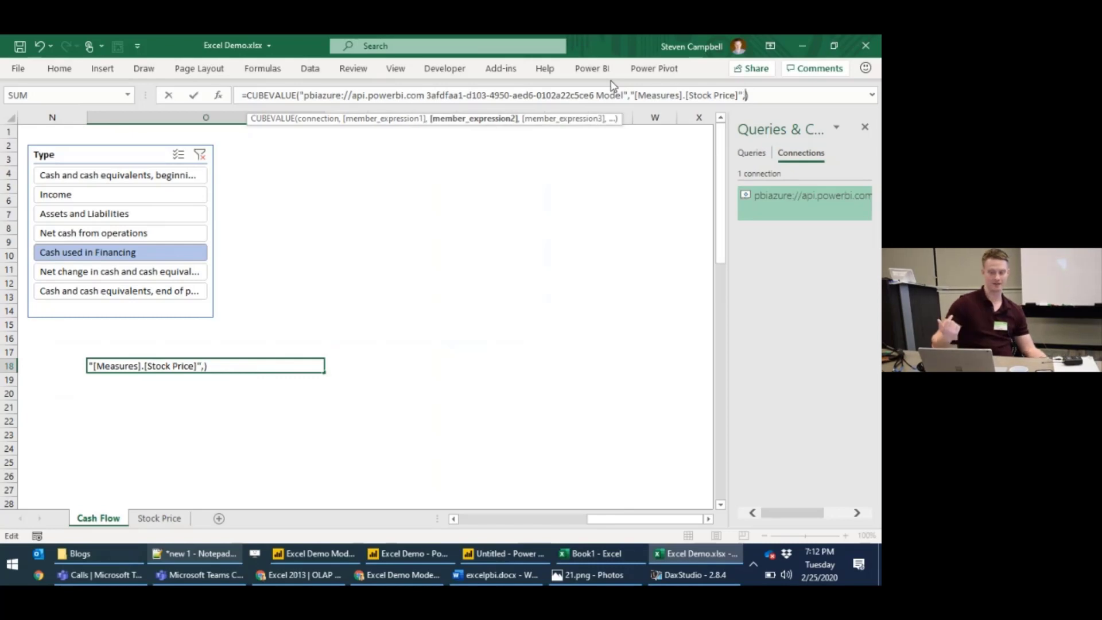
type("s")
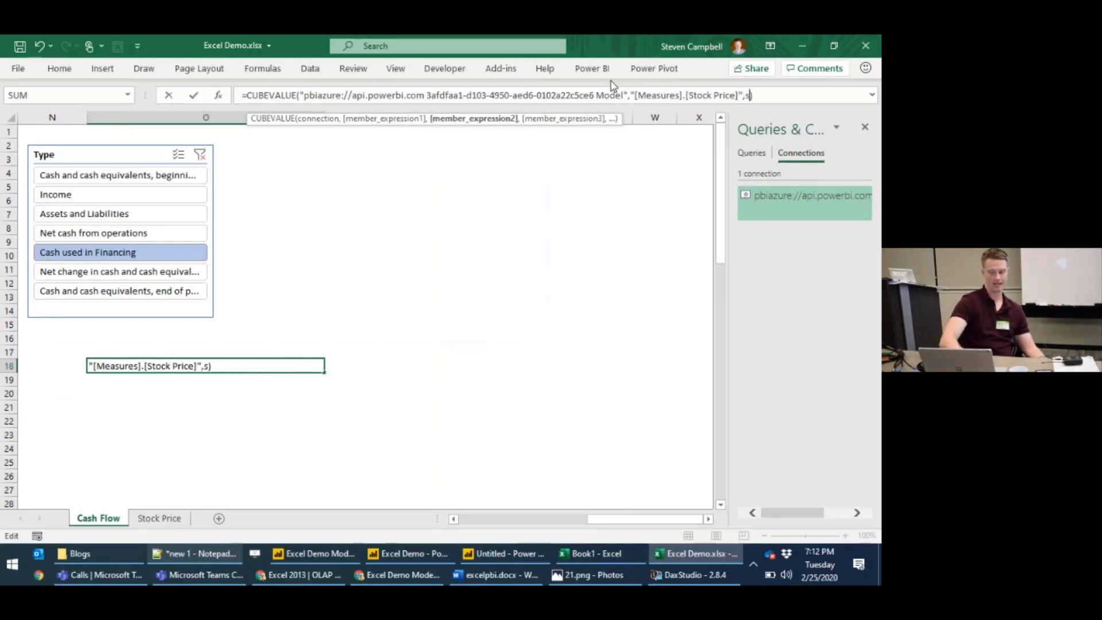
type("li")
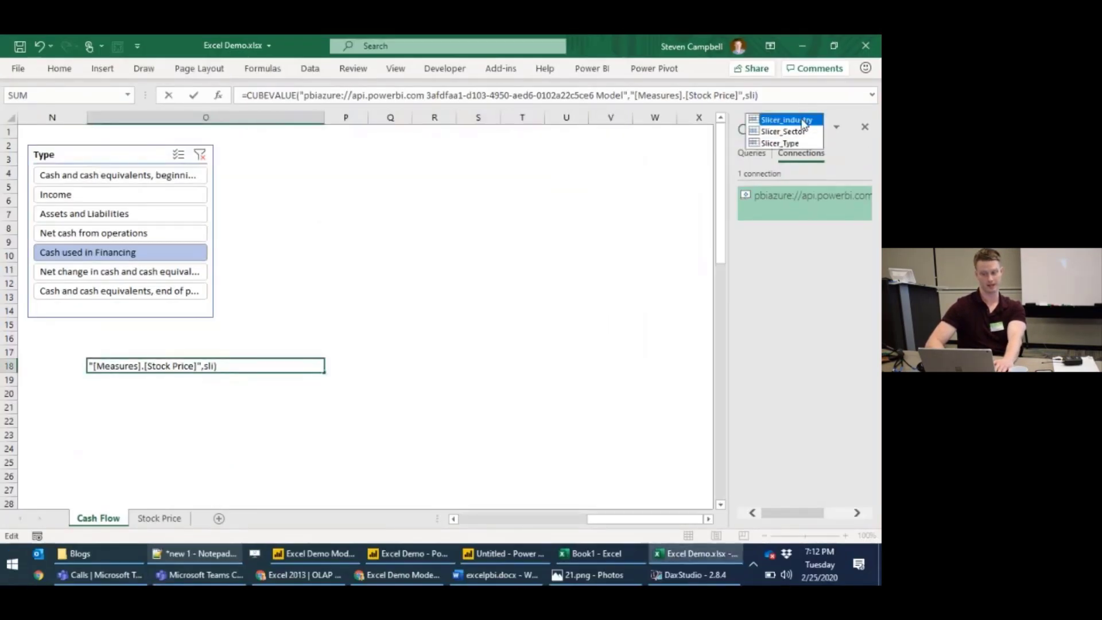
double_click(803, 122)
key("Return")
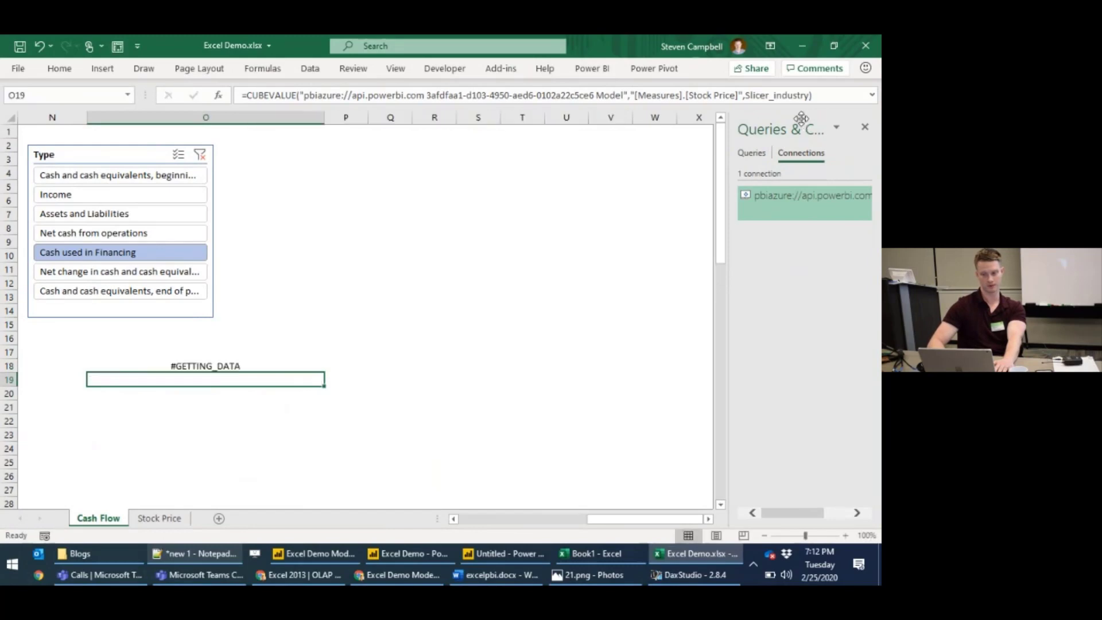
Step: Copy the CUBEVALUE formula from O18 into cell O5 of the Stock Price sheet and widen column O
scroll(318, 345, "left", 2)
left_click(337, 364)
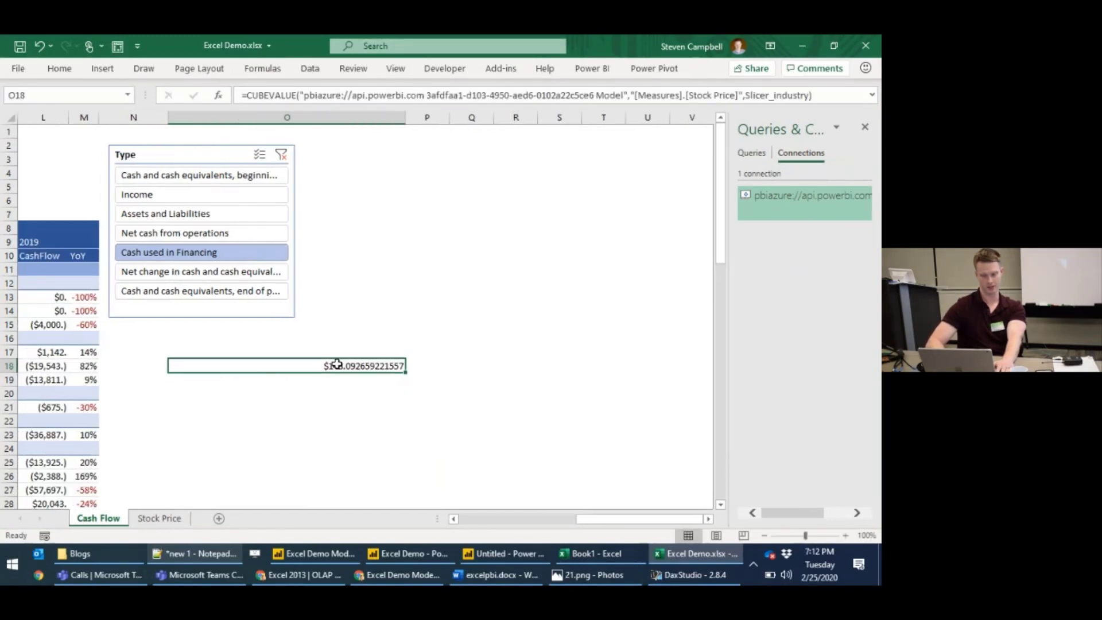
left_click(274, 102)
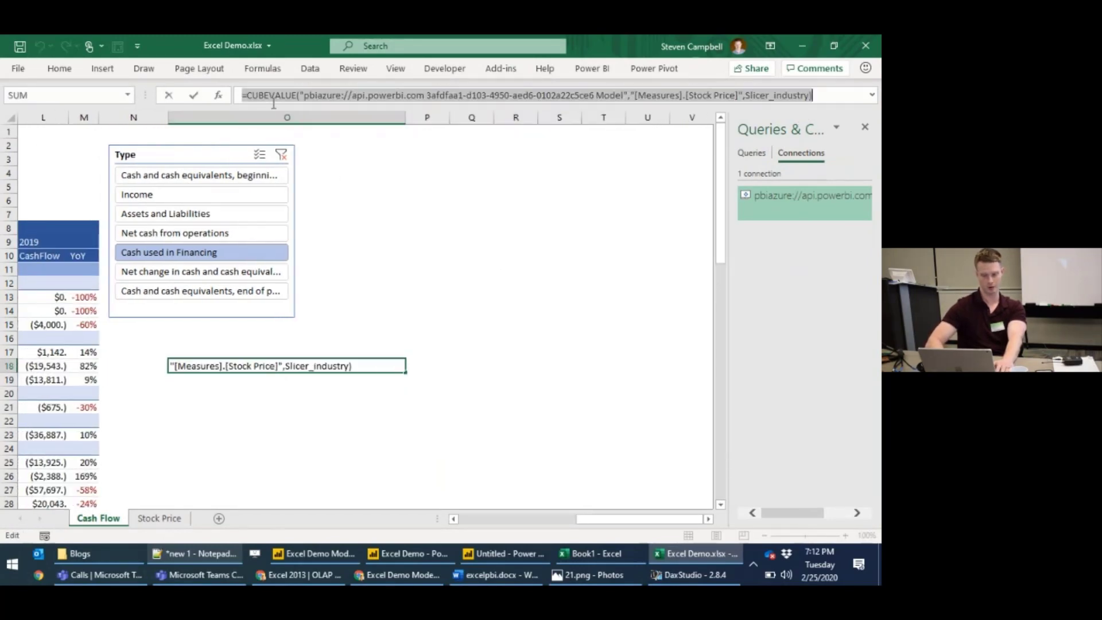
key("Escape")
left_click(159, 519)
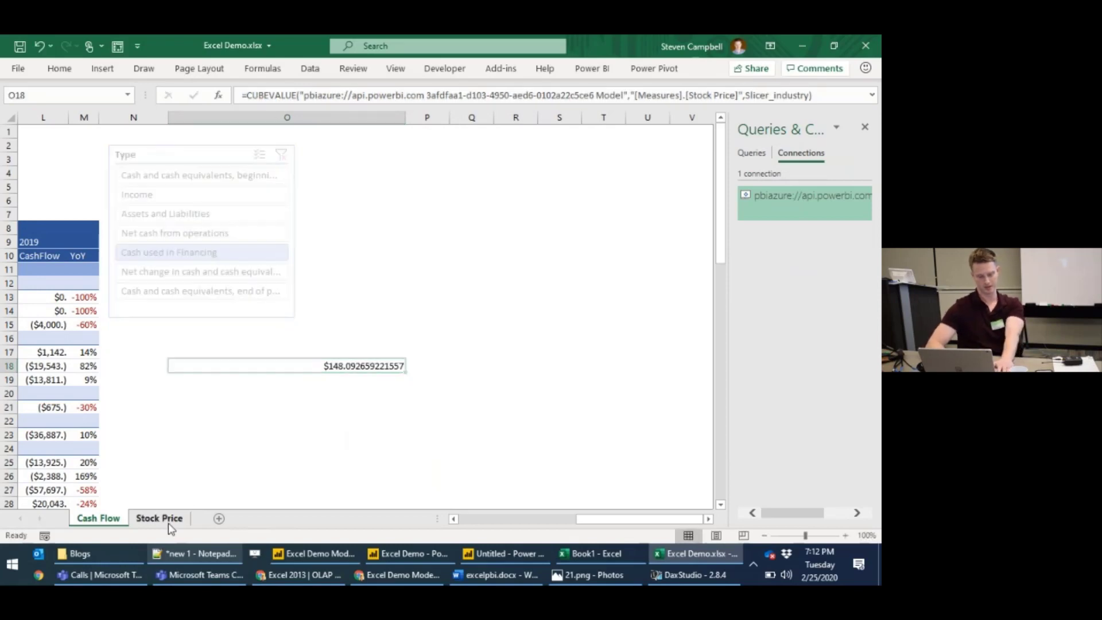
scroll(543, 262, "left", 1)
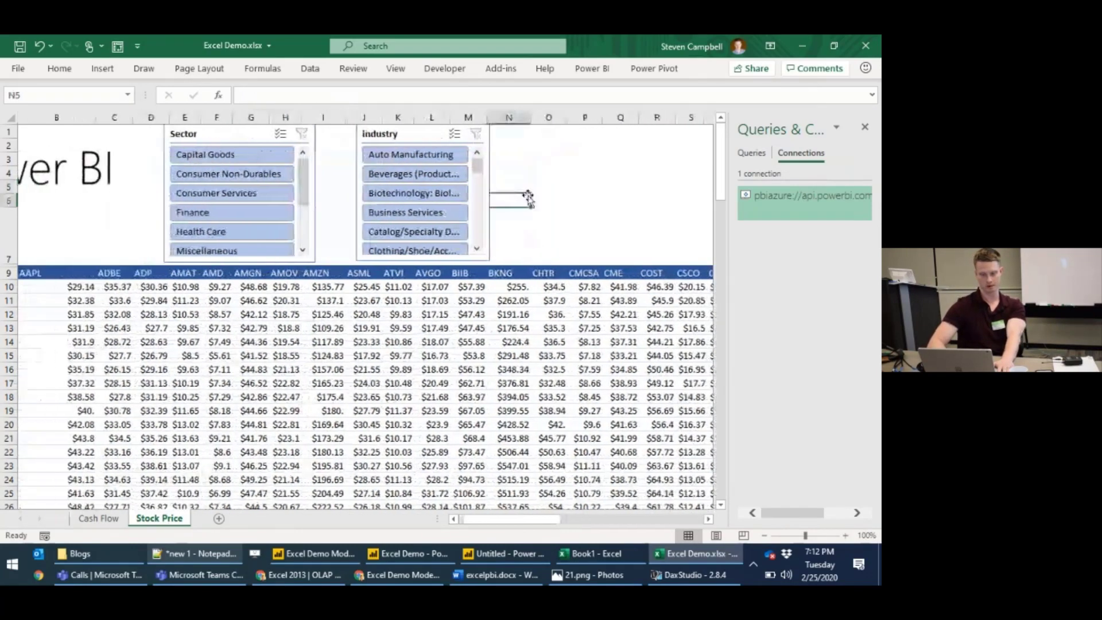
left_click(554, 184)
key("ctrl+v")
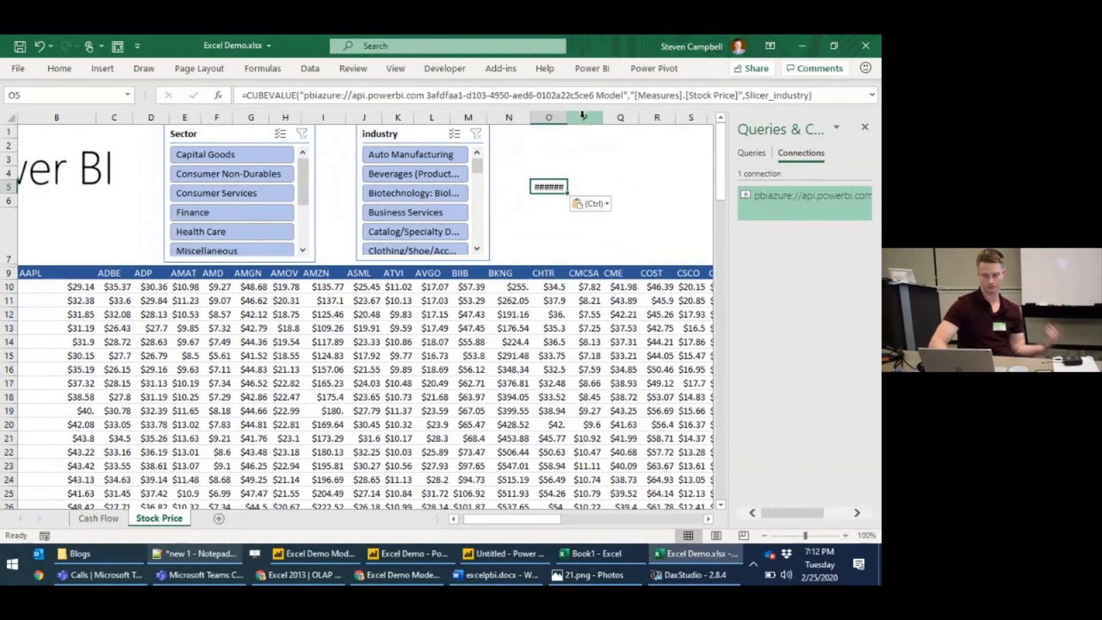
left_click_drag(568, 117, 645, 113)
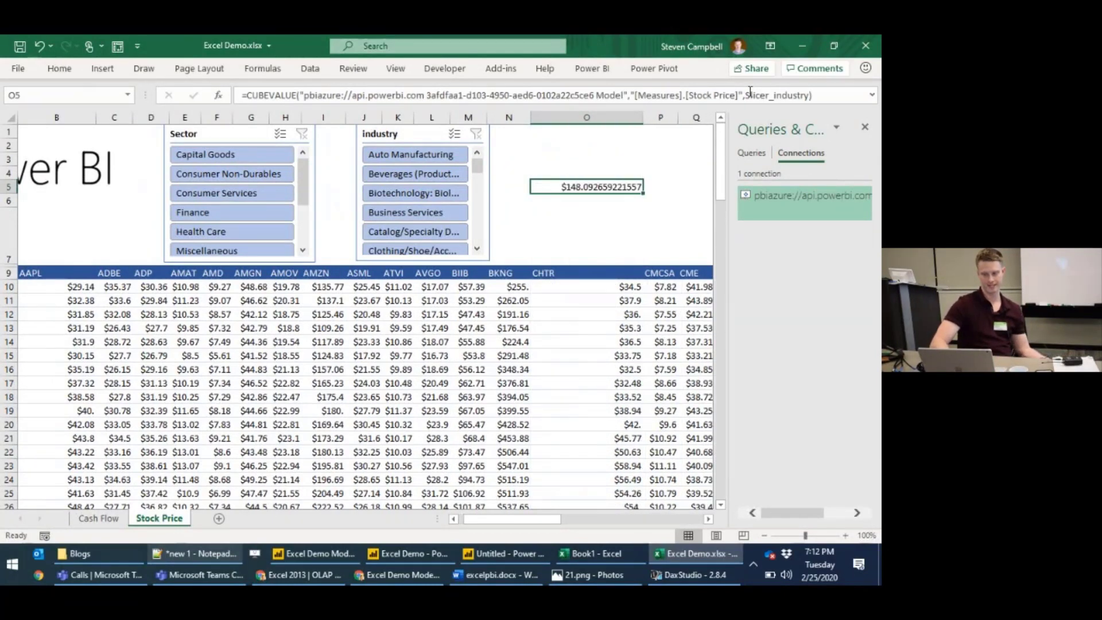
Step: Check the industry slicer's name for use in formulas in its slicer settings, and leave the settings unchanged
left_click_drag(745, 95, 788, 95)
left_click(523, 143)
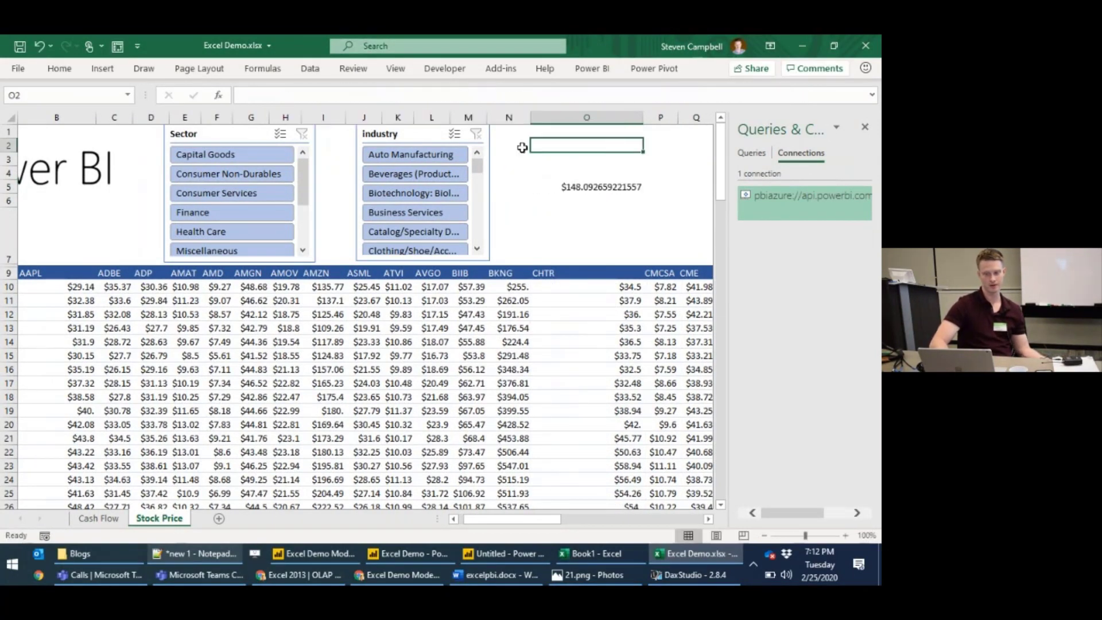
left_click(425, 138)
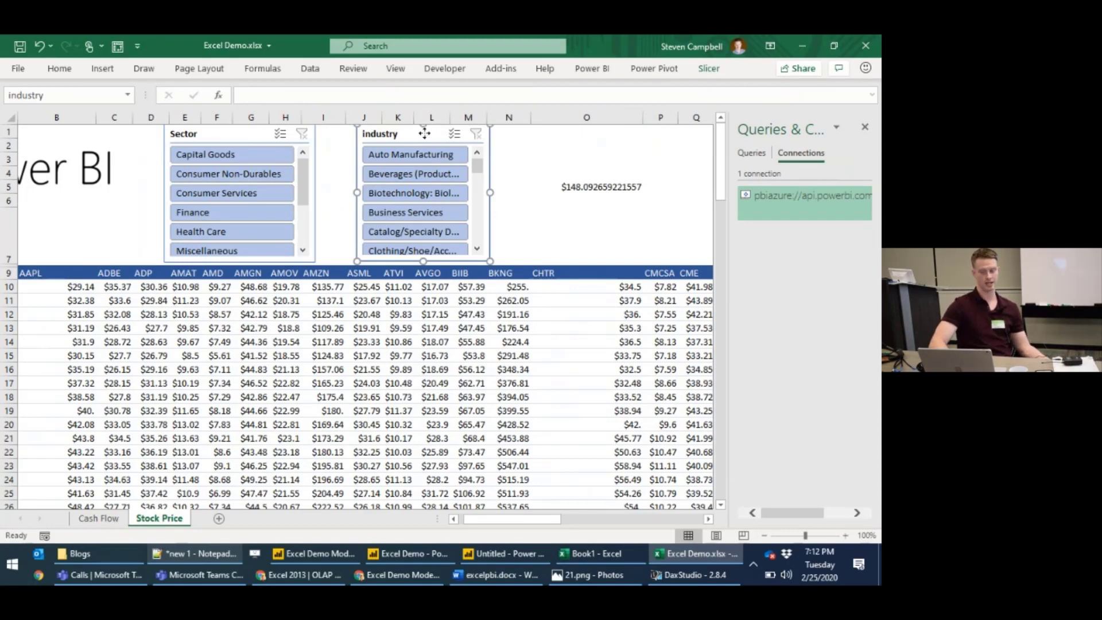
right_click(425, 137)
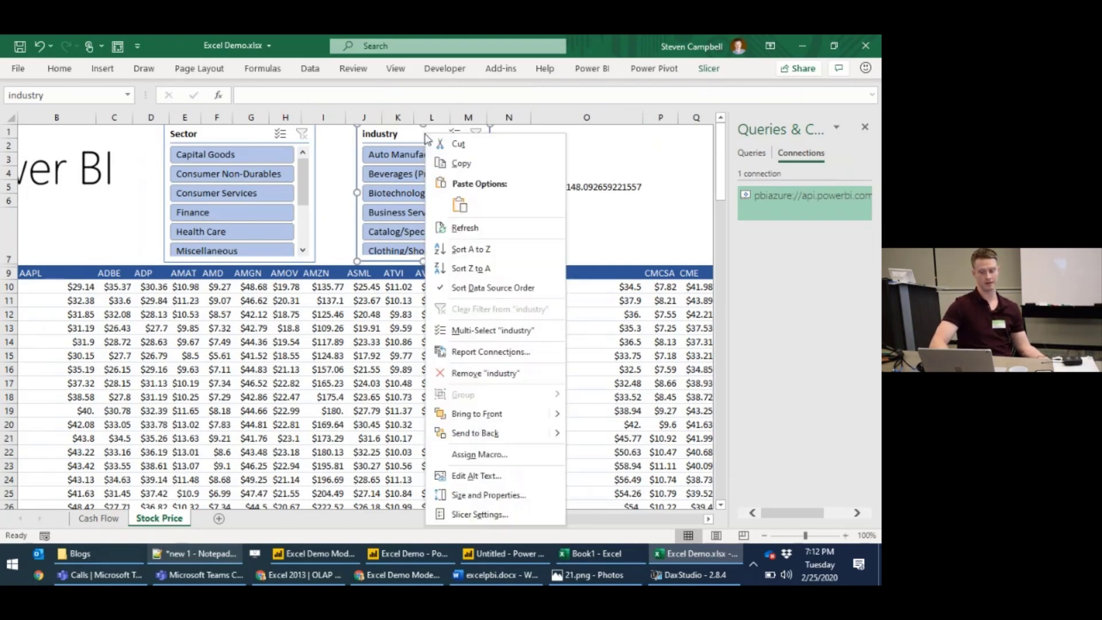
left_click(481, 514)
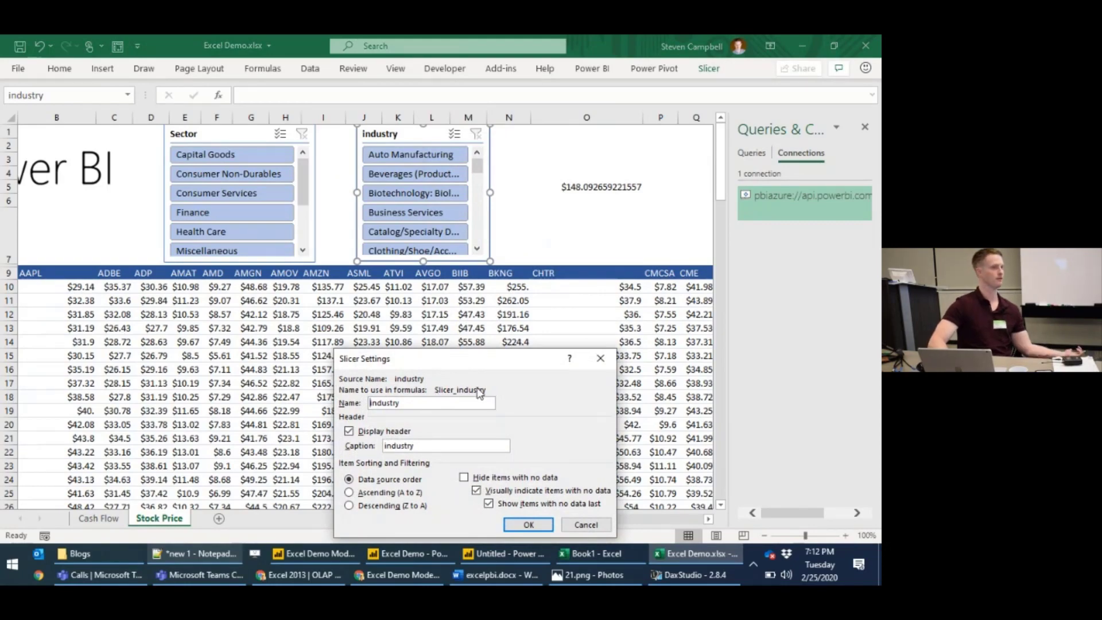
left_click(584, 525)
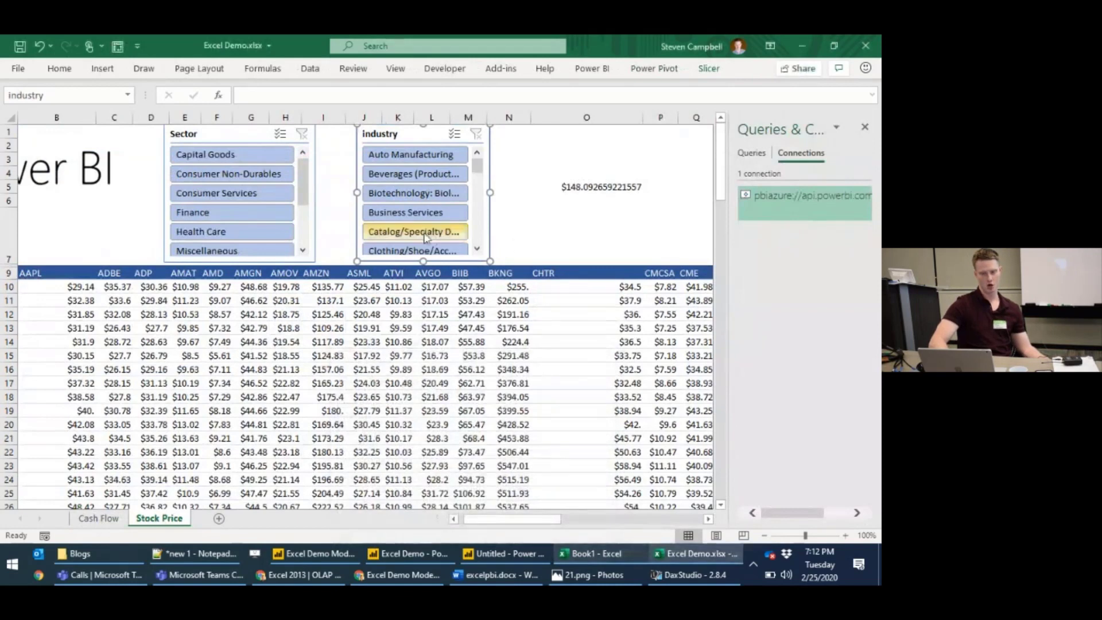
Step: Test the O5 formula by filtering the industry slicer to the Biotechnology entry, and clear that filter
left_click(554, 190)
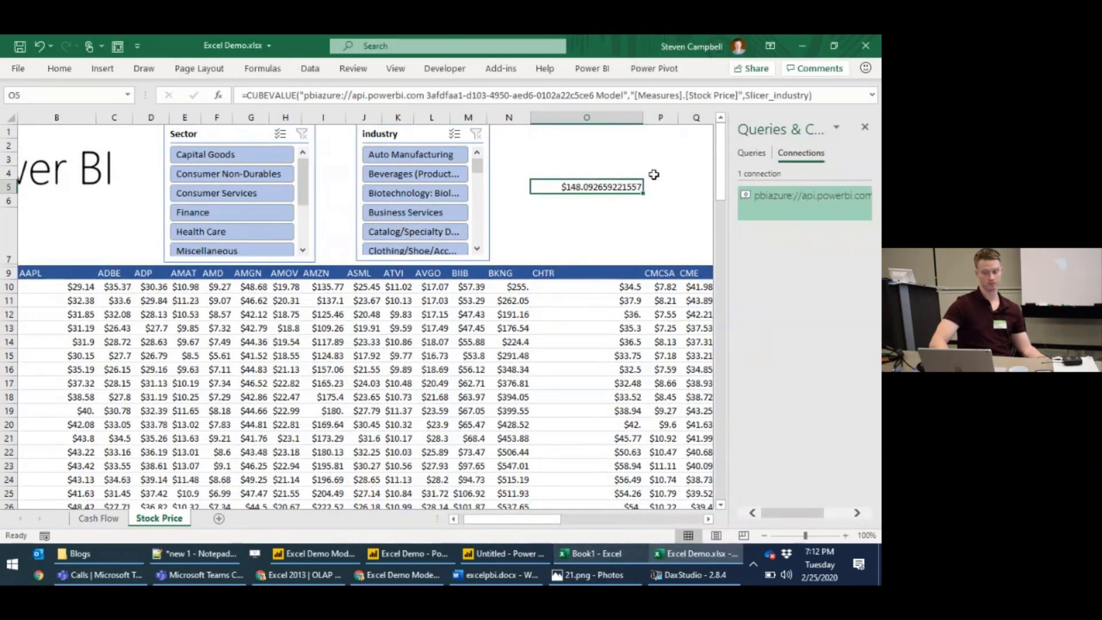
left_click(416, 191)
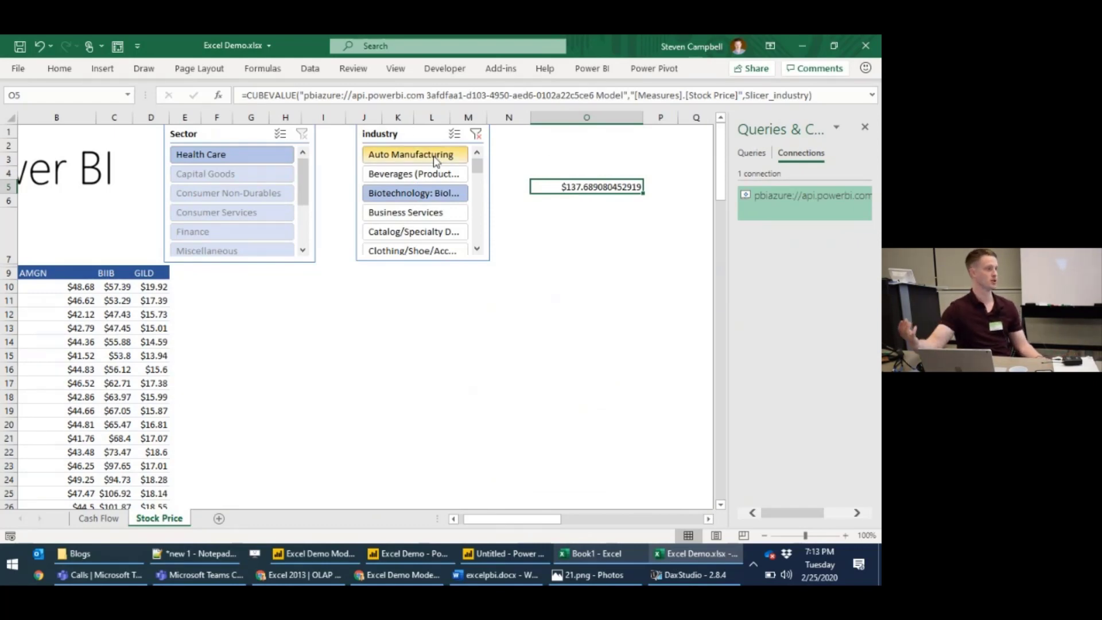
left_click(477, 135)
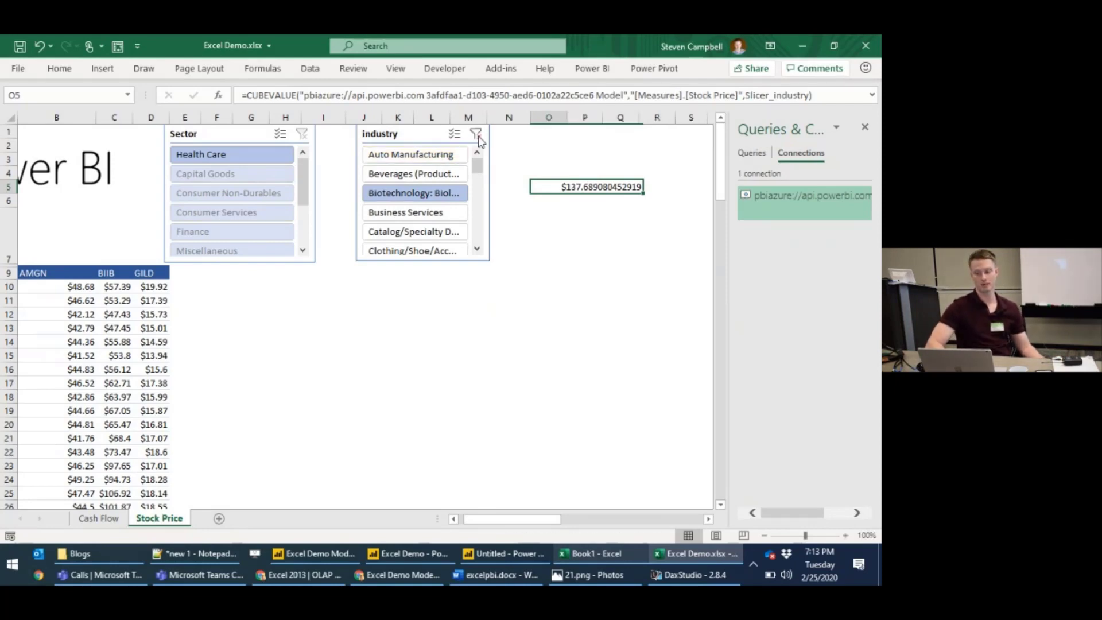
Step: Replace Slicer_industry in the O5 CUBEVALUE formula with the [Company List] table, opened by a quotation mark
left_click_drag(745, 95, 811, 96)
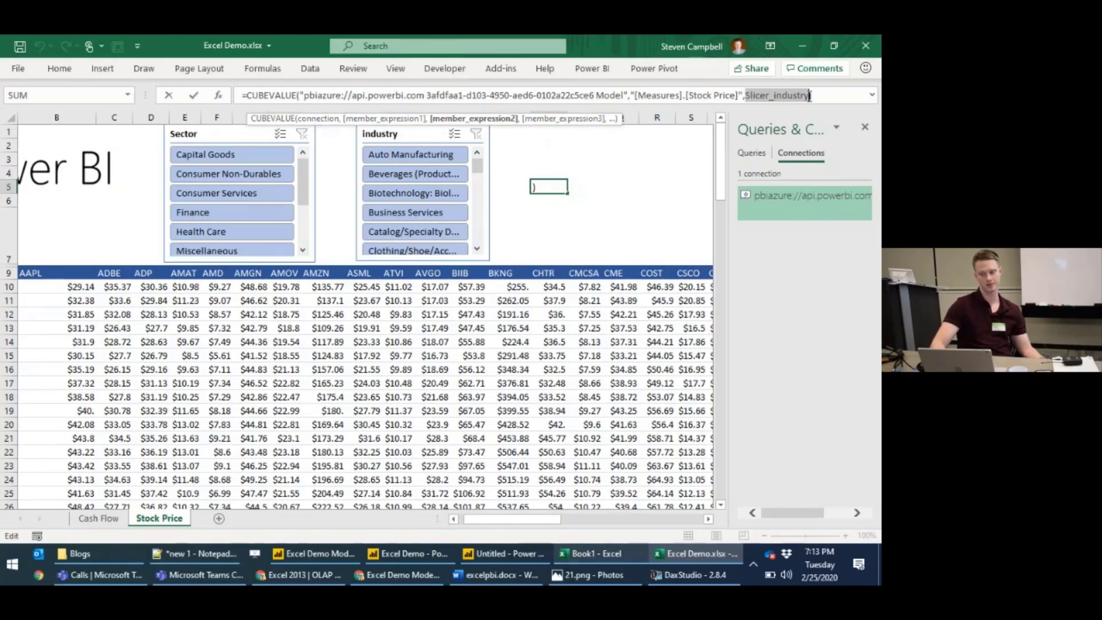
key("BackSpace")
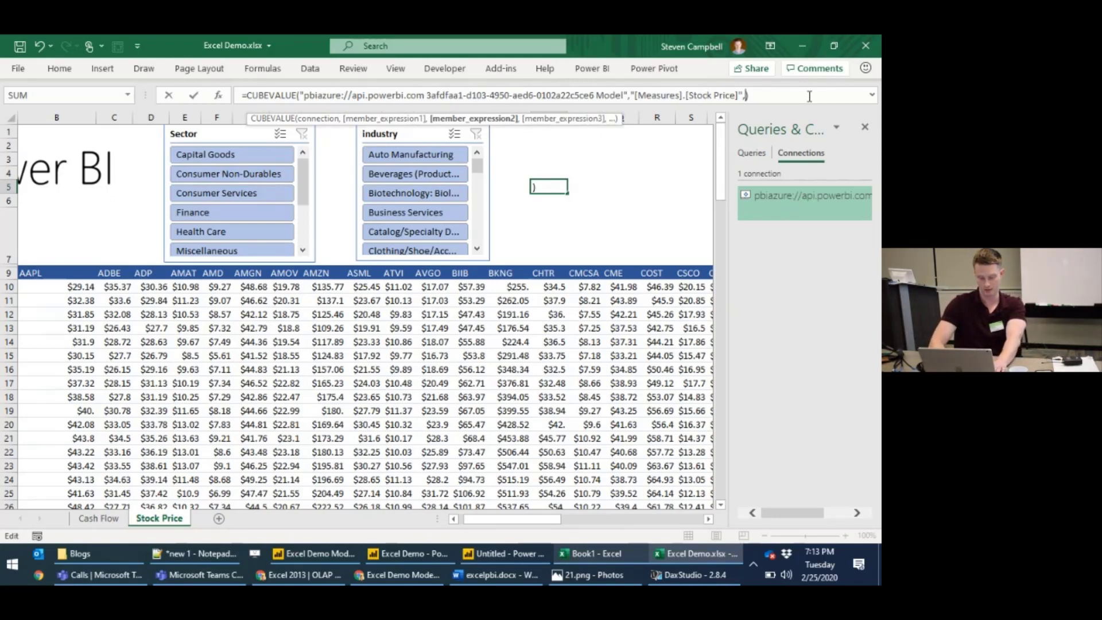
type("h")
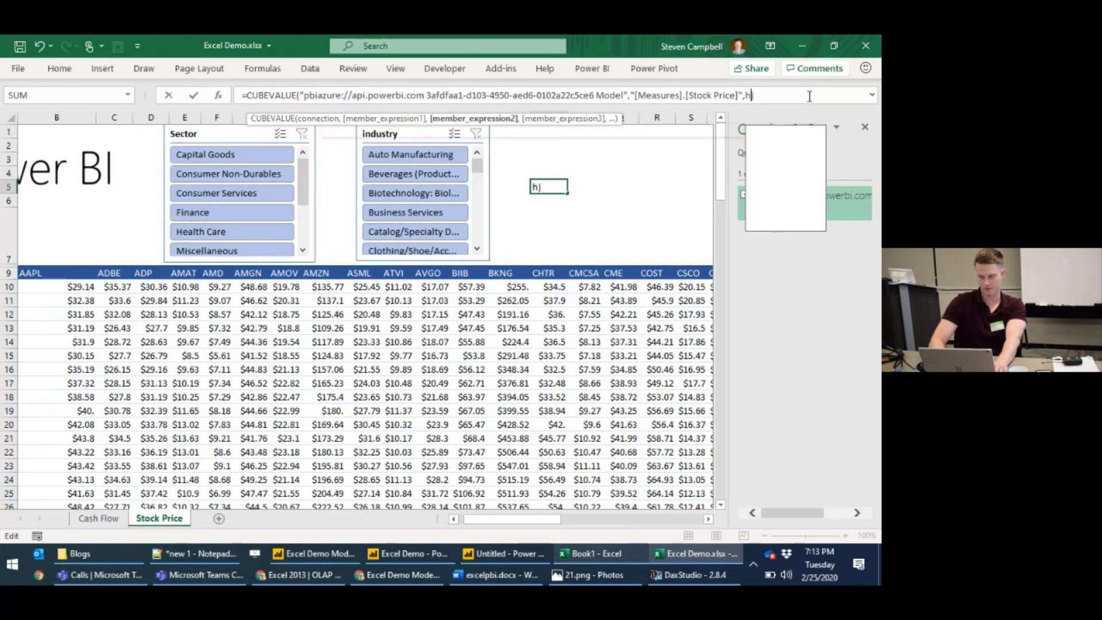
key("BackSpace")
type("\"")
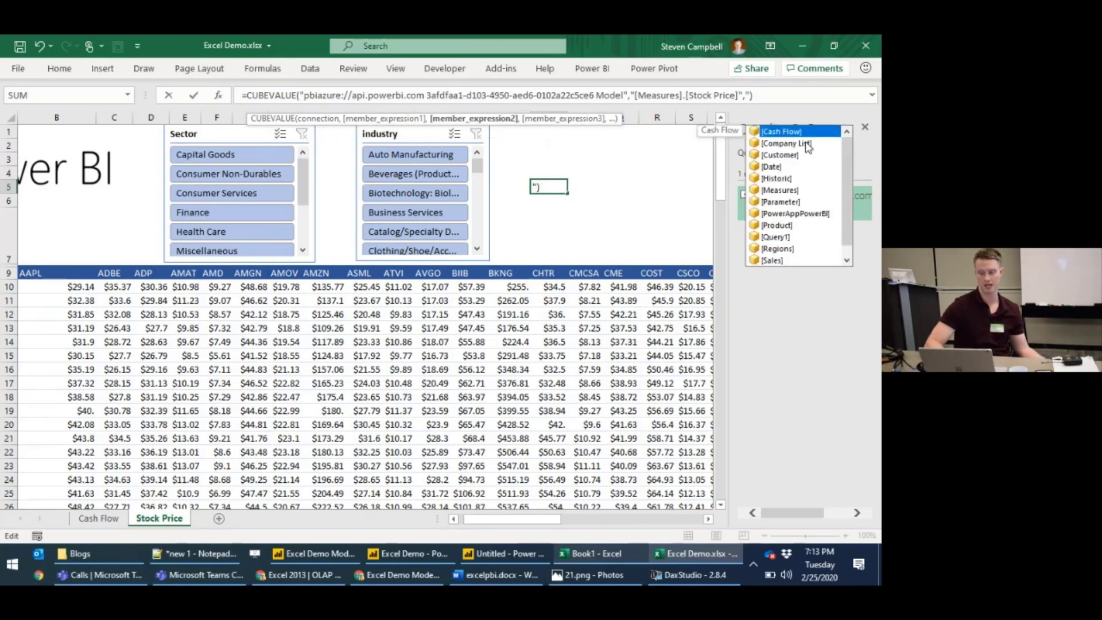
key("Down")
key("Down")
key("Down")
key("Down")
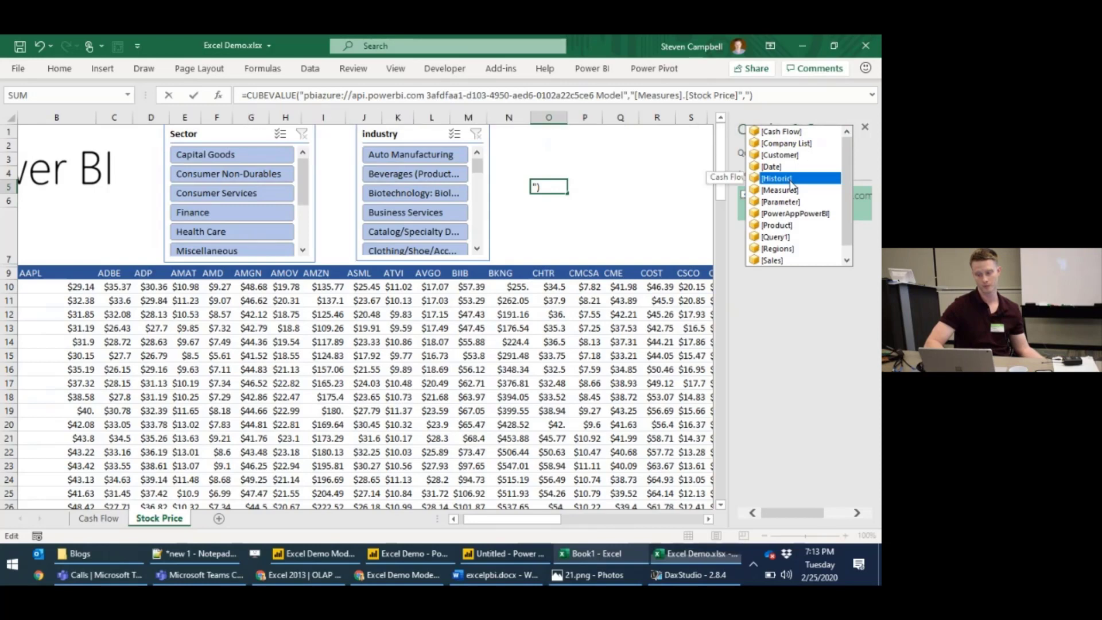
left_click(807, 147)
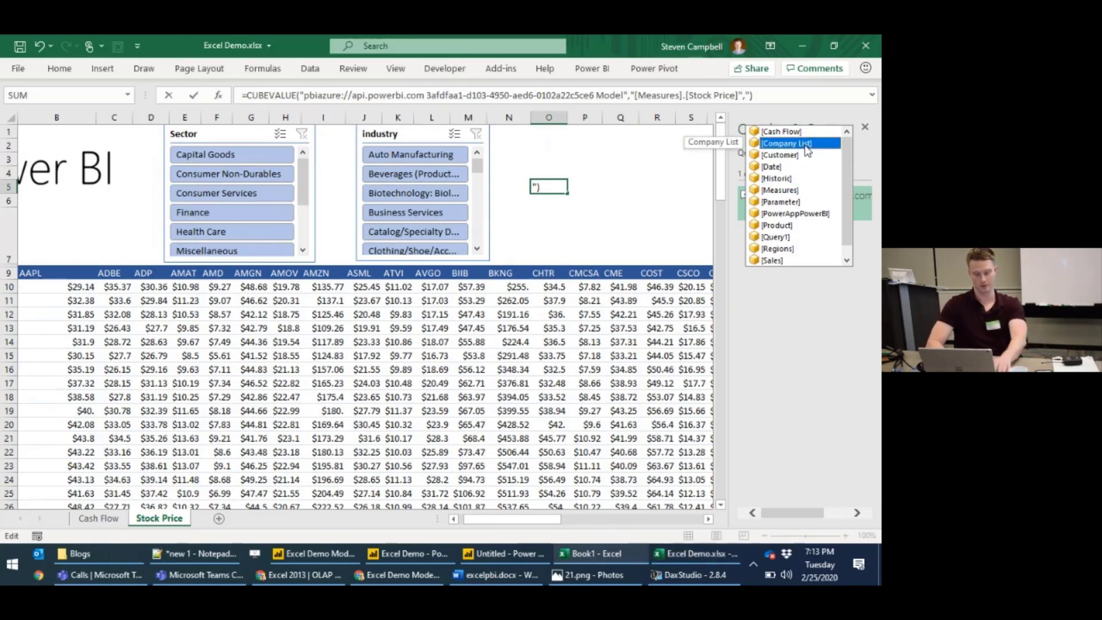
double_click(806, 144)
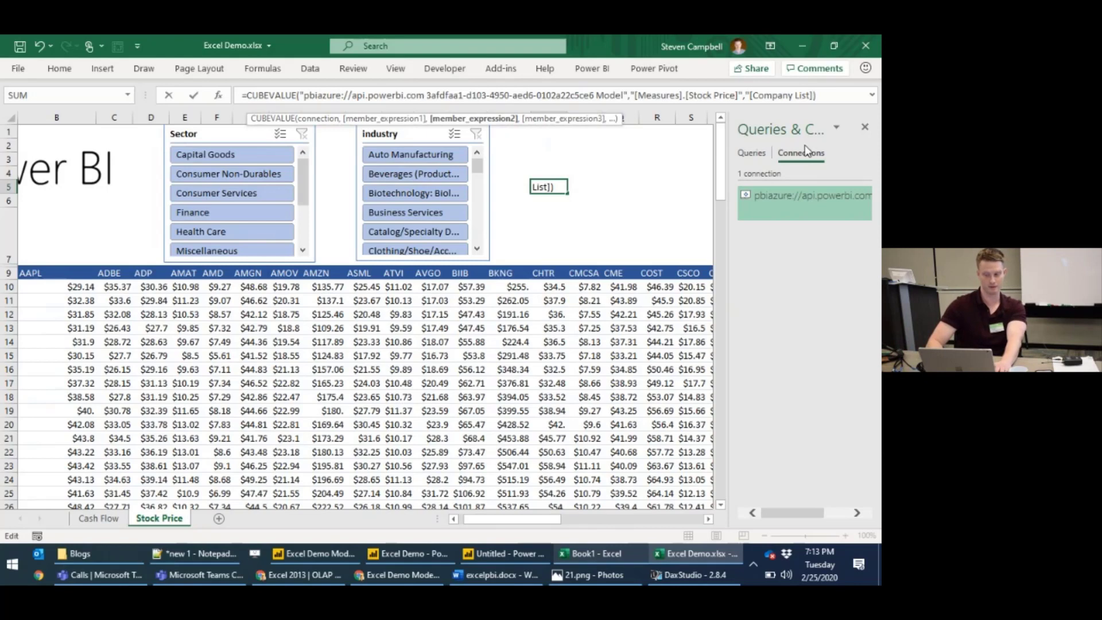
Step: Extend the second member expression of the O5 formula to "[Company List].[Symbol].[MSFT]", including its closing quotation mark
type(".")
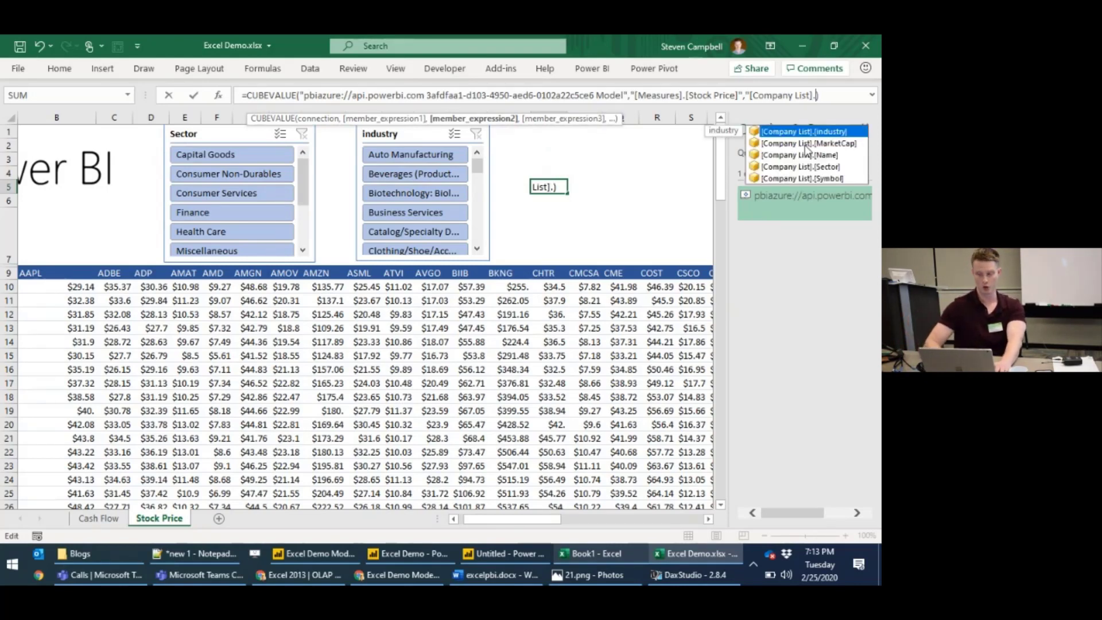
left_click(828, 179)
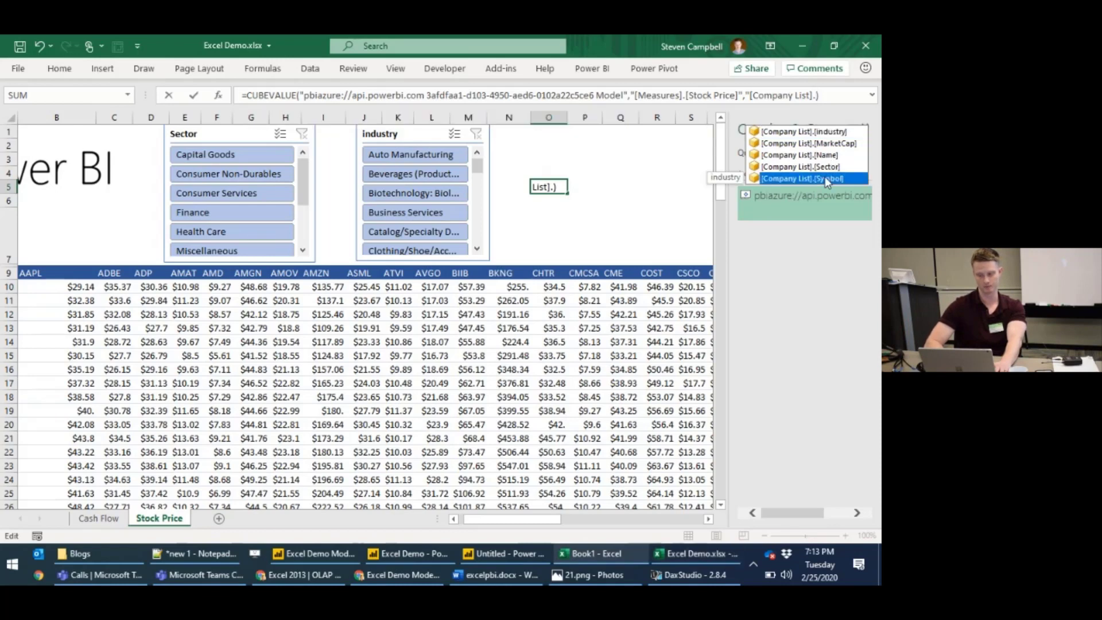
double_click(828, 179)
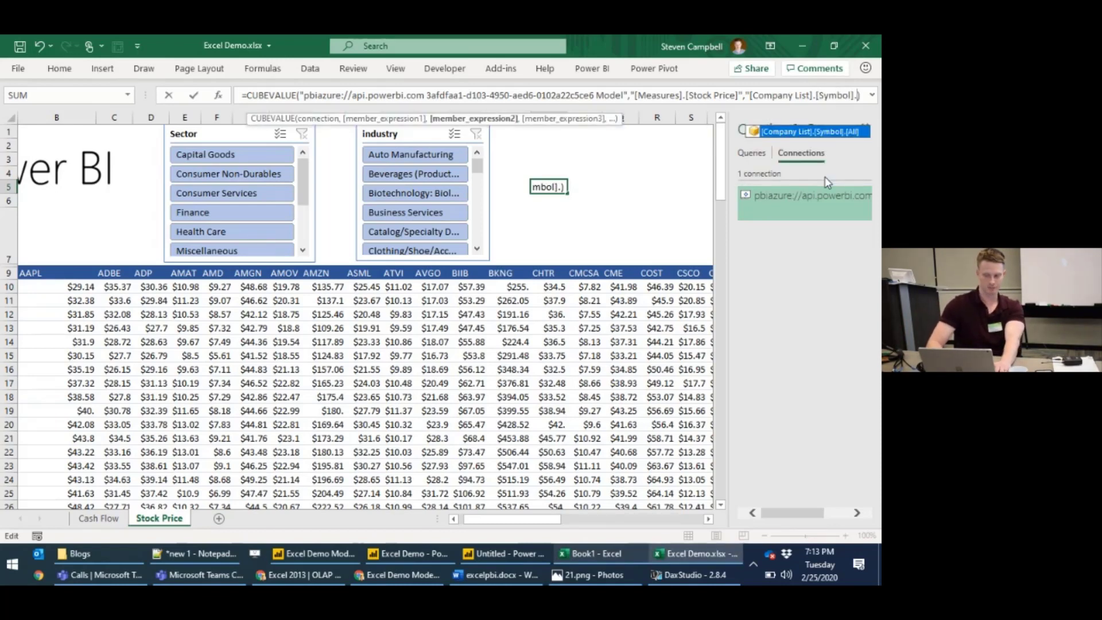
type("[")
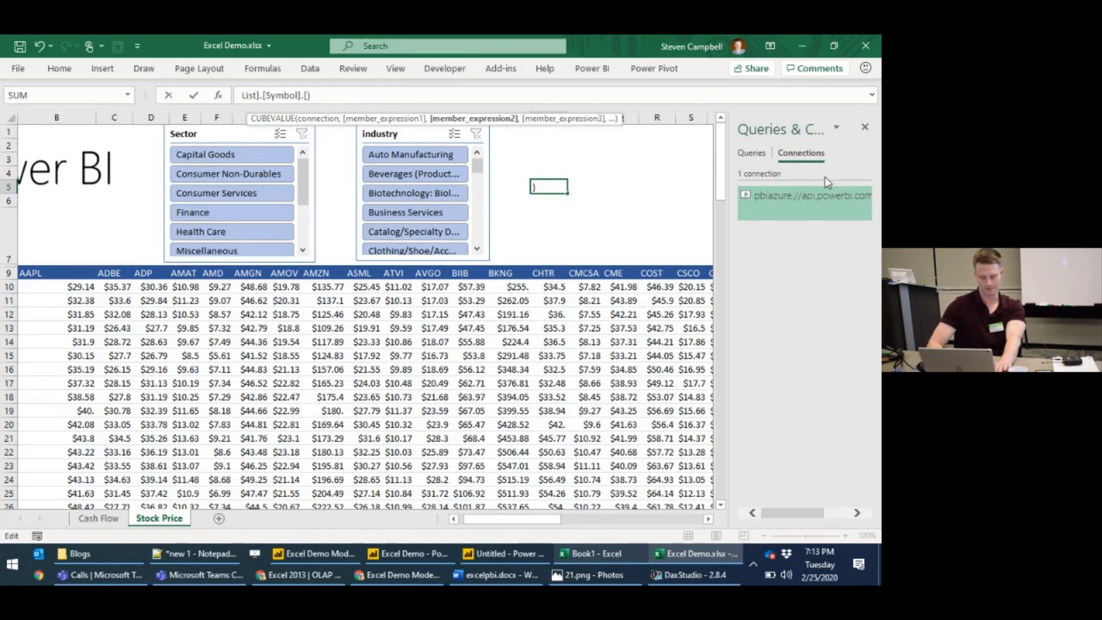
type("MSFT")
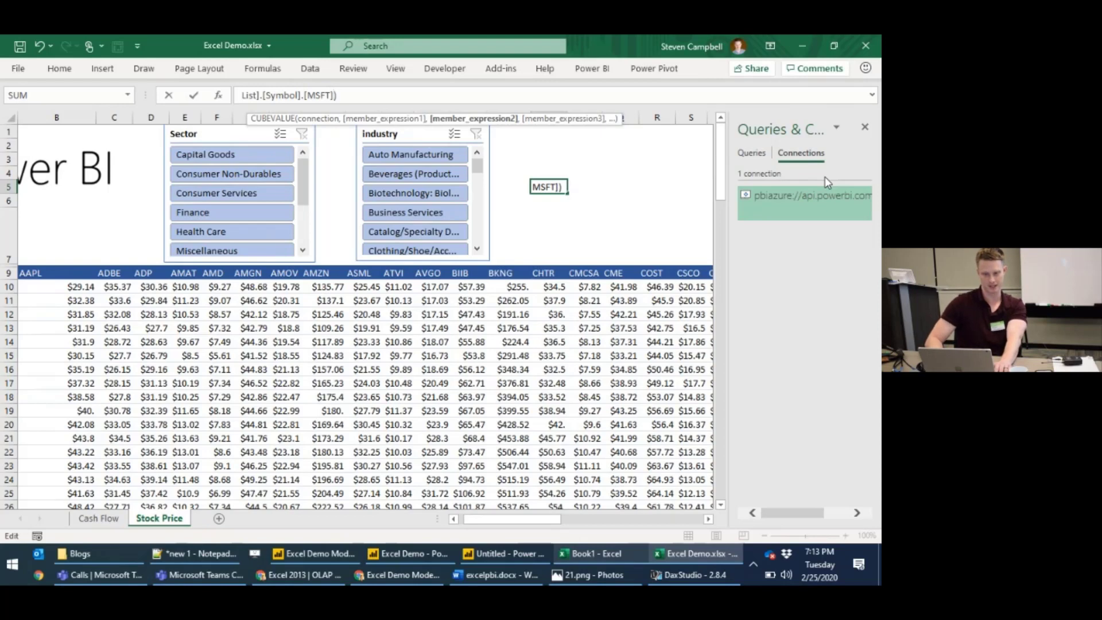
key("Return")
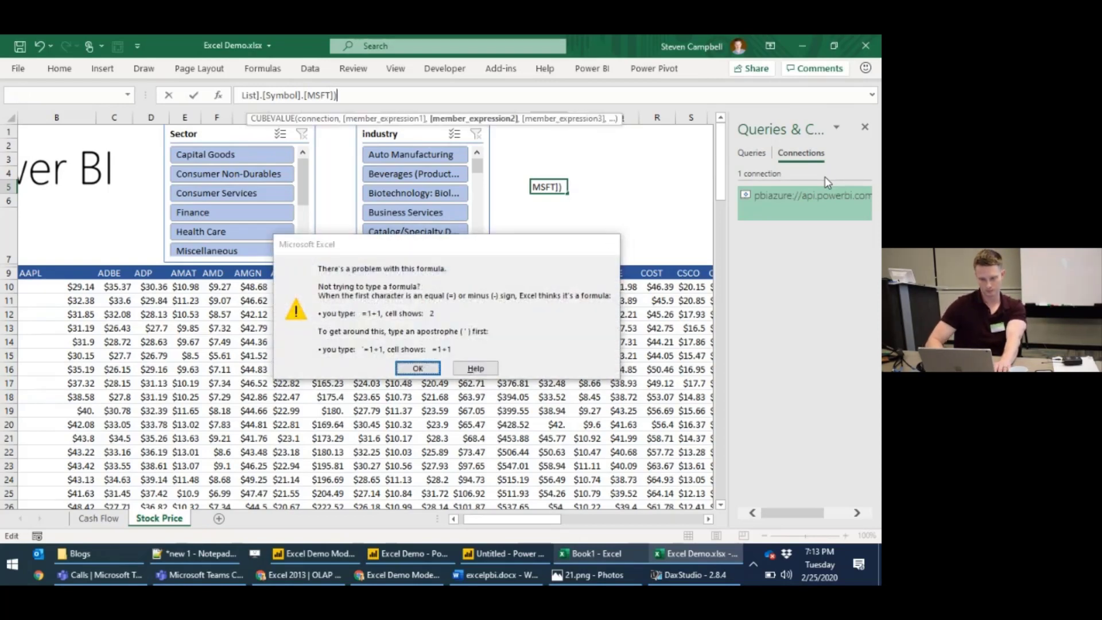
key("Return")
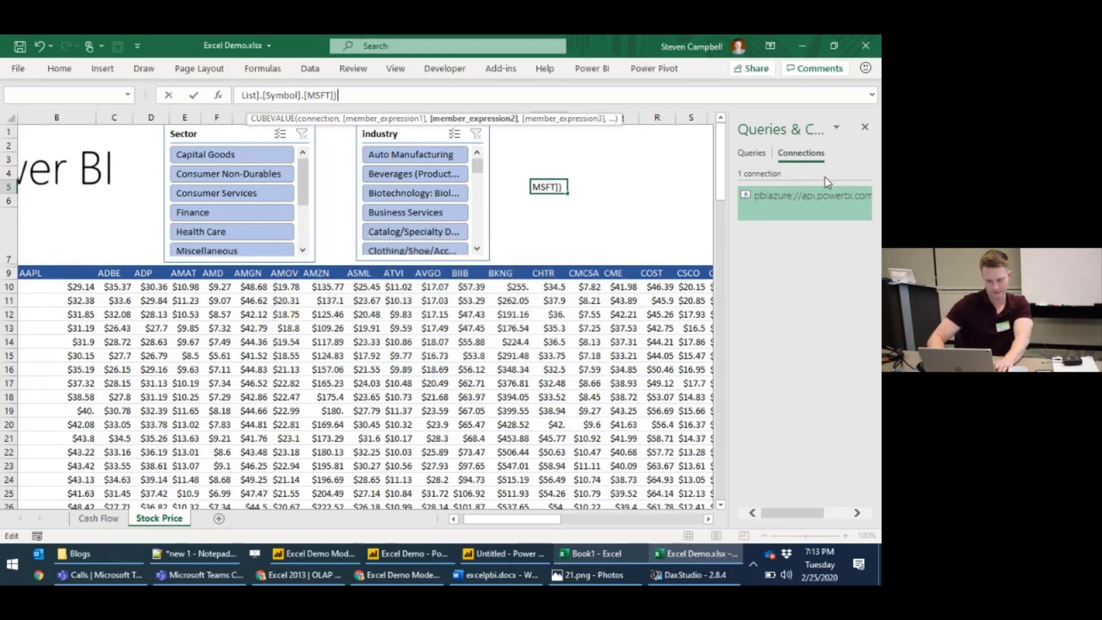
key("BackSpace")
type("\")")
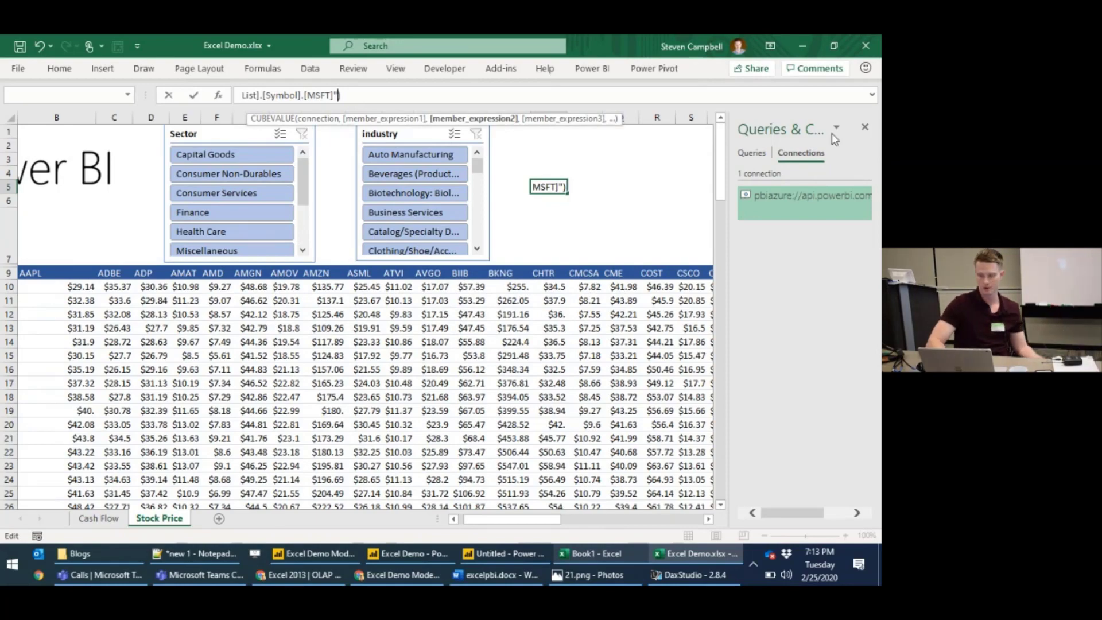
Step: Review the full O5 formula in an expanded formula bar, commit it, and fit column O to its content
left_click(873, 96)
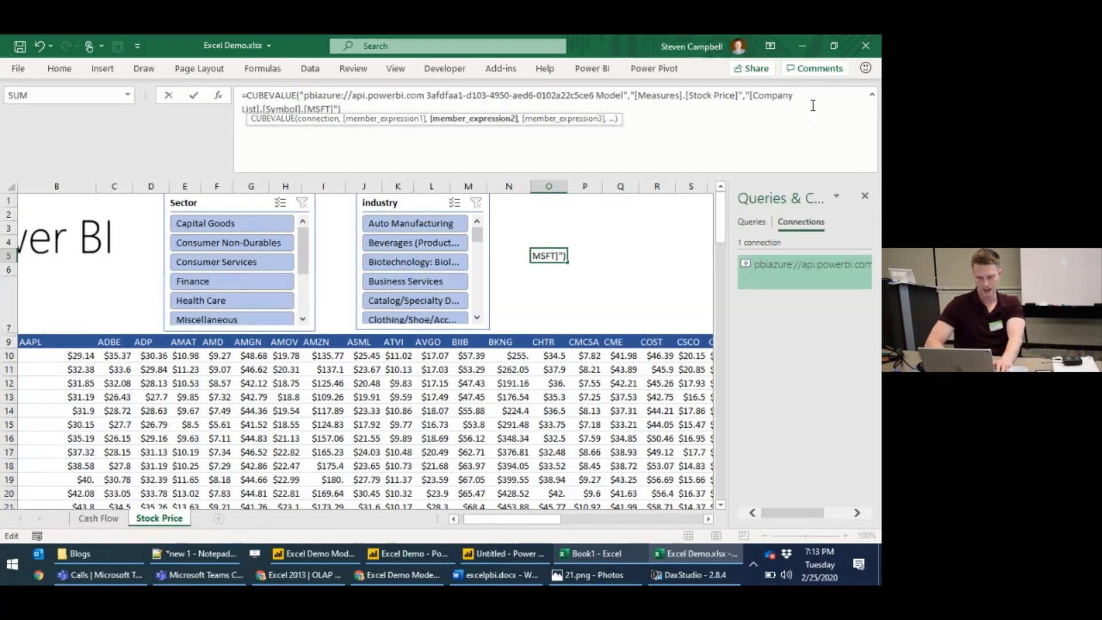
left_click(813, 106)
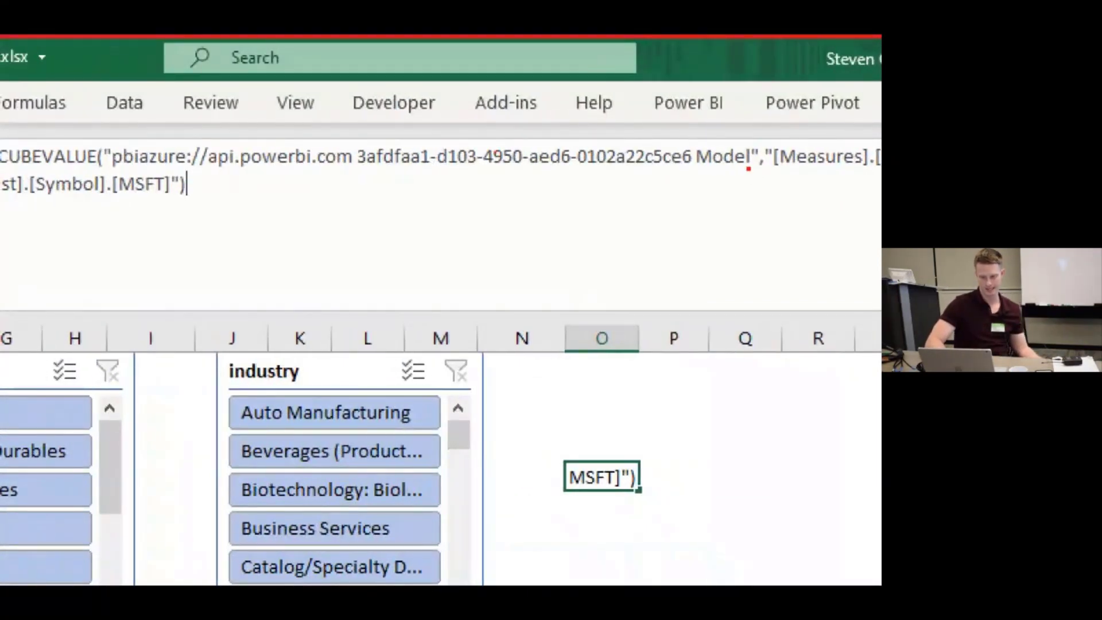
left_click_drag(748, 167, 488, 171)
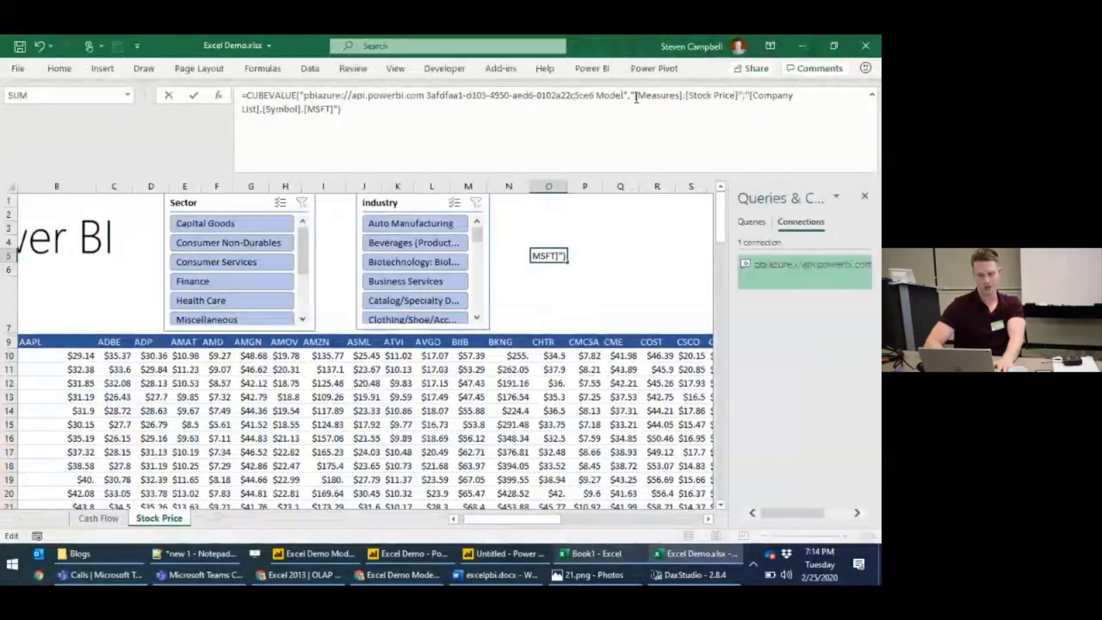
left_click_drag(636, 96, 737, 96)
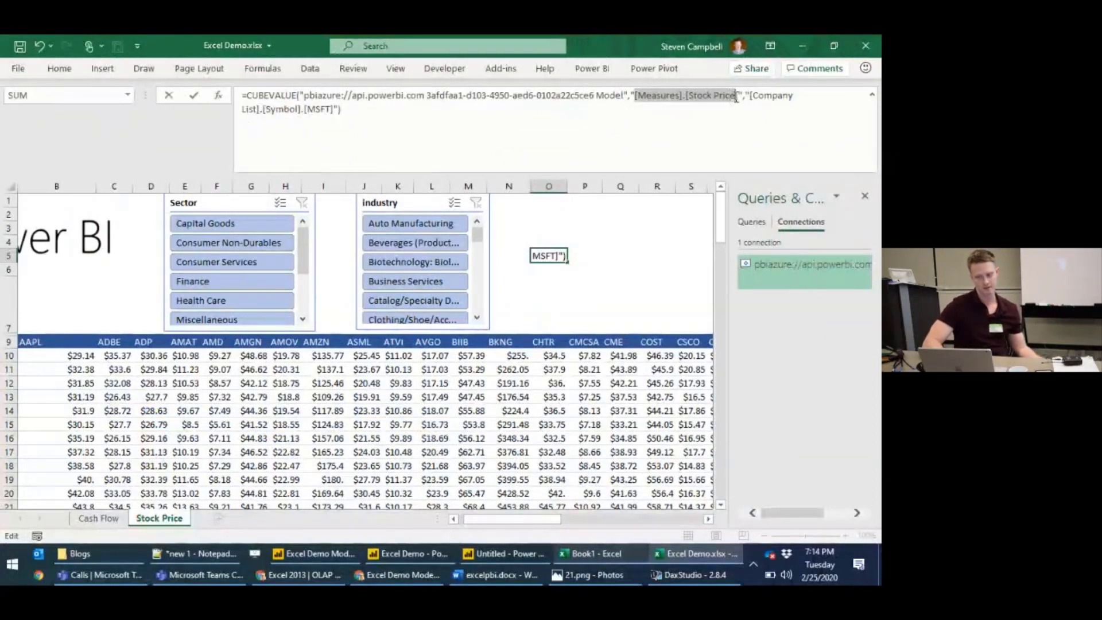
left_click(766, 97)
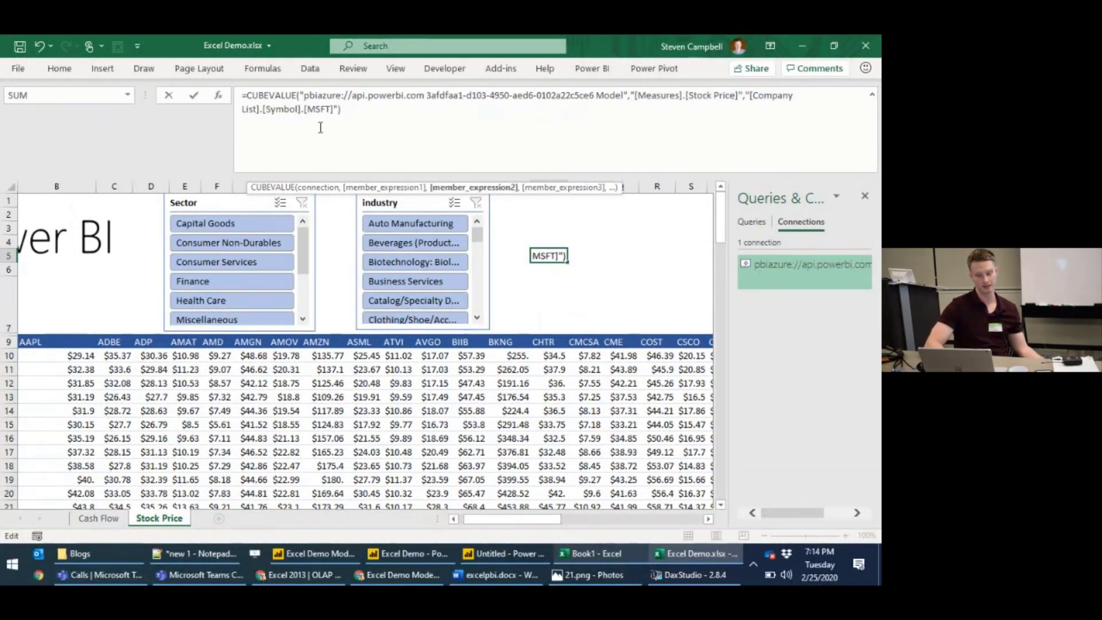
left_click_drag(266, 112, 299, 110)
left_click(325, 109)
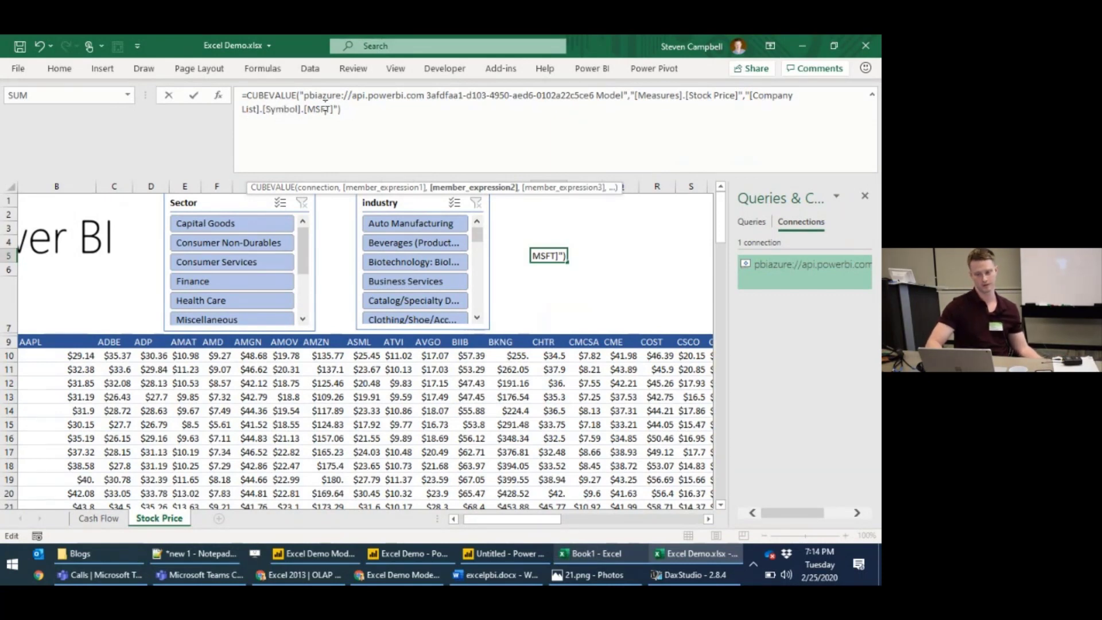
key("Return")
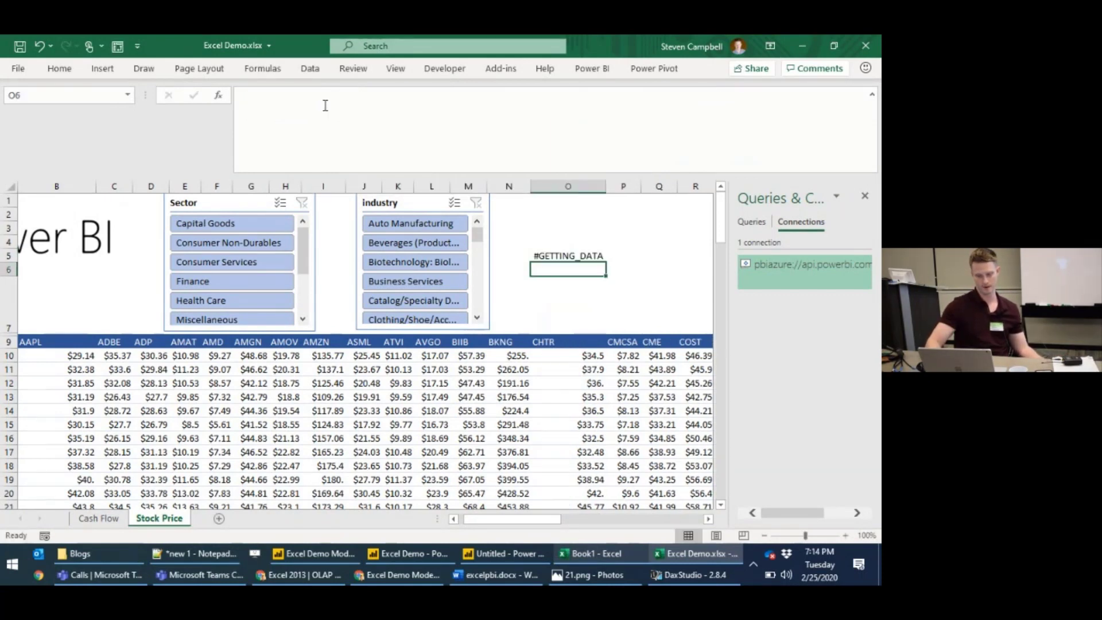
double_click(606, 187)
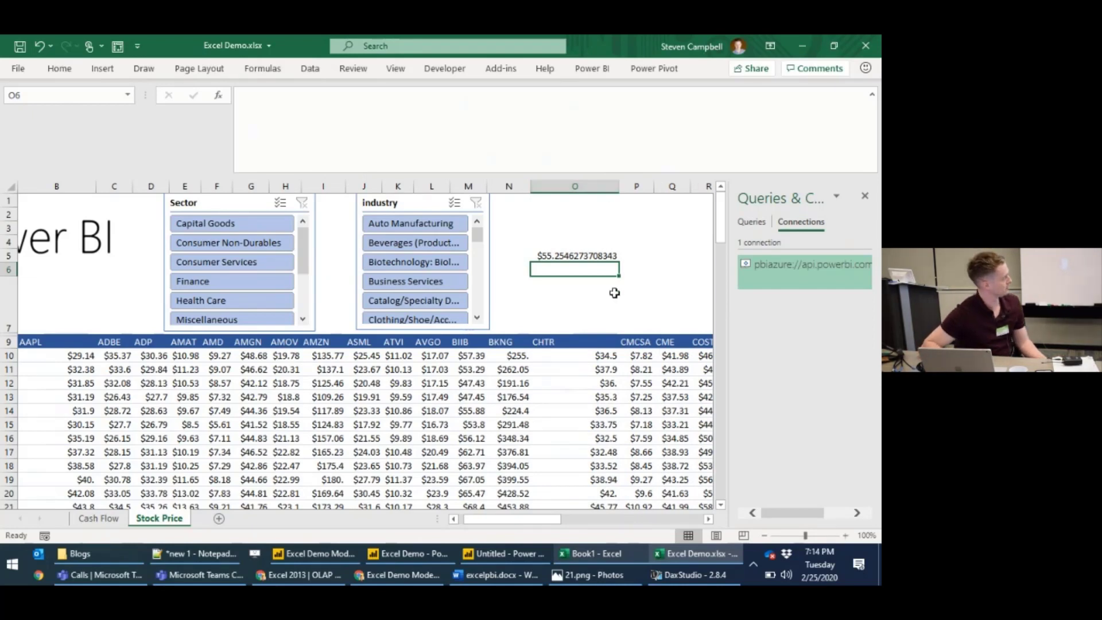
Step: Examine the [MSFT] member in the O5 formula and leave the formula unchanged
left_click(587, 257)
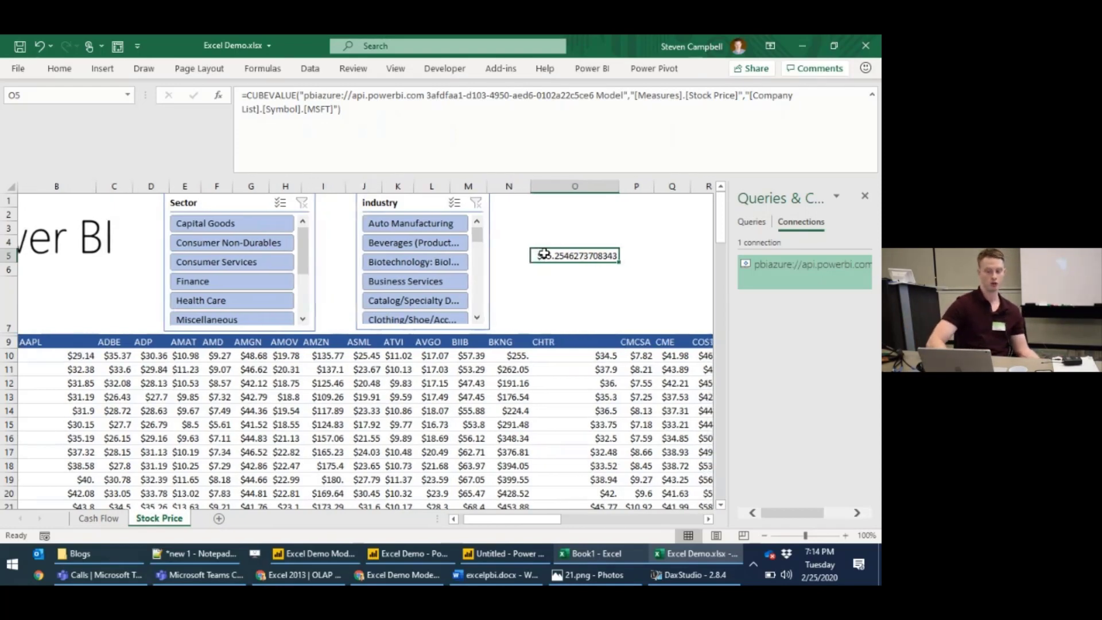
left_click(324, 113)
double_click(323, 113)
left_click_drag(335, 110, 299, 112)
left_click(410, 115)
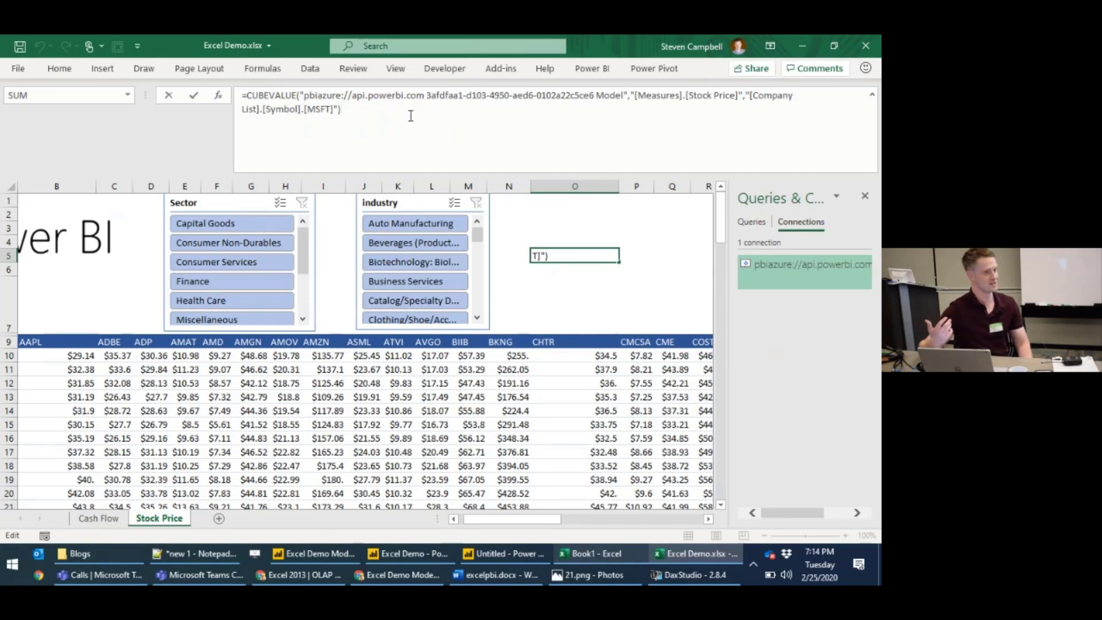
key("Return")
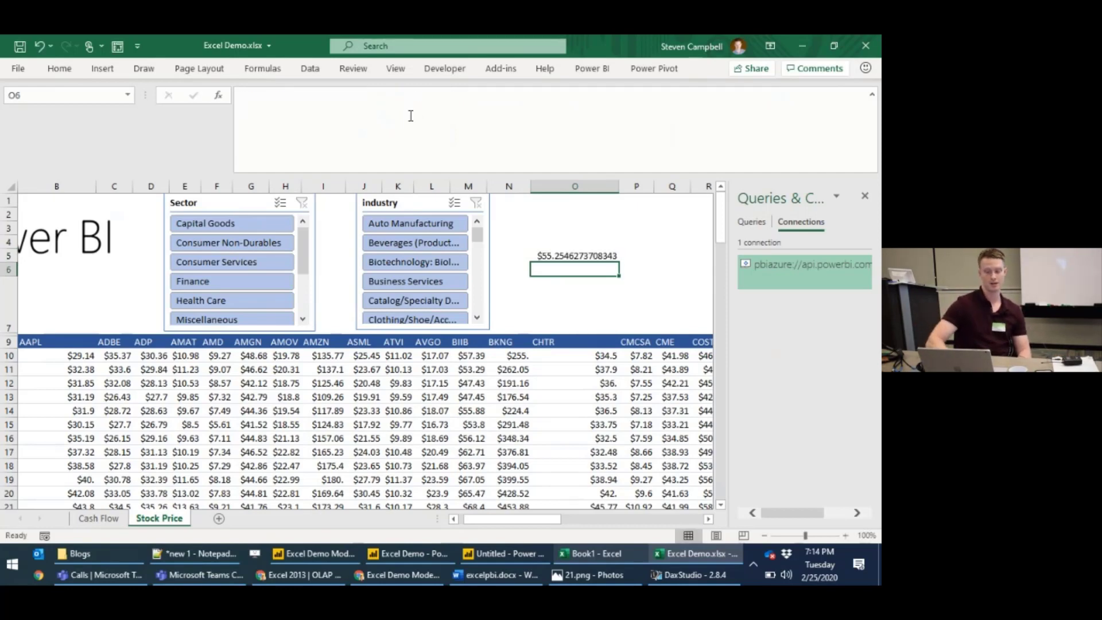
Step: Convert the Stock Price PivotTable to cube formulas with the OLAP tools
scroll(154, 377, "left", 3)
left_click(154, 377)
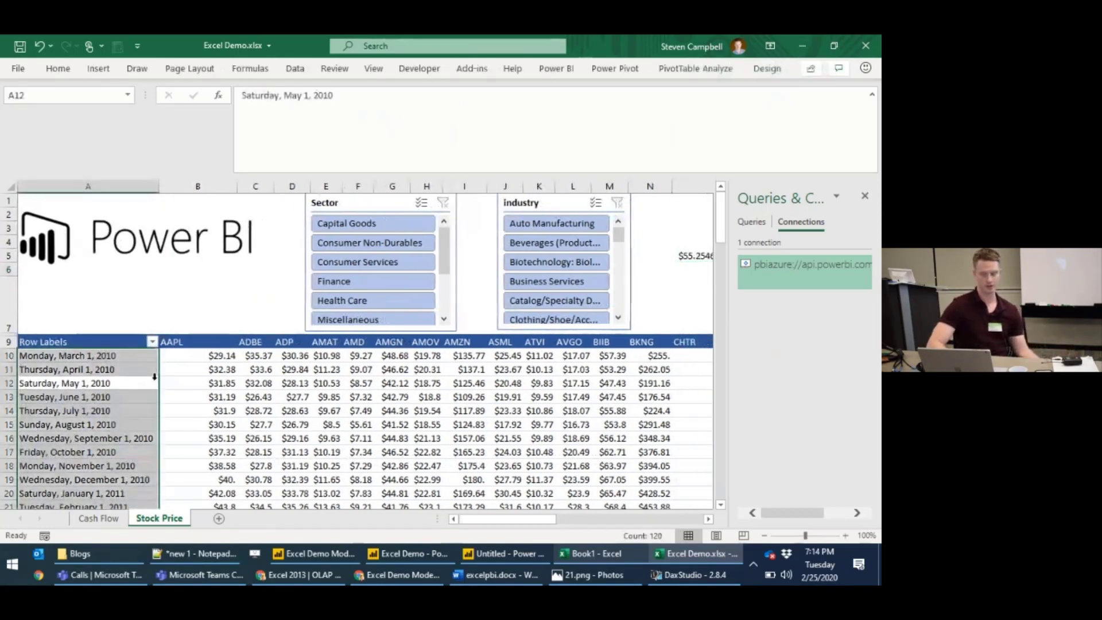
left_click(712, 70)
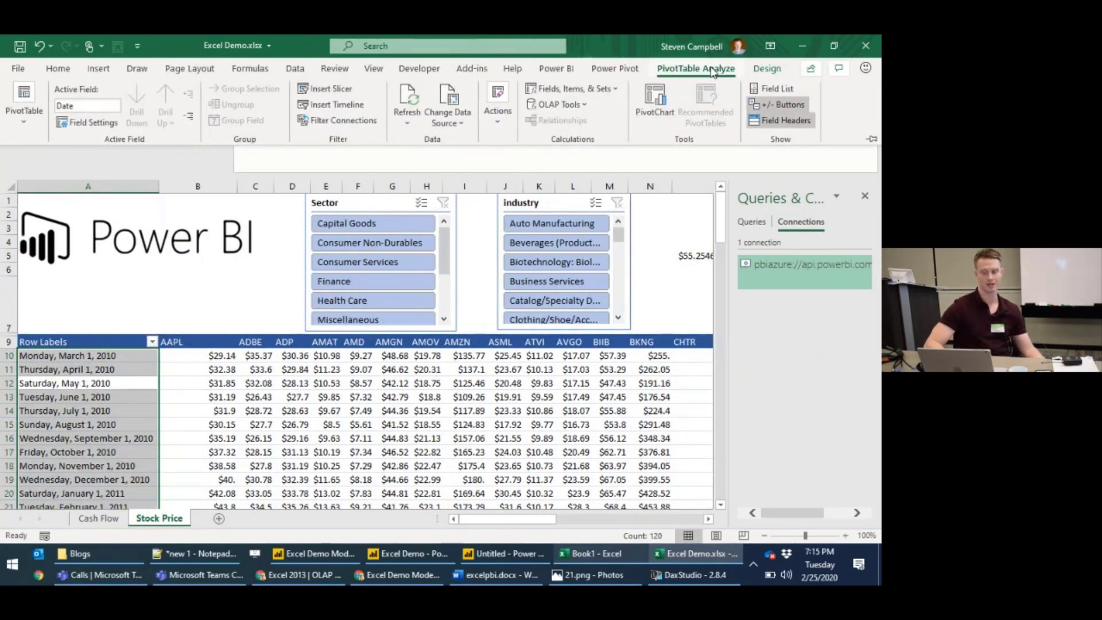
left_click(583, 106)
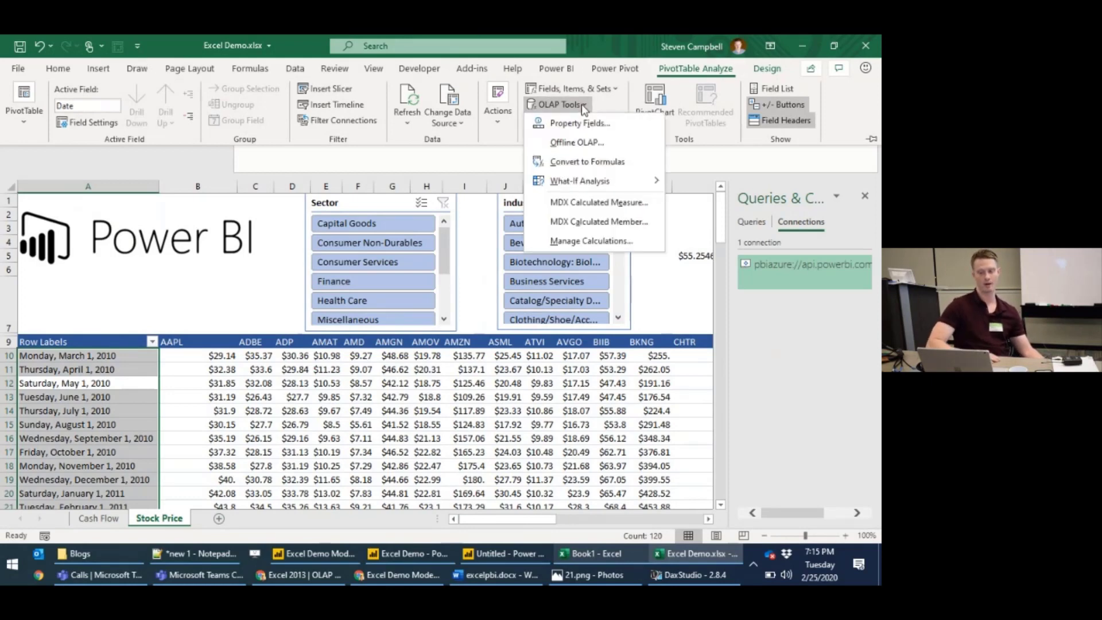
left_click(596, 163)
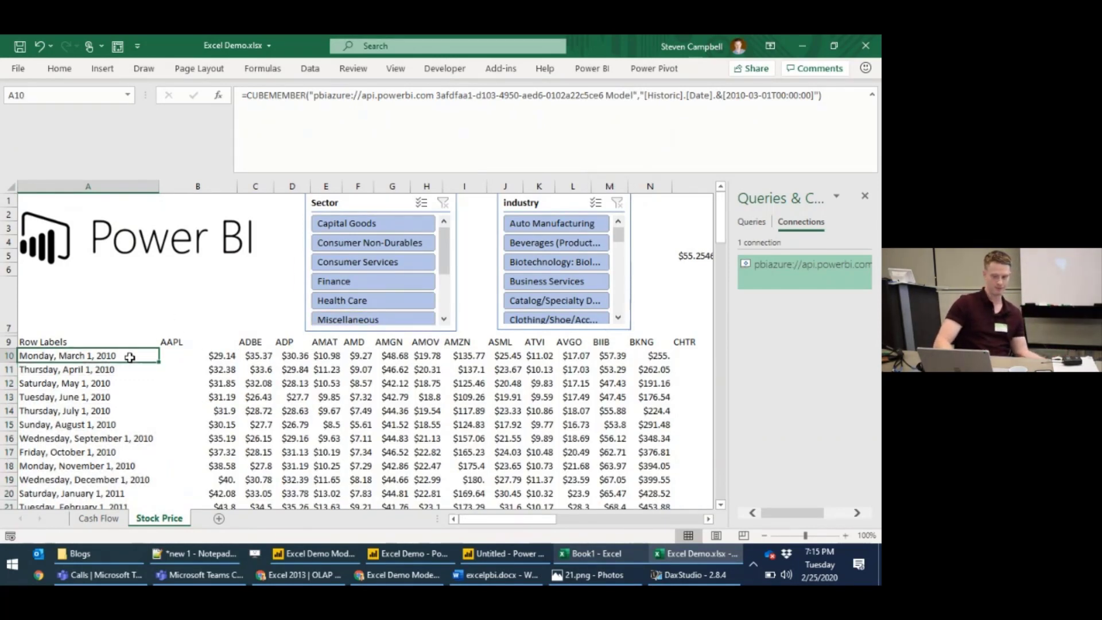
Step: Examine the CUBEMEMBER formula in A10 and the connection, cell references and slicer arguments of the CUBEVALUE formula in B10
left_click(130, 358)
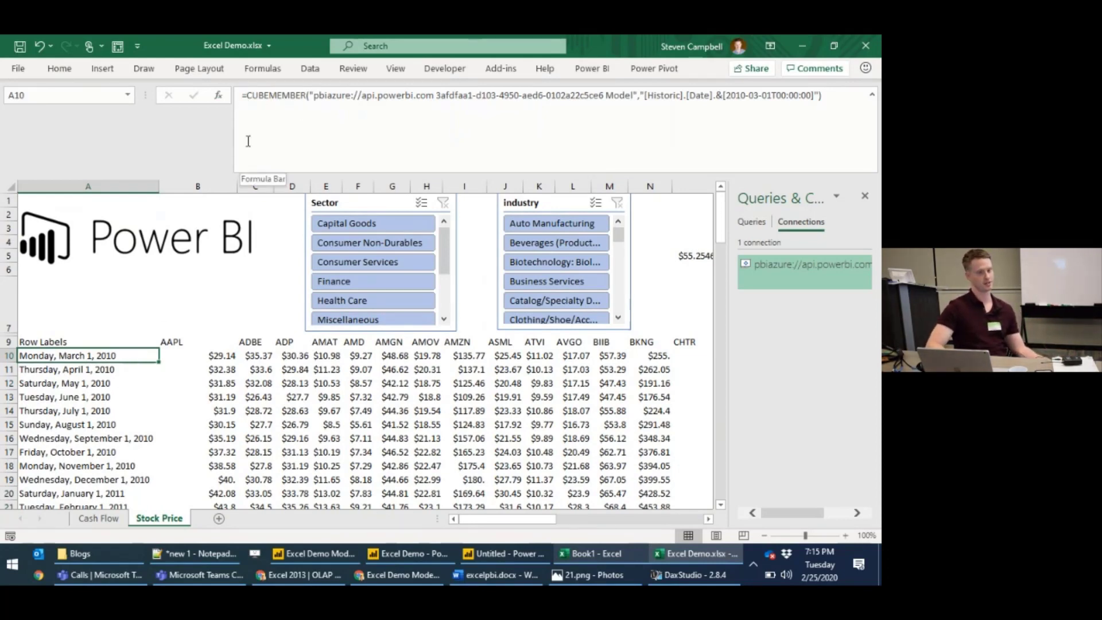
left_click(224, 361)
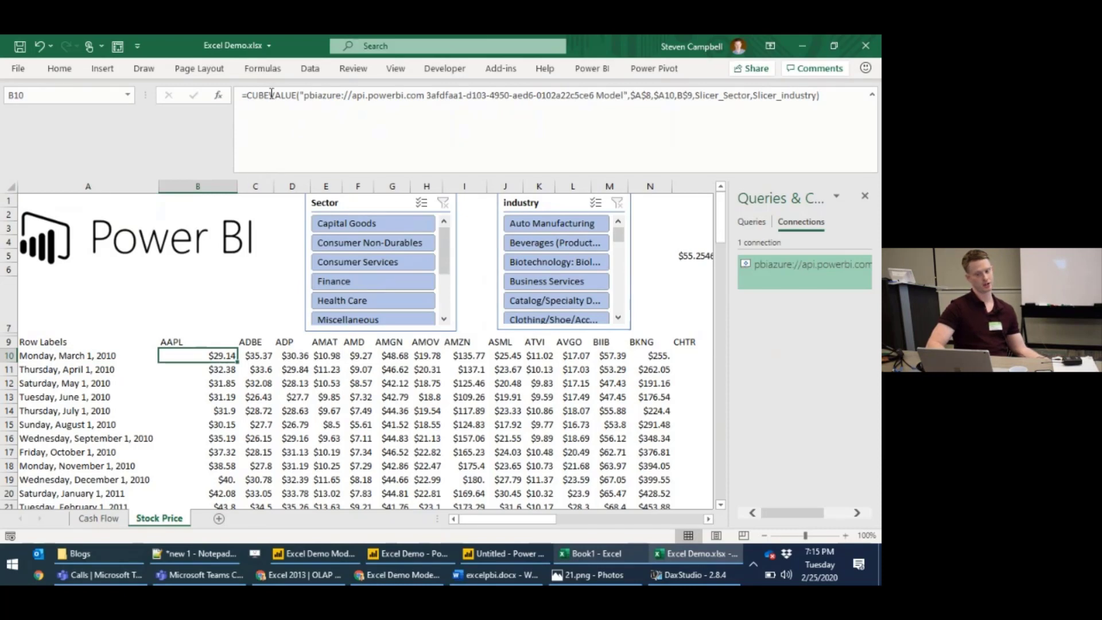
left_click(306, 95)
left_click_drag(305, 96, 591, 99)
left_click(636, 96)
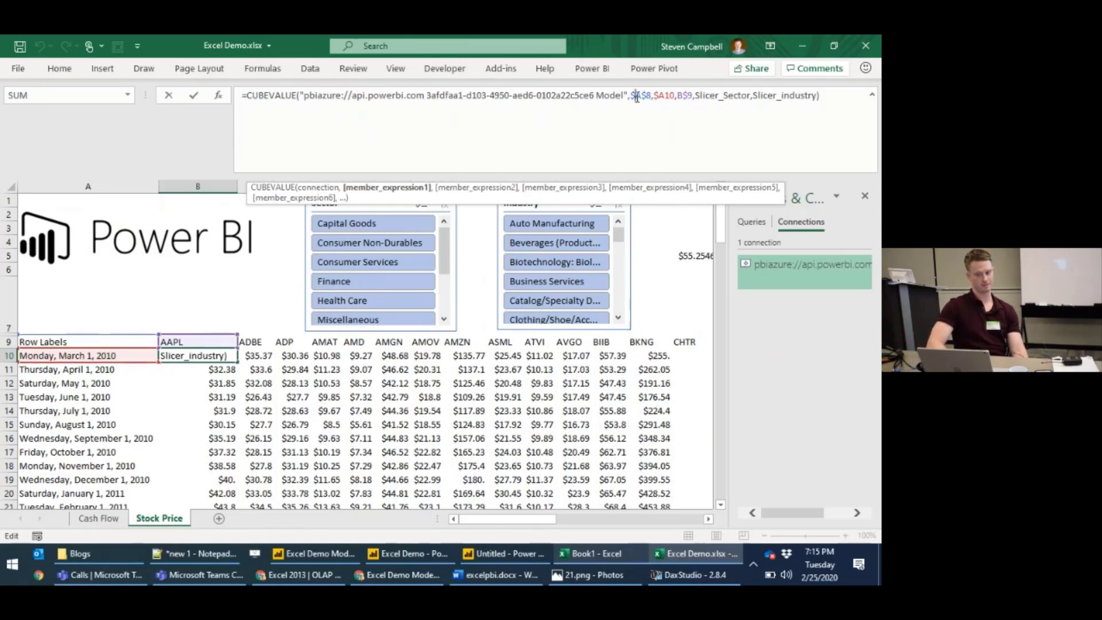
left_click(666, 96)
left_click(682, 95)
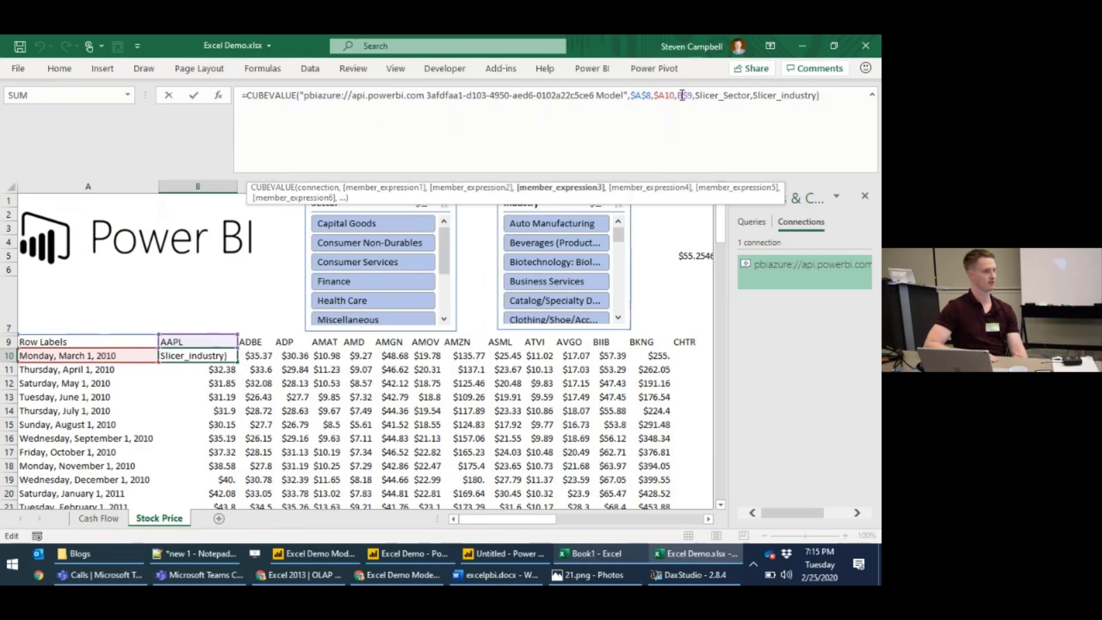
left_click_drag(705, 95, 789, 96)
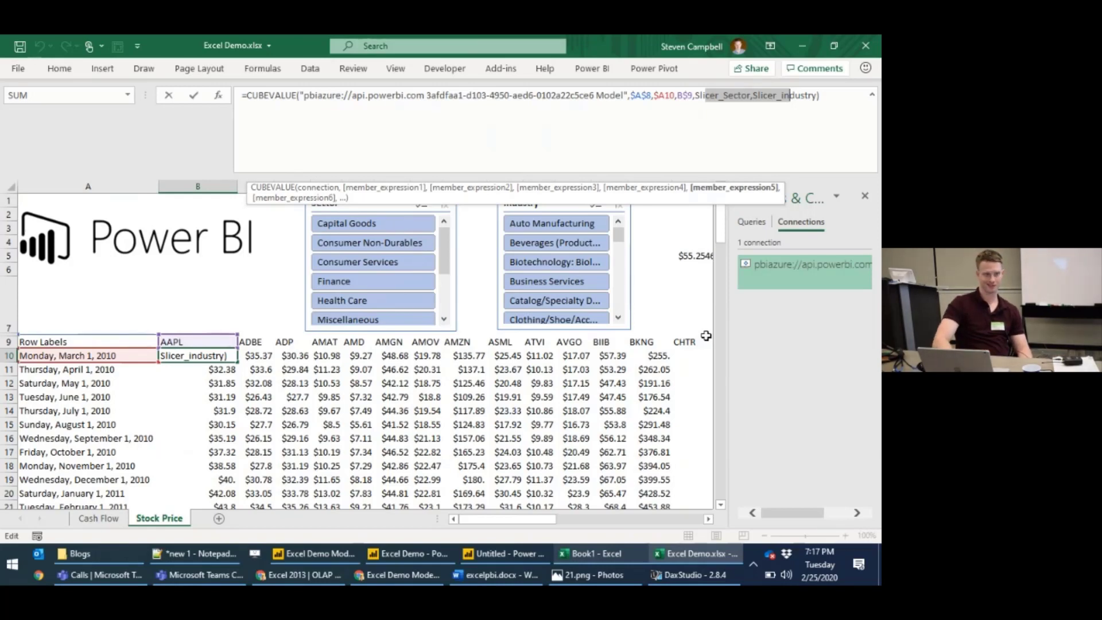
Step: Leave the B10 formula, examine the MDX query of the Cash Flow sheet's PivotTable in OLAP PivotTable Extensions, and close the dialog
left_click(581, 452)
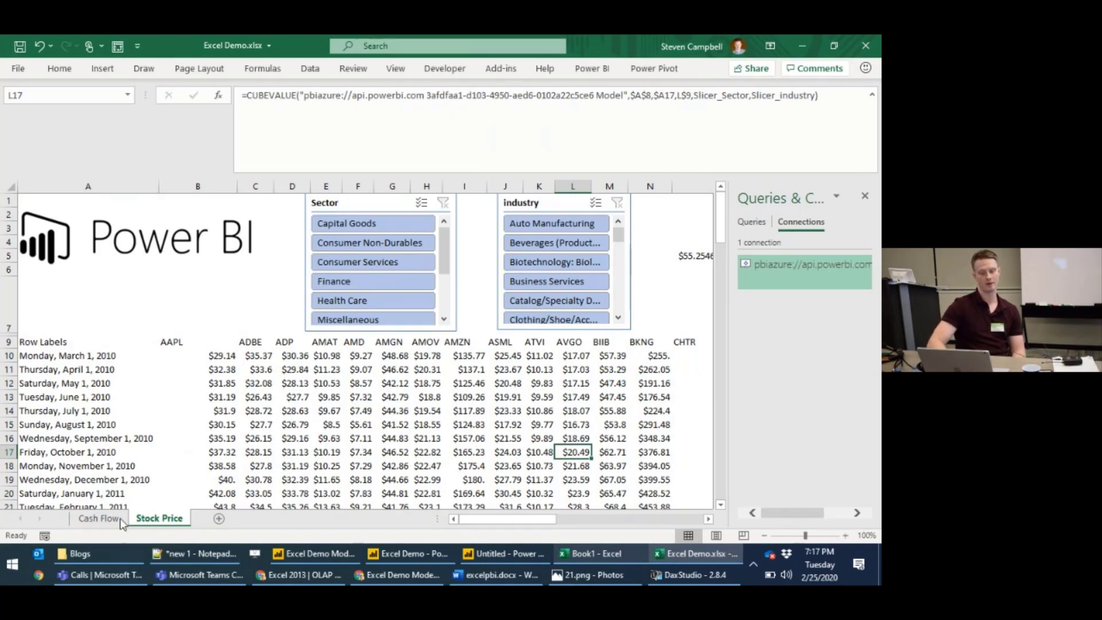
left_click(100, 518)
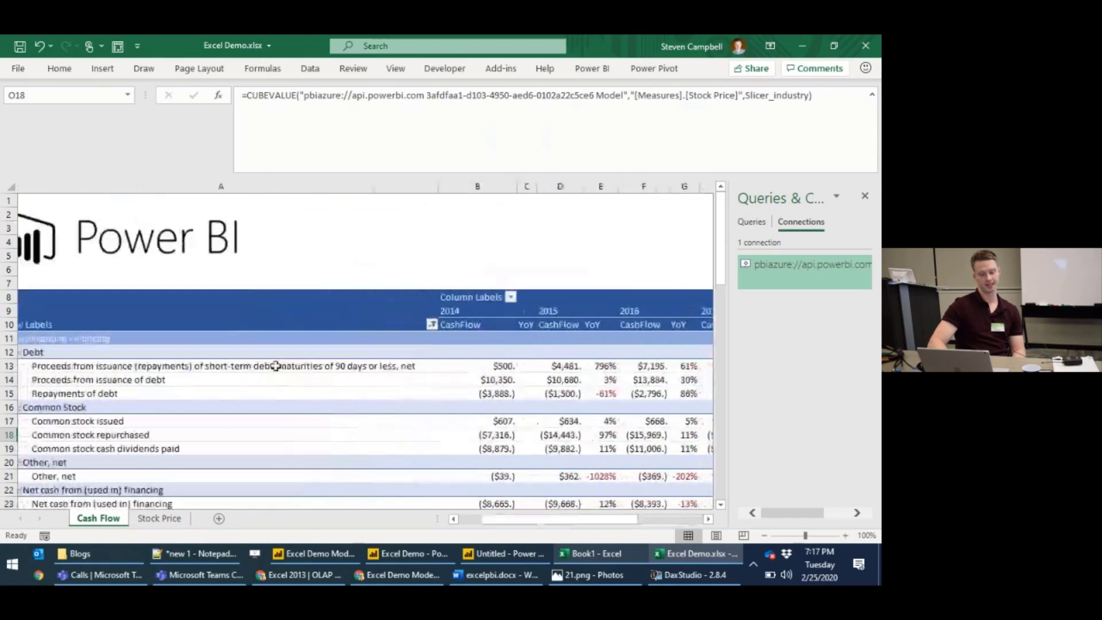
right_click(276, 366)
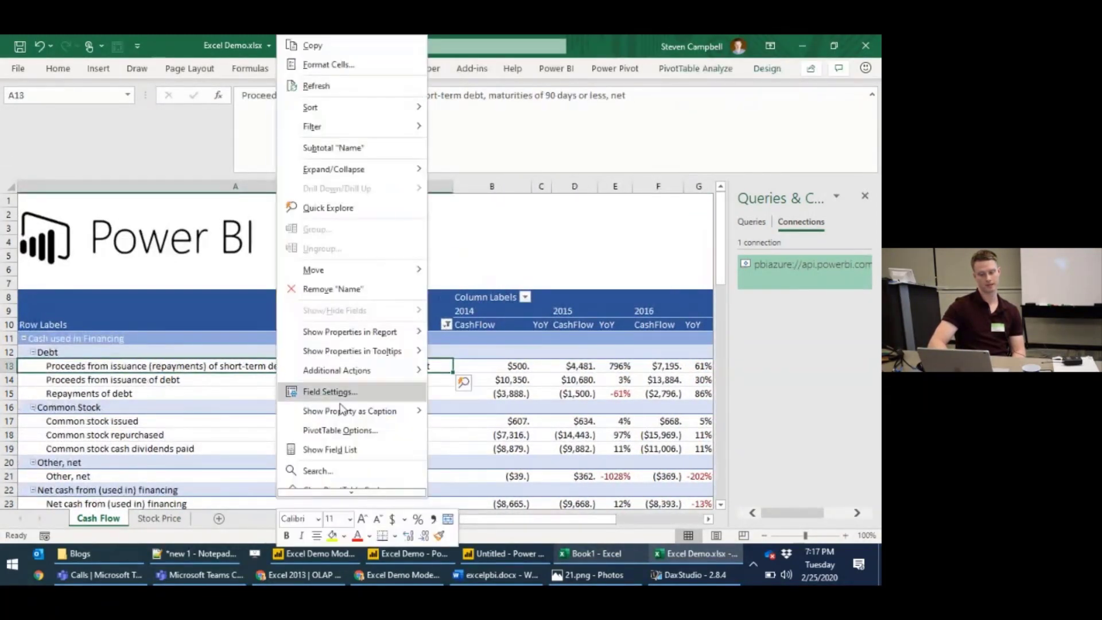
scroll(371, 426, "down", 2)
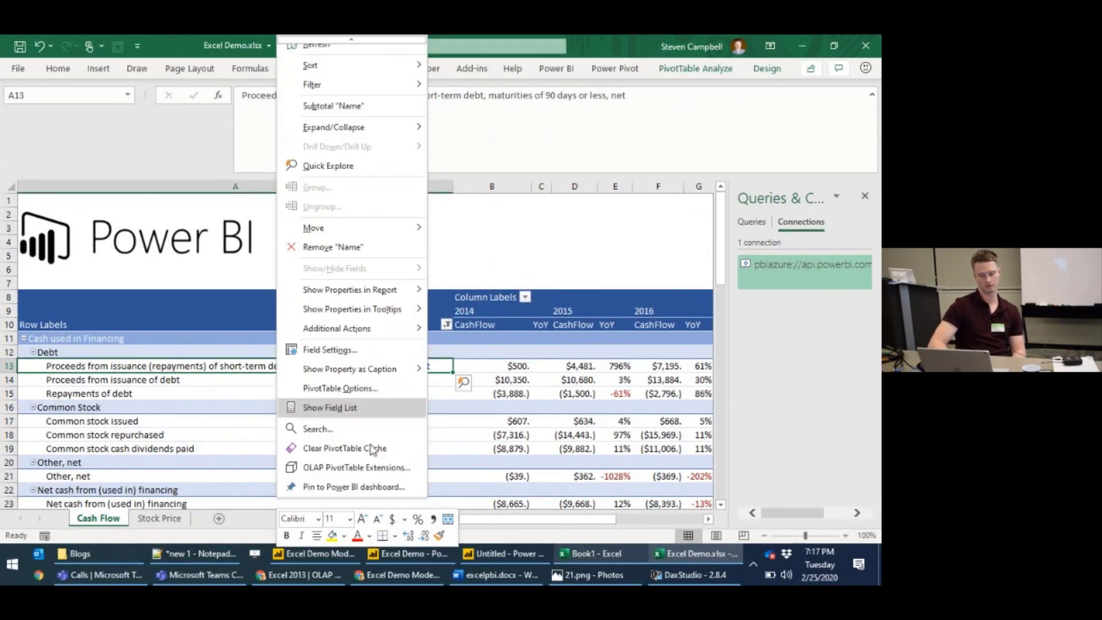
left_click(373, 468)
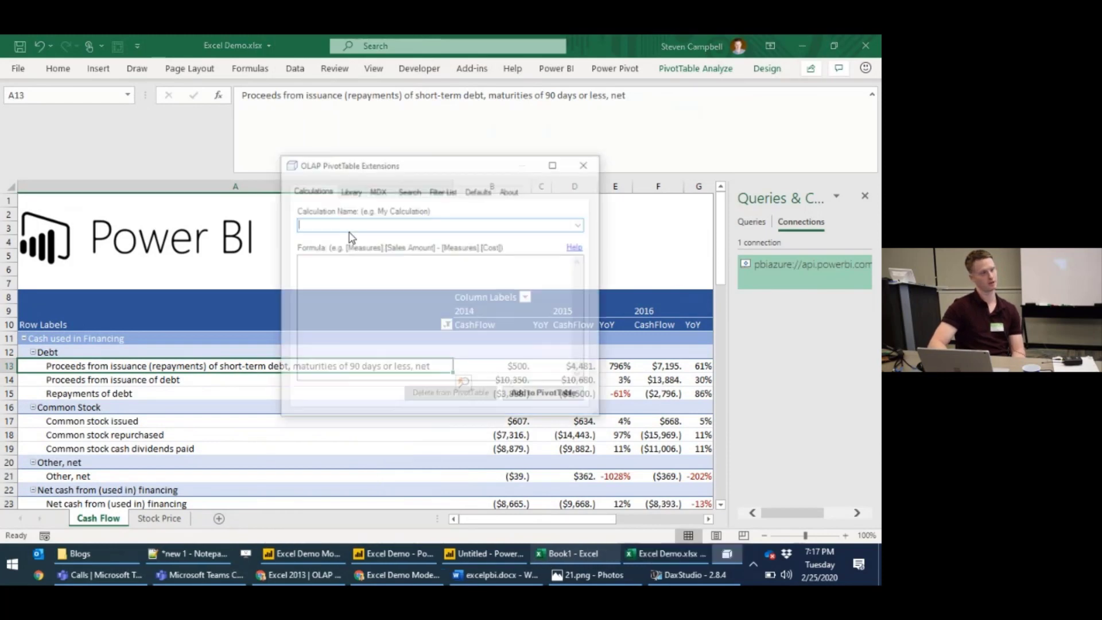
left_click(376, 191)
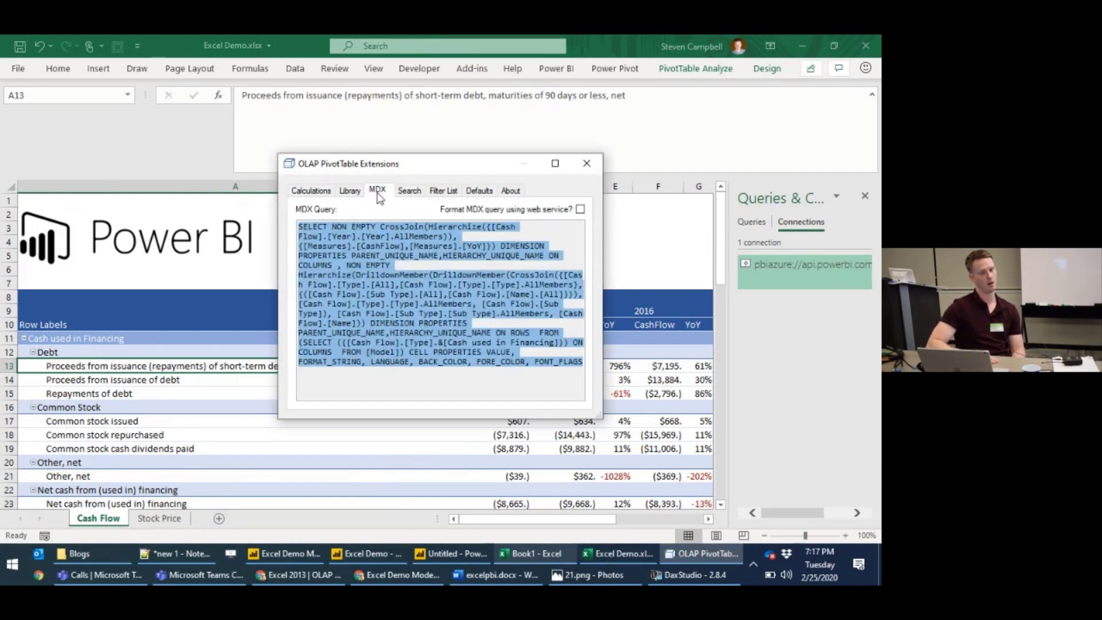
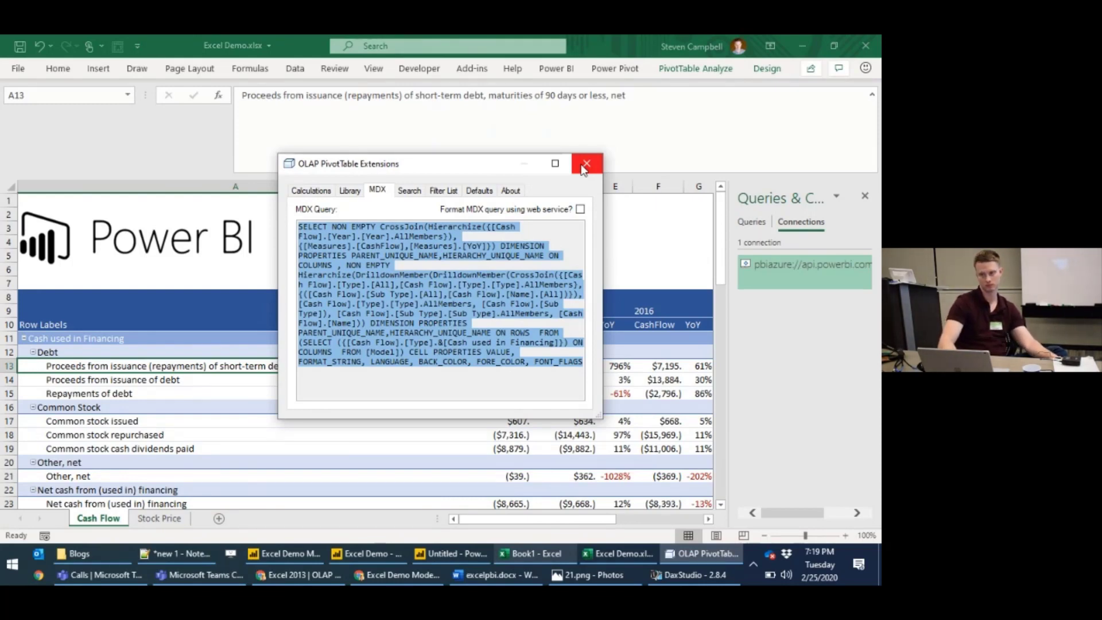
left_click(586, 164)
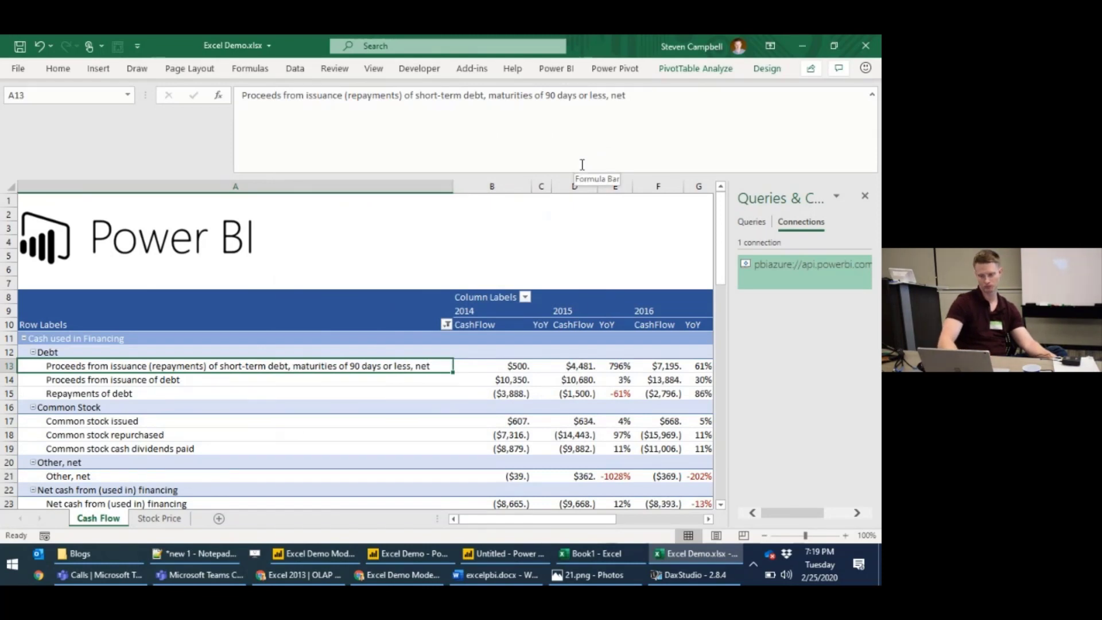
Step: Collapse the formula bar to a single line and select the empty cell E4 above the Cash Flow PivotTable
left_click(873, 96)
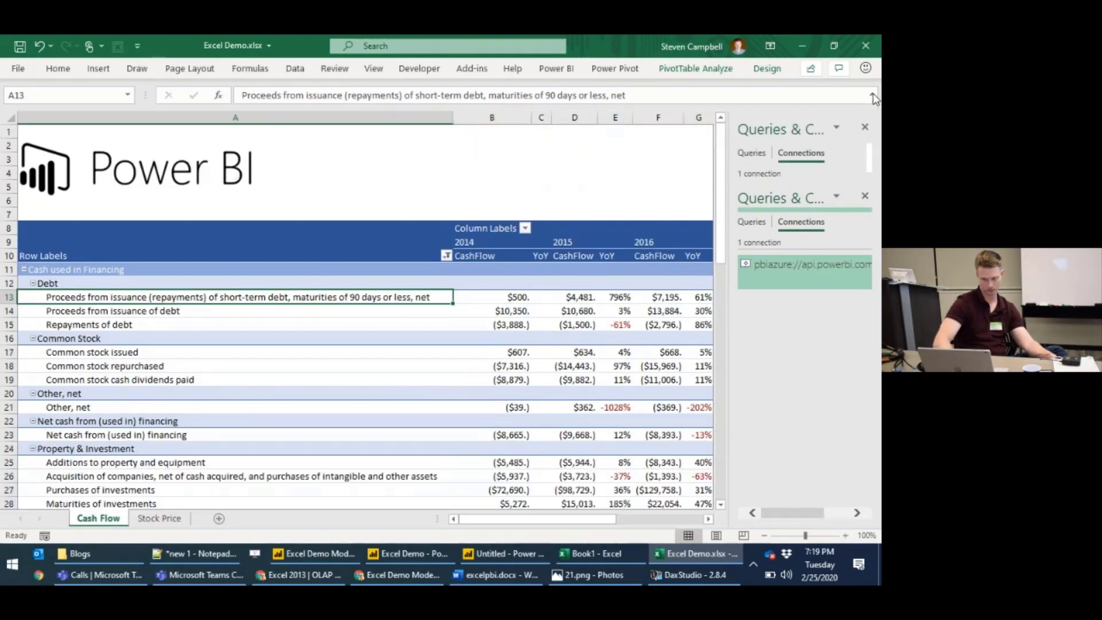
left_click(613, 179)
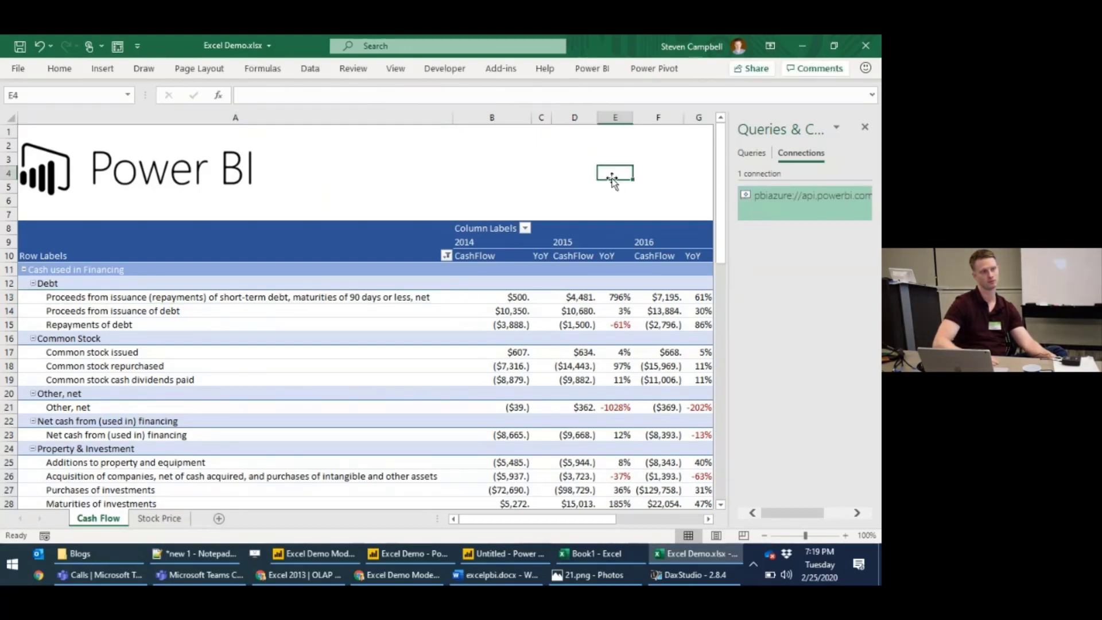